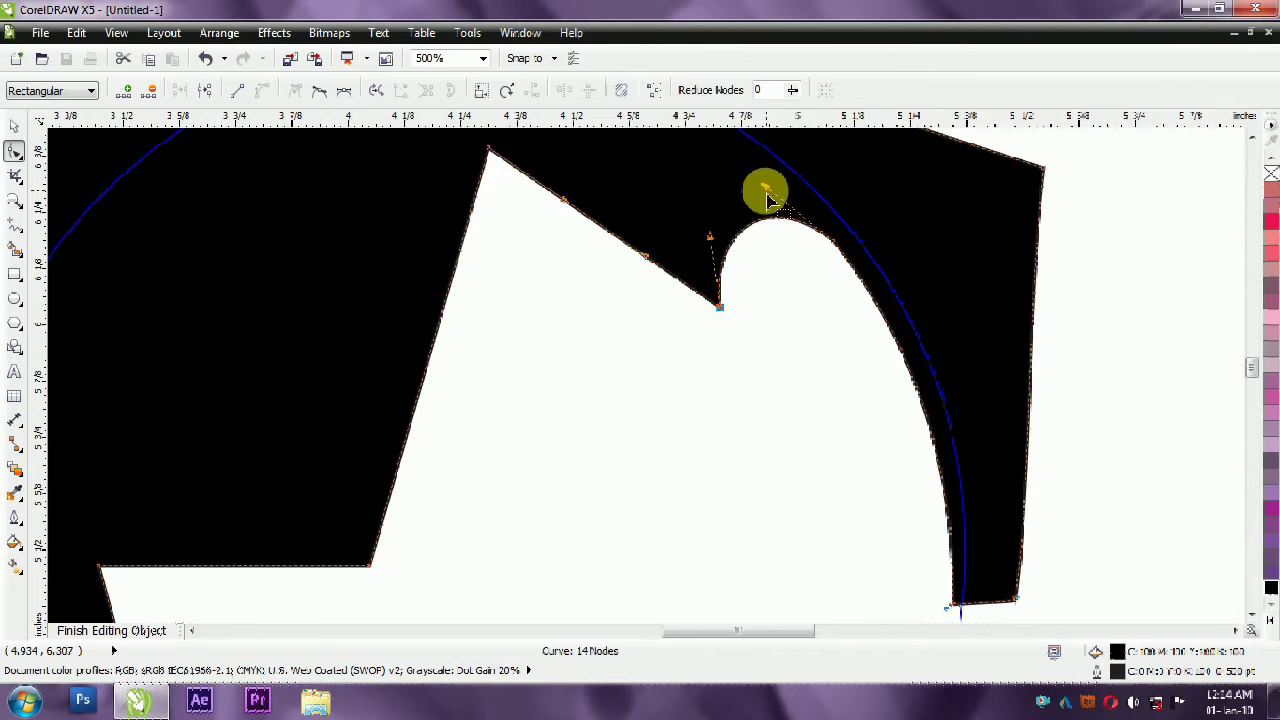
Reshape the black hair shape's inner edge into a small and a tall rounded arch, deleting the surplus node.
{"action": "left_click_drag", "start_coordinate": [765, 187], "coordinate": [774, 178]}
{"action": "scroll", "coordinate": [780, 283], "scroll_direction": "down", "scroll_amount": 1}
{"action": "left_click_drag", "start_coordinate": [710, 277], "coordinate": [708, 229]}
{"action": "mouse_move", "coordinate": [628, 202]}
{"action": "left_mouse_down"}
{"action": "mouse_move", "coordinate": [648, 250]}
{"action": "mouse_move", "coordinate": [653, 187]}
{"action": "left_mouse_up"}
{"action": "double_click", "coordinate": [702, 223]}
{"action": "mouse_move", "coordinate": [715, 213]}
{"action": "left_mouse_down"}
{"action": "mouse_move", "coordinate": [683, 247]}
{"action": "mouse_move", "coordinate": [743, 258]}
{"action": "left_mouse_up"}
{"action": "scroll", "coordinate": [691, 215], "scroll_direction": "up", "scroll_amount": 1}
{"action": "key", "text": "Delete"}
Smooth the tall arch's left flank and delete its extra node.
{"action": "left_click_drag", "start_coordinate": [638, 189], "coordinate": [633, 198]}
{"action": "scroll", "coordinate": [633, 205], "scroll_direction": "down", "scroll_amount": 1}
{"action": "double_click", "coordinate": [556, 266]}
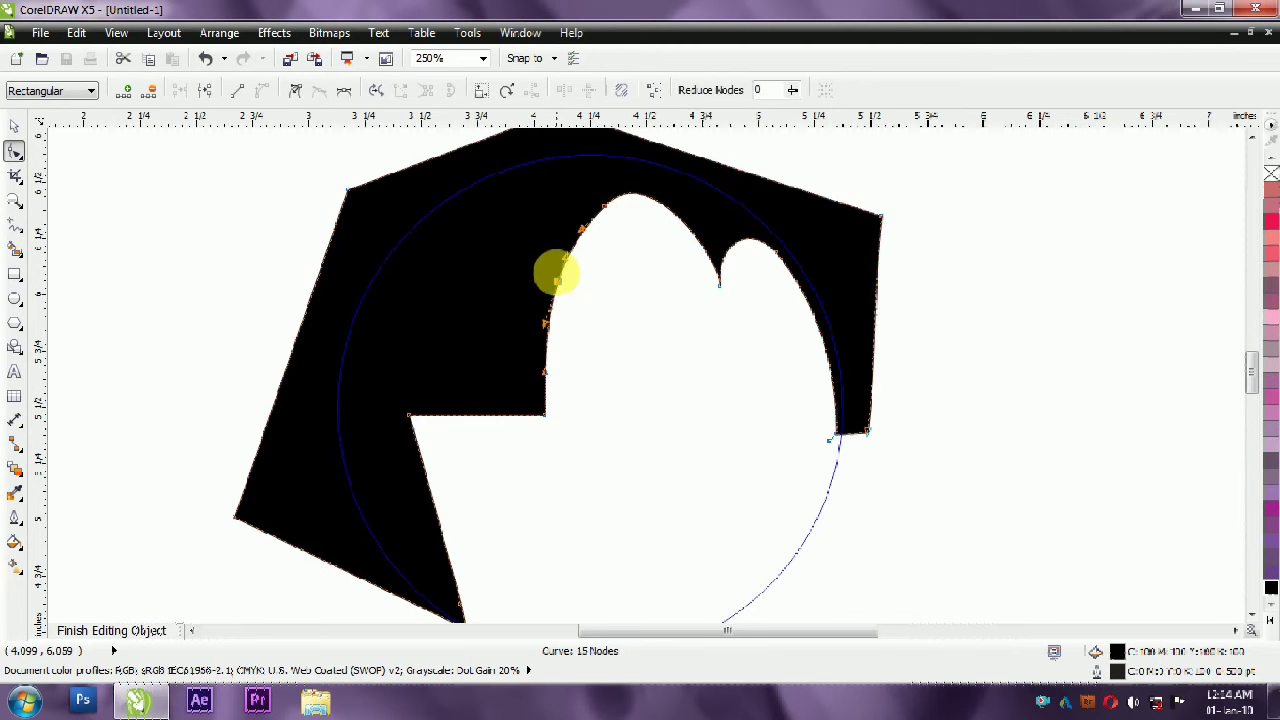
{"action": "key", "text": "Delete"}
{"action": "scroll", "coordinate": [620, 357], "scroll_direction": "down", "scroll_amount": 1}
{"action": "scroll", "coordinate": [570, 365], "scroll_direction": "up", "scroll_amount": 1}
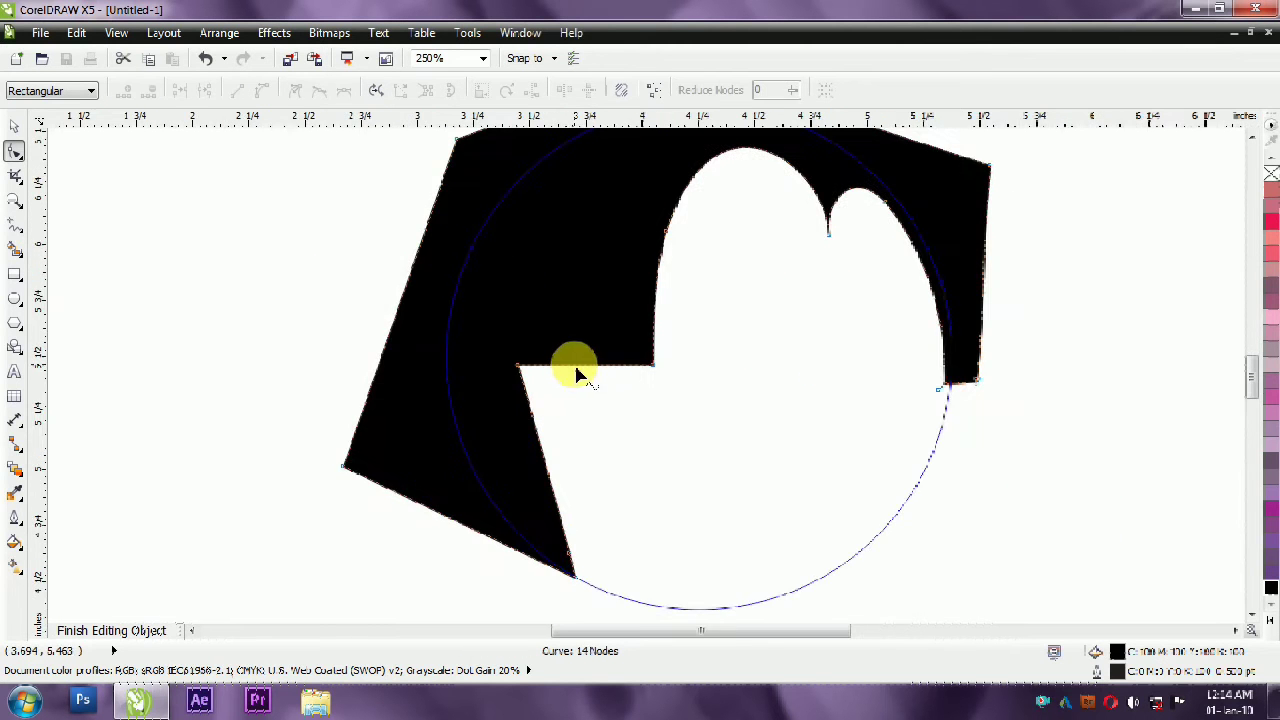
Bend the horizontal and slanted inner edges into a rounded cheek arch, delete the surplus node, and finish editing the clipped object.
{"action": "left_click_drag", "start_coordinate": [577, 373], "coordinate": [577, 336]}
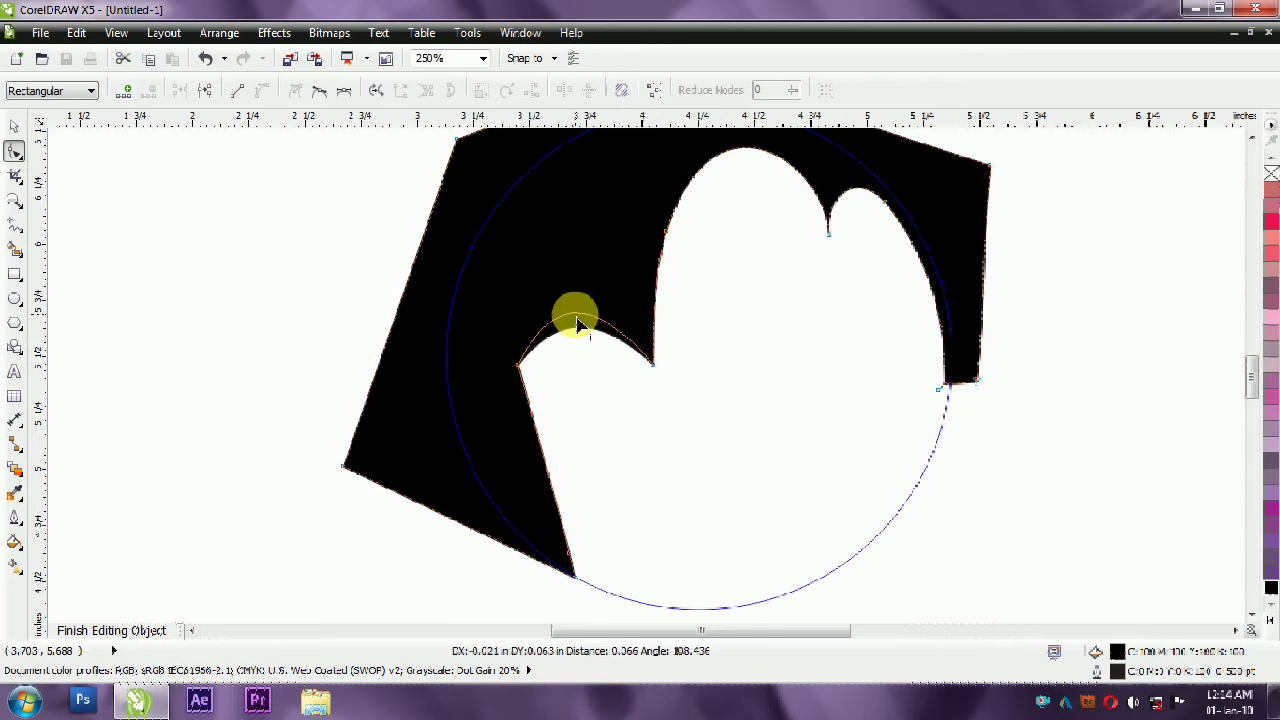
{"action": "left_click_drag", "start_coordinate": [532, 420], "coordinate": [508, 415]}
{"action": "left_click", "coordinate": [569, 555]}
{"action": "key", "text": "Delete"}
{"action": "left_click_drag", "start_coordinate": [563, 508], "coordinate": [523, 500]}
{"action": "left_click_drag", "start_coordinate": [573, 325], "coordinate": [550, 385]}
{"action": "left_click_drag", "start_coordinate": [583, 563], "coordinate": [486, 506]}
{"action": "key", "text": "space"}
{"action": "scroll", "coordinate": [305, 430], "scroll_direction": "down", "scroll_amount": 1}
{"action": "left_click", "coordinate": [111, 630]}
Fill both ear ellipses with black.
{"action": "left_click", "coordinate": [610, 230]}
{"action": "left_click", "coordinate": [543, 229]}
{"action": "left_click", "coordinate": [354, 289], "text": "shift"}
{"action": "left_click", "coordinate": [1271, 587]}
{"action": "left_click", "coordinate": [938, 462]}
{"action": "scroll", "coordinate": [551, 500], "scroll_direction": "up", "scroll_amount": 1}
{"action": "scroll", "coordinate": [655, 520], "scroll_direction": "down", "scroll_amount": 1}
{"action": "scroll", "coordinate": [655, 518], "scroll_direction": "down", "scroll_amount": 1}
{"action": "scroll", "coordinate": [627, 481], "scroll_direction": "up", "scroll_amount": 1}
{"action": "key", "text": "F4"}
{"action": "left_click", "coordinate": [729, 236]}
{"action": "left_click", "coordinate": [452, 341]}
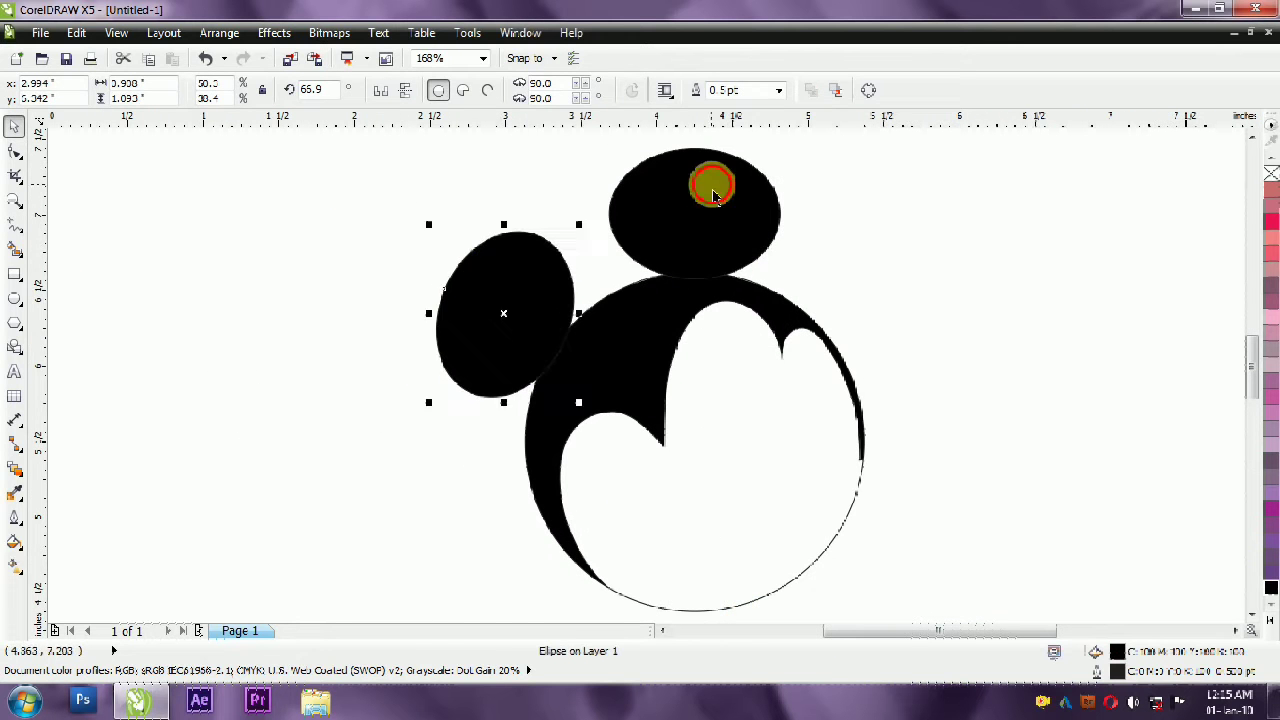
{"action": "scroll", "coordinate": [377, 266], "scroll_direction": "down", "scroll_amount": 2}
{"action": "scroll", "coordinate": [522, 196], "scroll_direction": "up", "scroll_amount": 2}
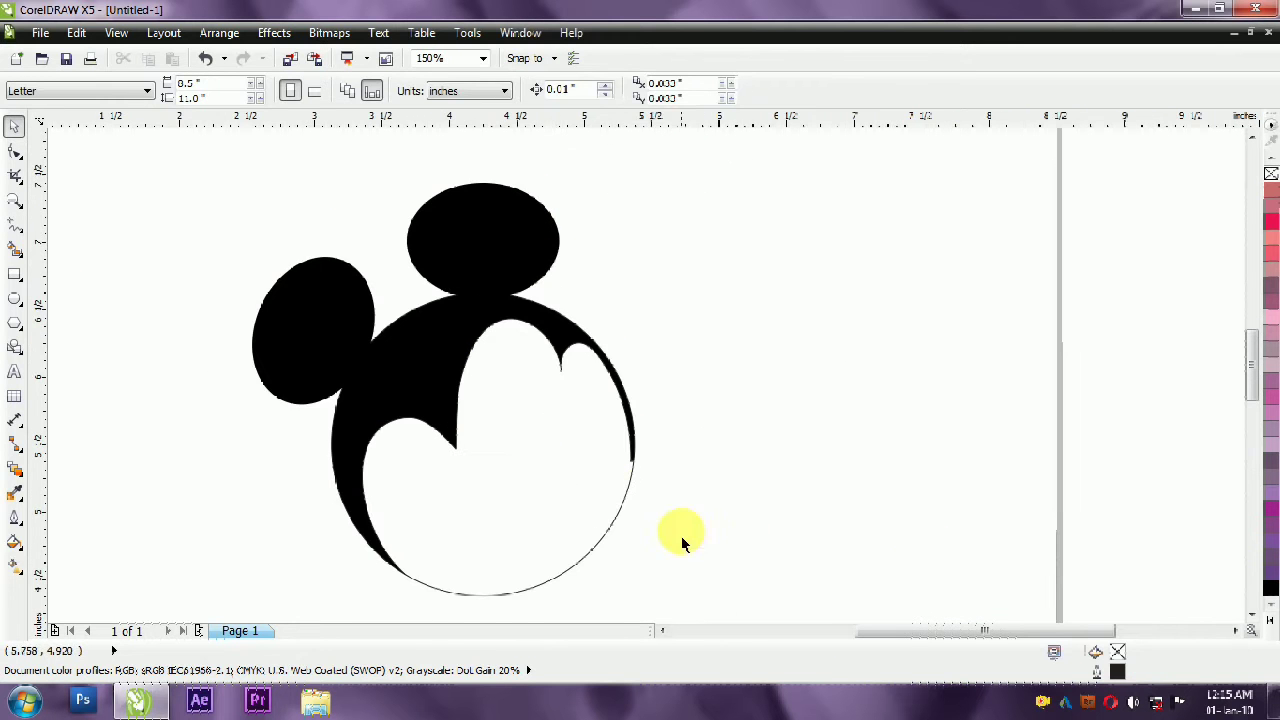
Fill the large face circle with a peach skin colour.
{"action": "left_click", "coordinate": [603, 480]}
{"action": "left_click", "coordinate": [1246, 198]}
{"action": "left_click", "coordinate": [1248, 172]}
Draw an upright eye ellipse about 0.3 in wide inside the tall face arch and fill it with white.
{"action": "key", "text": "F7"}
{"action": "scroll", "coordinate": [435, 370], "scroll_direction": "down", "scroll_amount": 1}
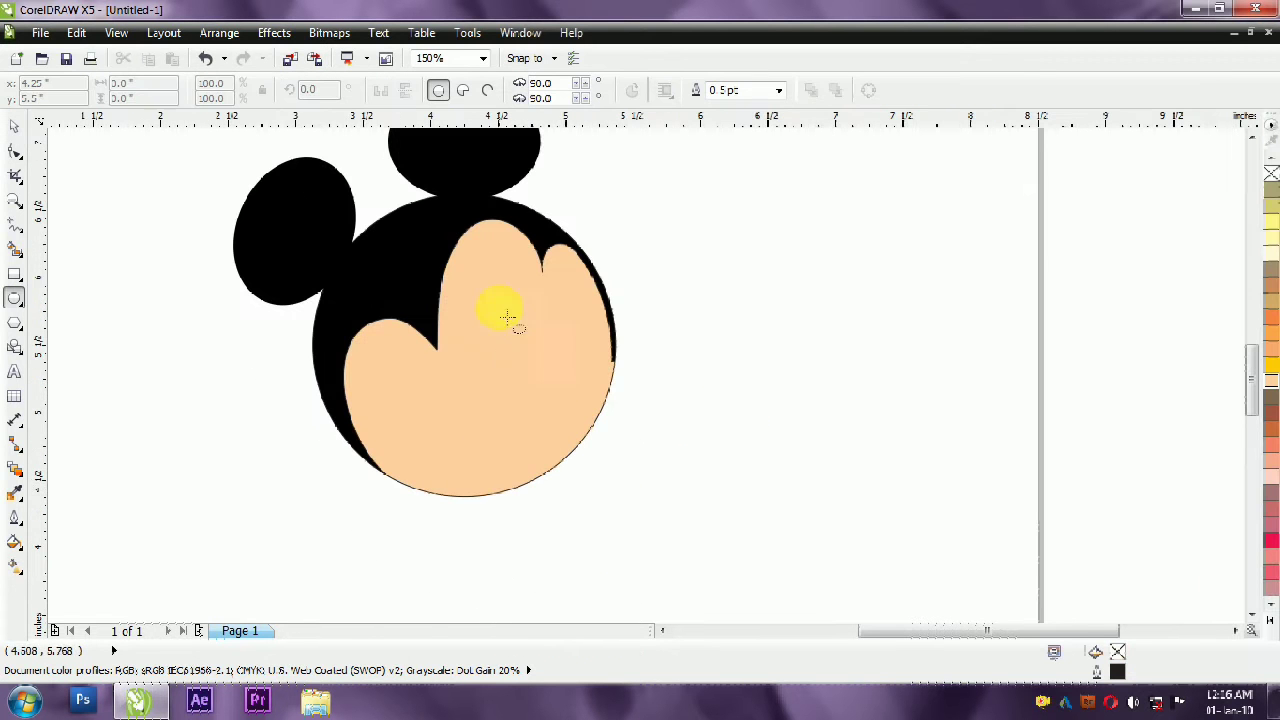
{"action": "left_click_drag", "start_coordinate": [508, 317], "coordinate": [549, 389]}
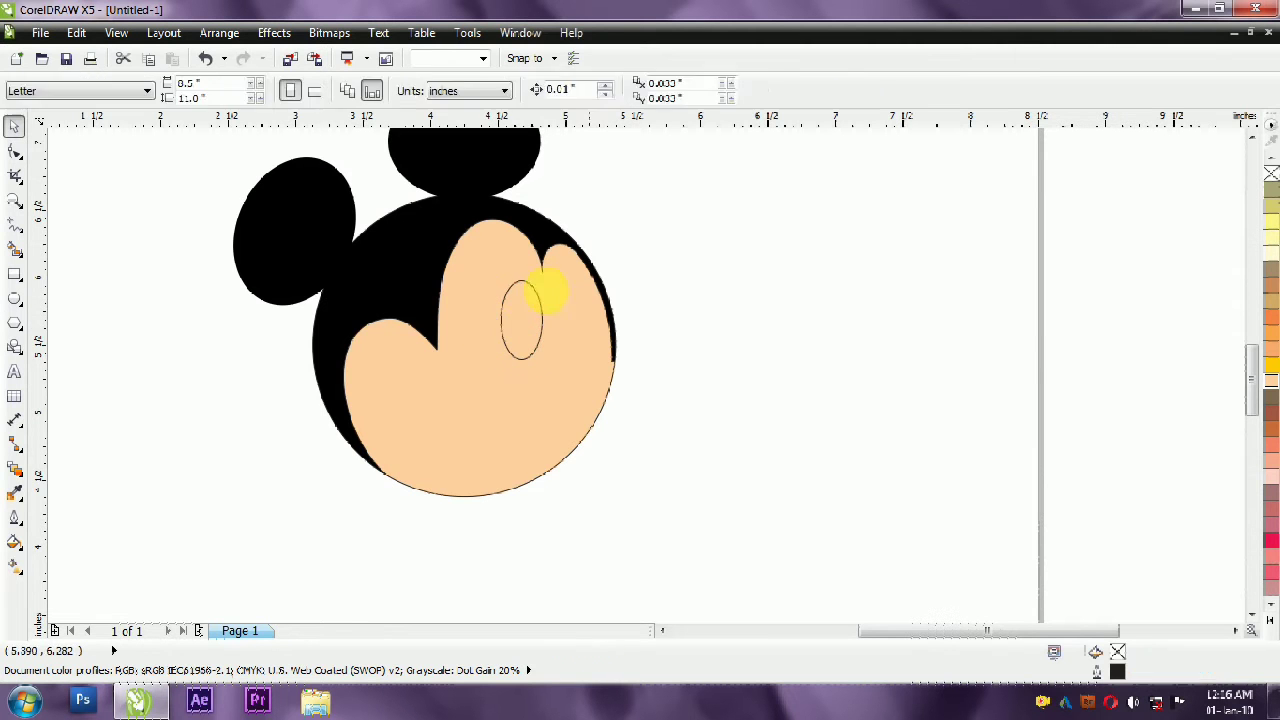
{"action": "left_click", "coordinate": [1258, 174]}
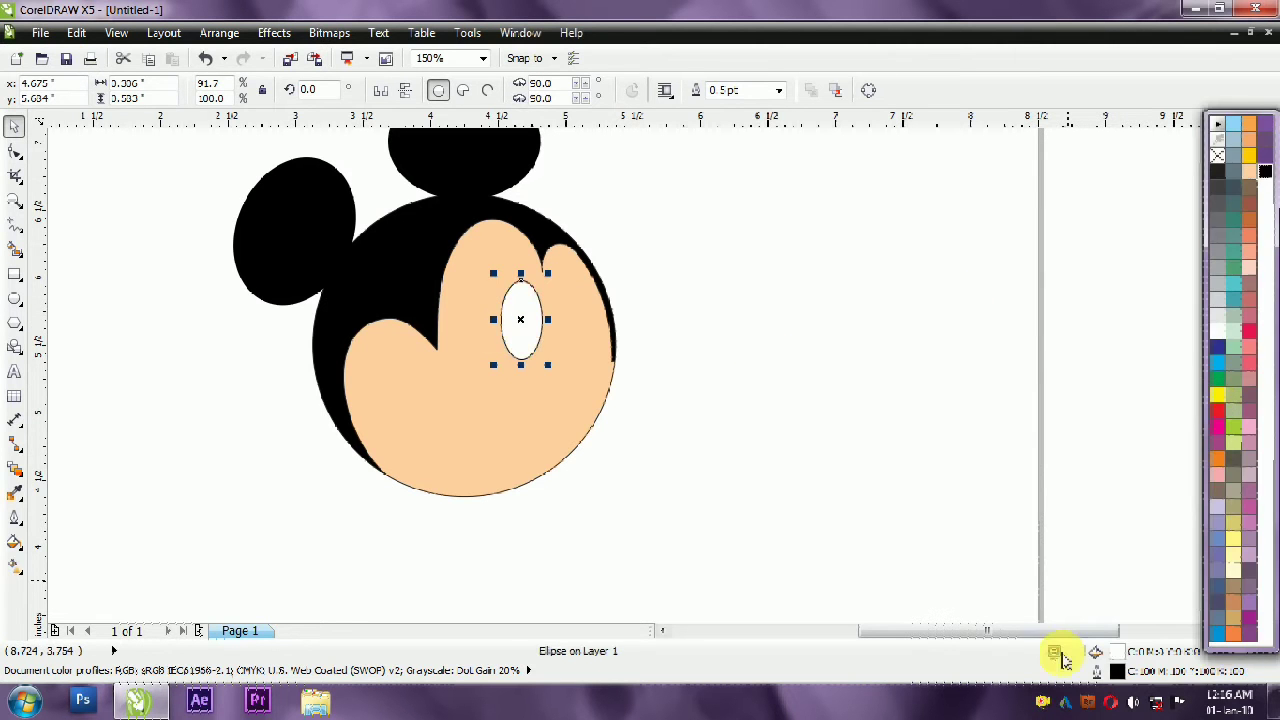
Set the eye ellipse's outline width to about 3 pt.
{"action": "key", "text": "F12"}
{"action": "left_click", "coordinate": [540, 245]}
{"action": "left_click", "coordinate": [510, 340]}
{"action": "left_click", "coordinate": [653, 460]}
{"action": "left_click", "coordinate": [623, 493]}
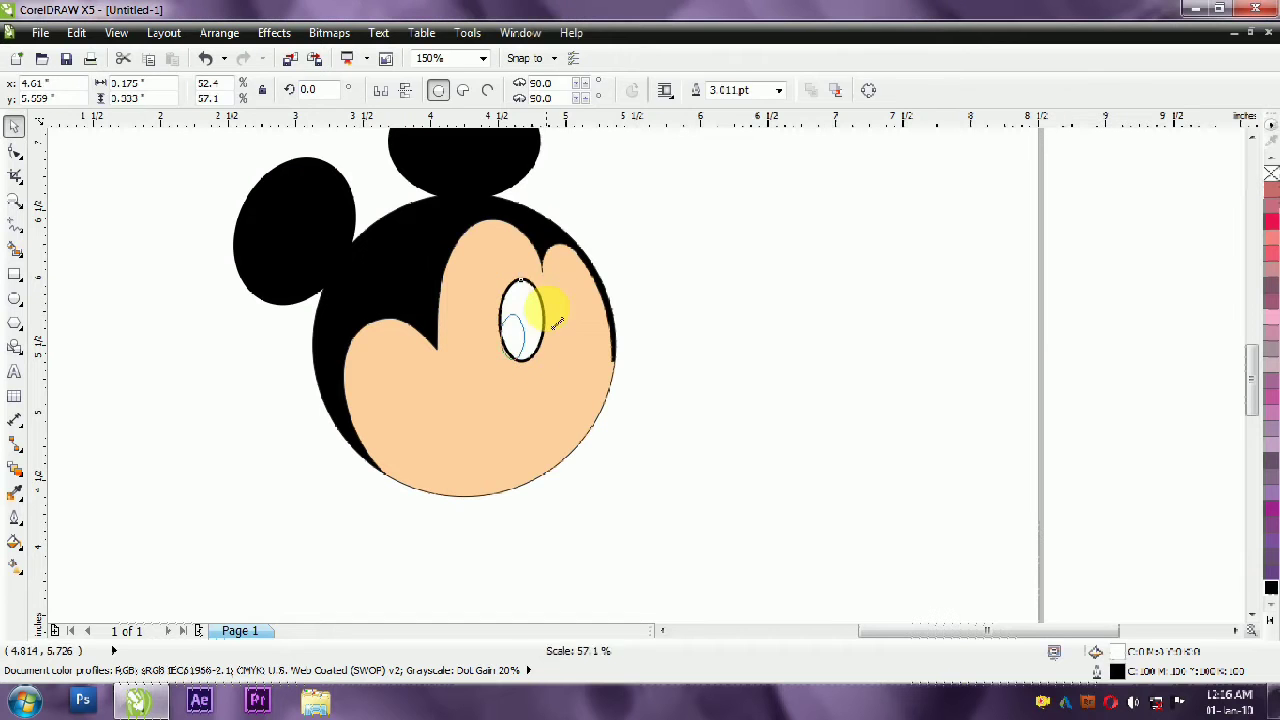
Fill the scaled-down pupil copy with black and place a smaller copy of the eye and pupil beside it under the small arch.
{"action": "left_click", "coordinate": [1270, 590]}
{"action": "left_click", "coordinate": [520, 318], "text": "shift"}
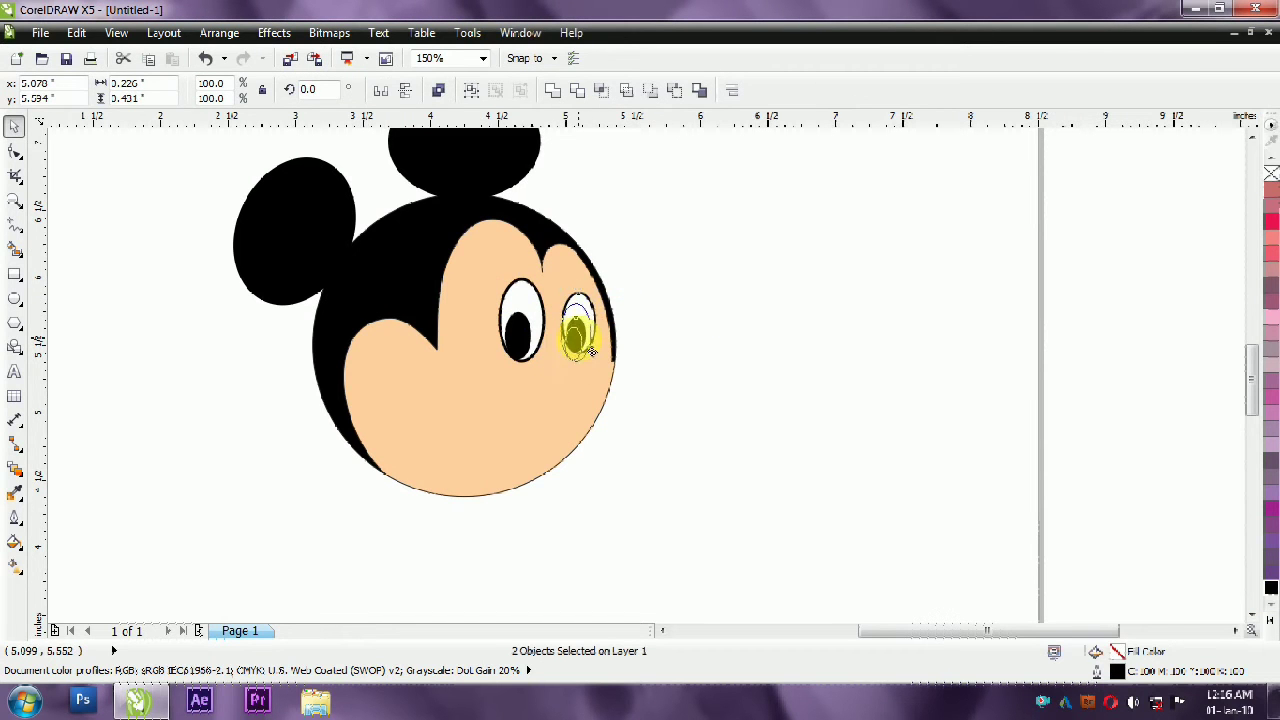
{"action": "left_click", "coordinate": [712, 304]}
Draw an open angular snout line from below the eyes out past the face edge, back to the chin and up to the left cheek.
{"action": "left_click", "coordinate": [15, 224]}
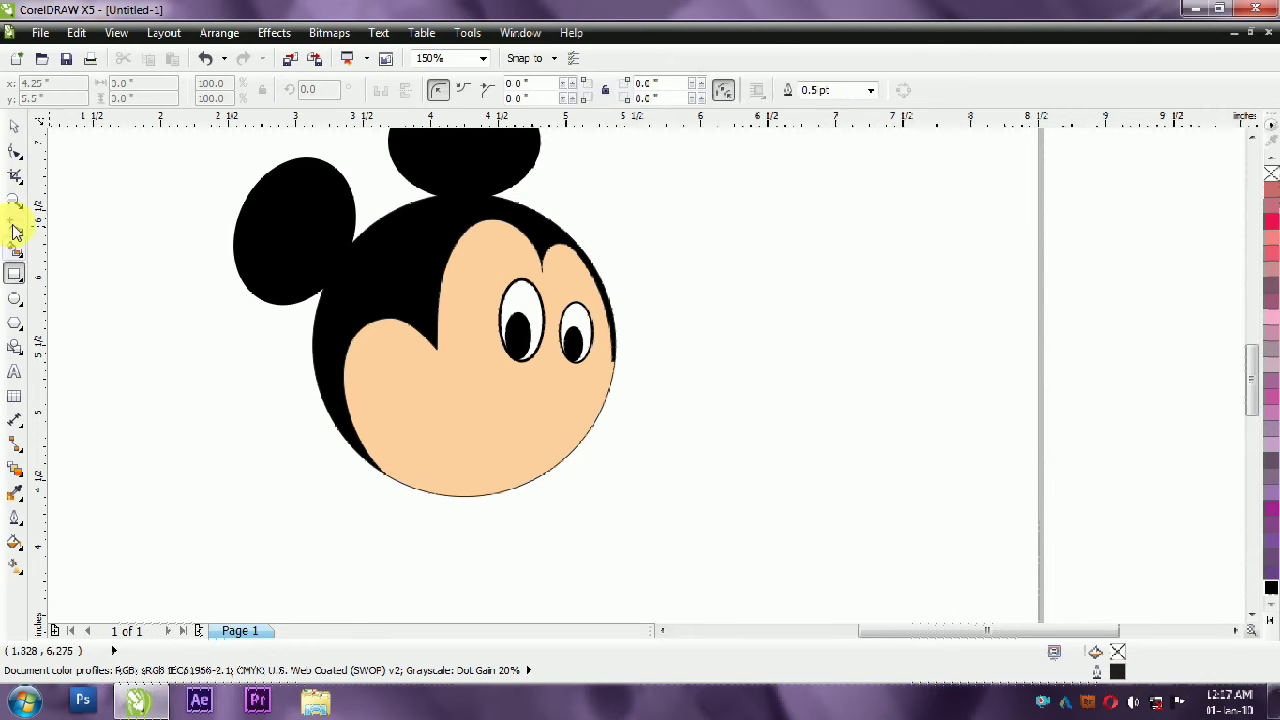
{"action": "left_click", "coordinate": [570, 398]}
{"action": "double_click", "coordinate": [636, 363]}
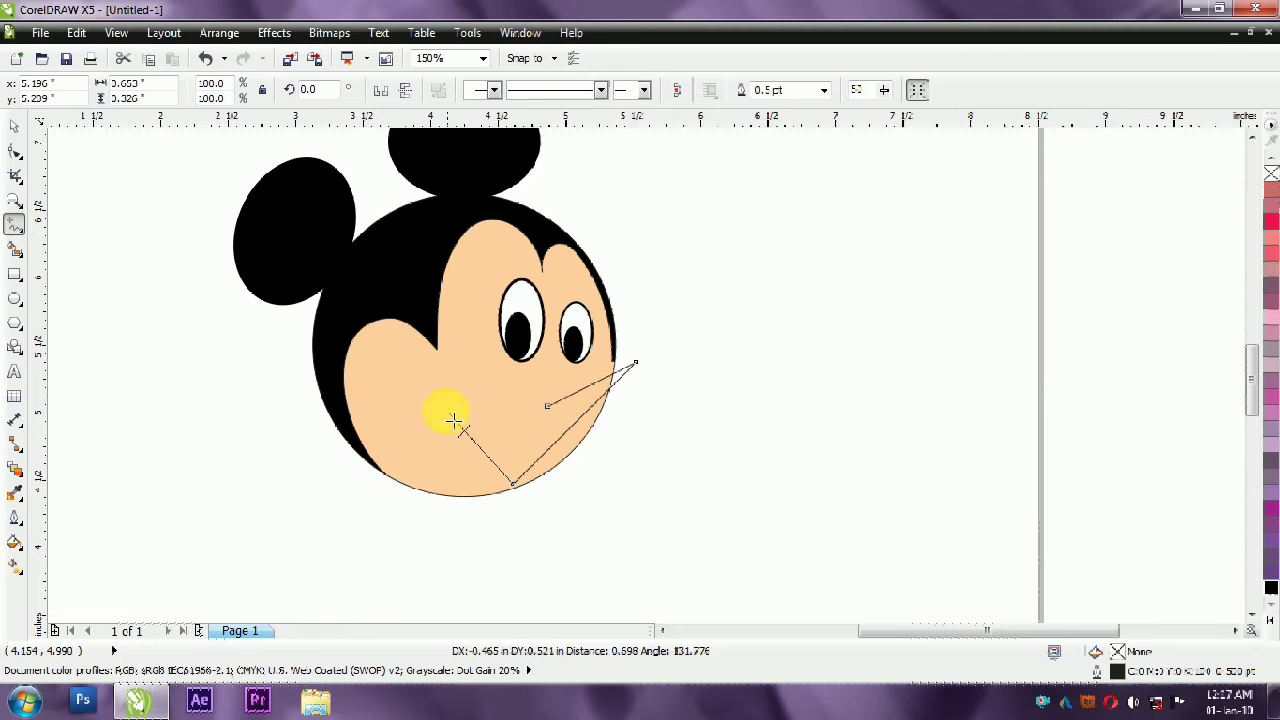
Convert the snout line's segments to curves and bend them outward into a rounded muzzle.
{"action": "key", "text": "F10"}
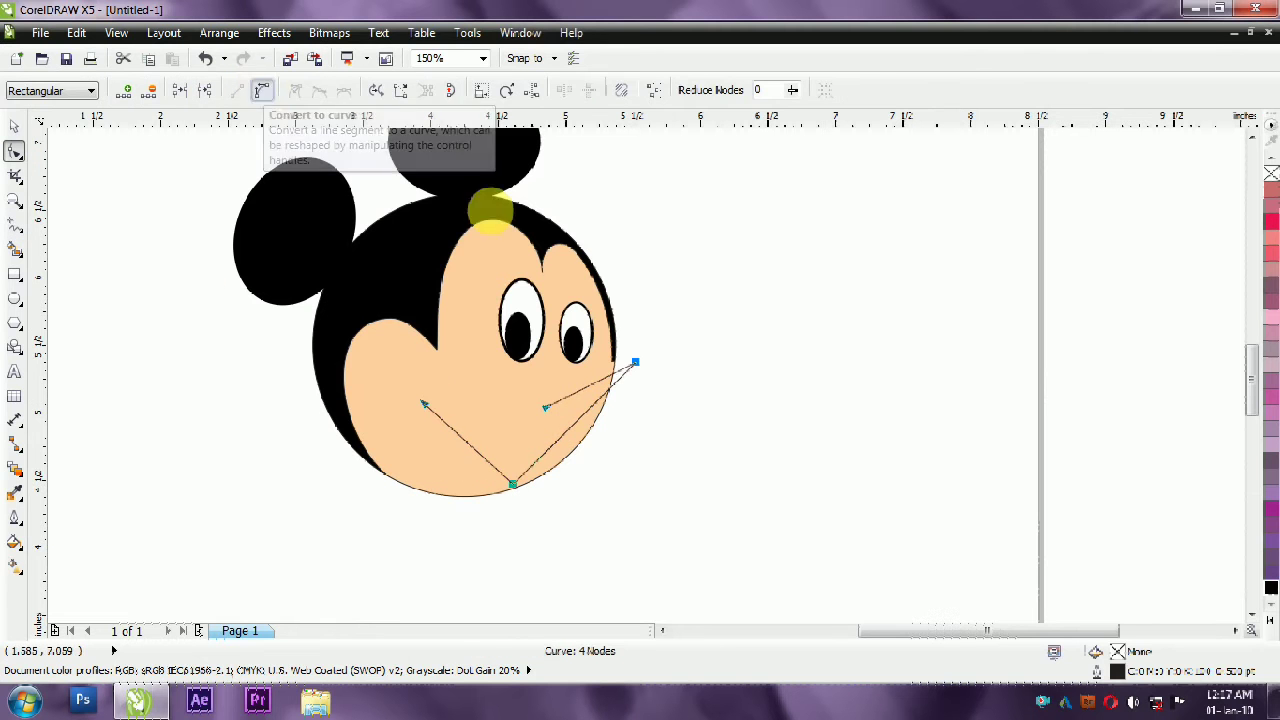
{"action": "left_click_drag", "start_coordinate": [594, 405], "coordinate": [658, 412]}
{"action": "left_click_drag", "start_coordinate": [572, 470], "coordinate": [652, 415]}
{"action": "left_click", "coordinate": [514, 485]}
{"action": "left_click_drag", "start_coordinate": [470, 446], "coordinate": [461, 458]}
Smooth the muzzle curve by adding nodes along its lower and upper parts and deleting the sharp corner nodes.
{"action": "double_click", "coordinate": [589, 471]}
{"action": "left_click_drag", "start_coordinate": [541, 470], "coordinate": [486, 520]}
{"action": "key", "text": "Delete"}
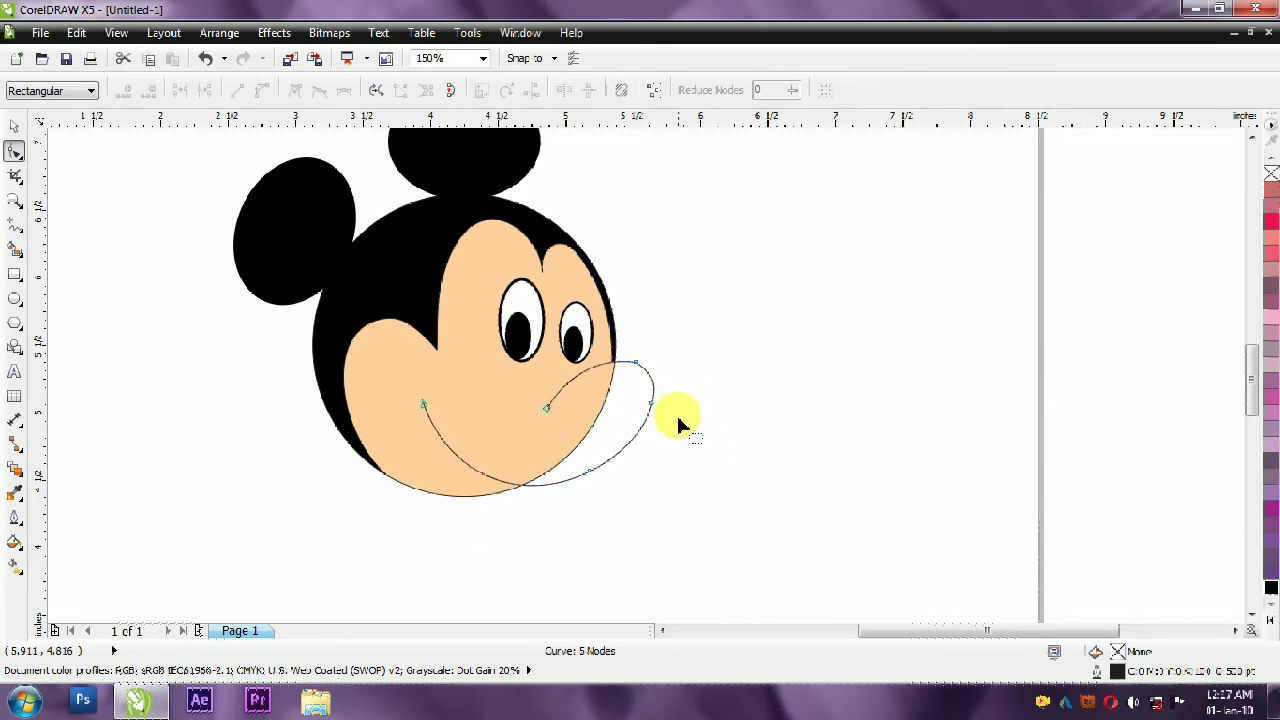
{"action": "double_click", "coordinate": [601, 366]}
{"action": "left_click_drag", "start_coordinate": [689, 345], "coordinate": [629, 380]}
{"action": "key", "text": "Delete"}
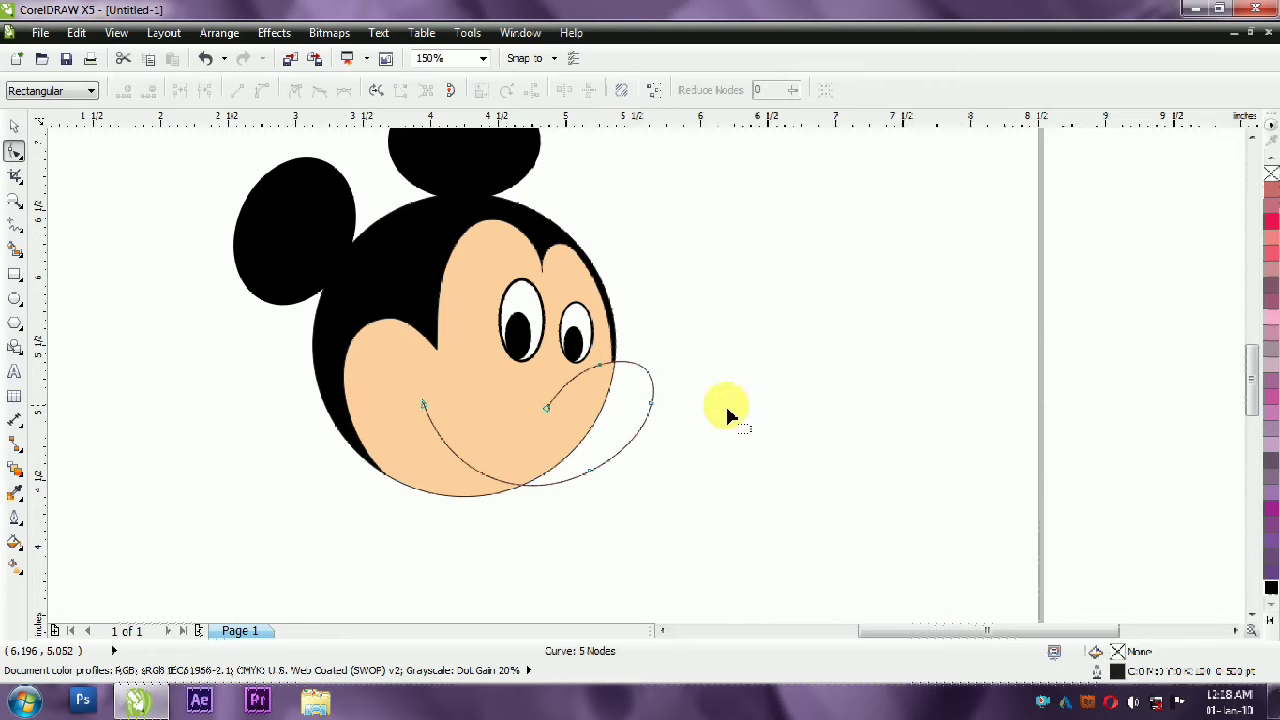
Draw straight inner segments from the muzzle curve's left end back to its upper end to close the shape.
{"action": "left_click", "coordinate": [15, 225]}
{"action": "left_click", "coordinate": [422, 404]}
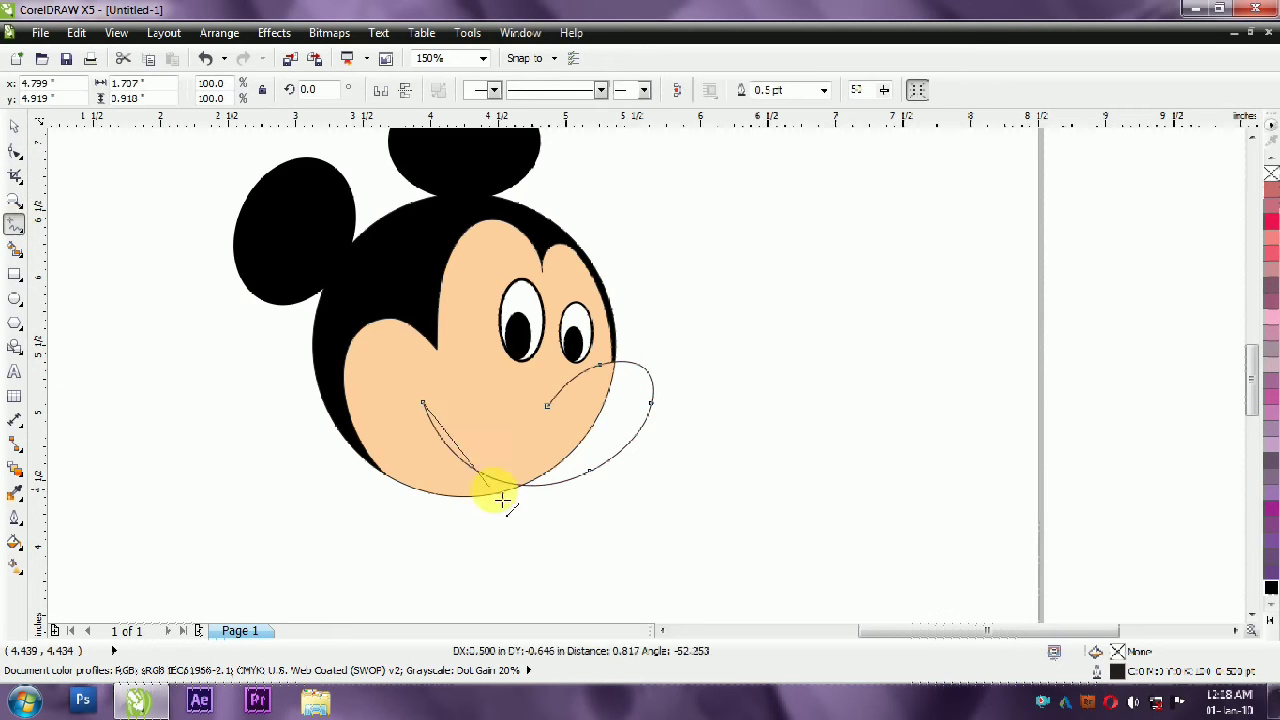
{"action": "double_click", "coordinate": [572, 473]}
{"action": "double_click", "coordinate": [643, 375]}
{"action": "left_click", "coordinate": [547, 406]}
Bend the three straight inner segments to run closely parallel to the outer muzzle curve, forming a tapered stroke.
{"action": "left_click", "coordinate": [15, 152]}
{"action": "scroll", "coordinate": [607, 447], "scroll_direction": "up", "scroll_amount": 2}
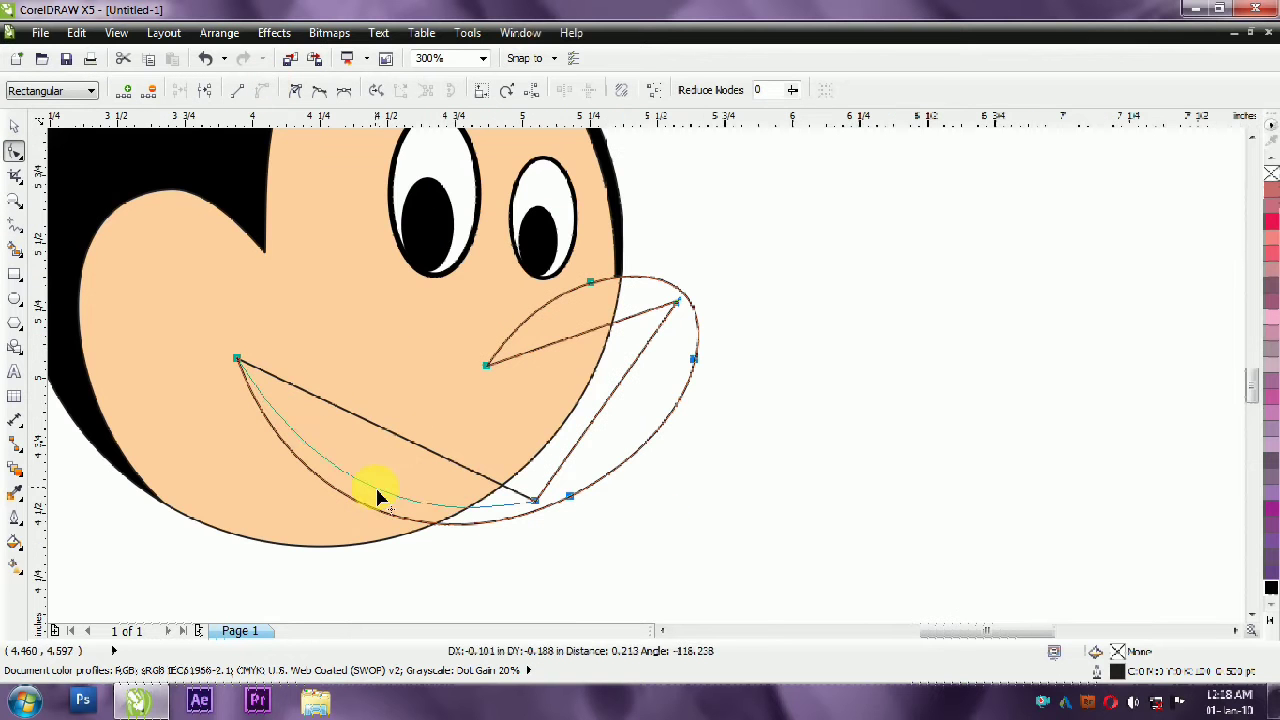
{"action": "left_click_drag", "start_coordinate": [380, 510], "coordinate": [382, 512]}
{"action": "left_click_drag", "start_coordinate": [607, 405], "coordinate": [668, 398]}
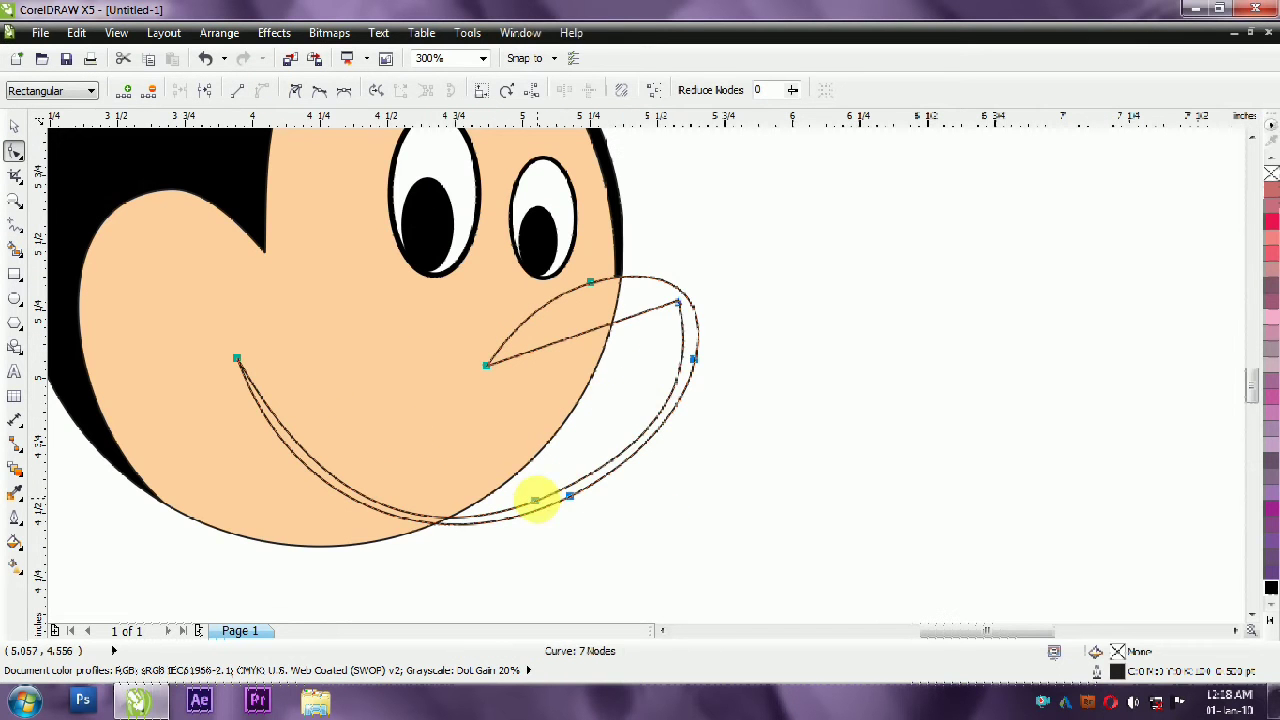
{"action": "left_click_drag", "start_coordinate": [600, 331], "coordinate": [686, 329]}
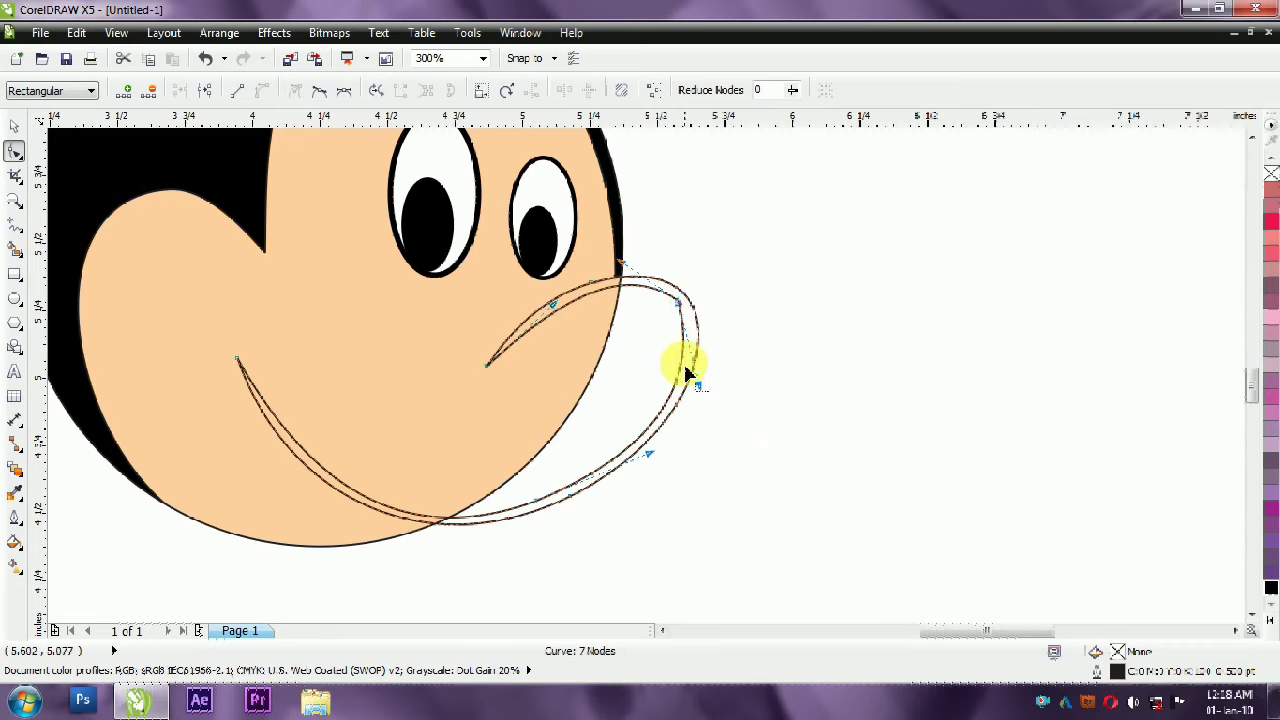
Smooth the rounded tip of the muzzle stroke by removing its corner nodes and adjusting the curve.
{"action": "double_click", "coordinate": [679, 303]}
{"action": "key", "text": "ctrl+z"}
{"action": "left_click_drag", "start_coordinate": [667, 316], "coordinate": [685, 307]}
{"action": "key", "text": "Delete"}
{"action": "left_click", "coordinate": [652, 436]}
{"action": "left_click_drag", "start_coordinate": [652, 436], "coordinate": [690, 287]}
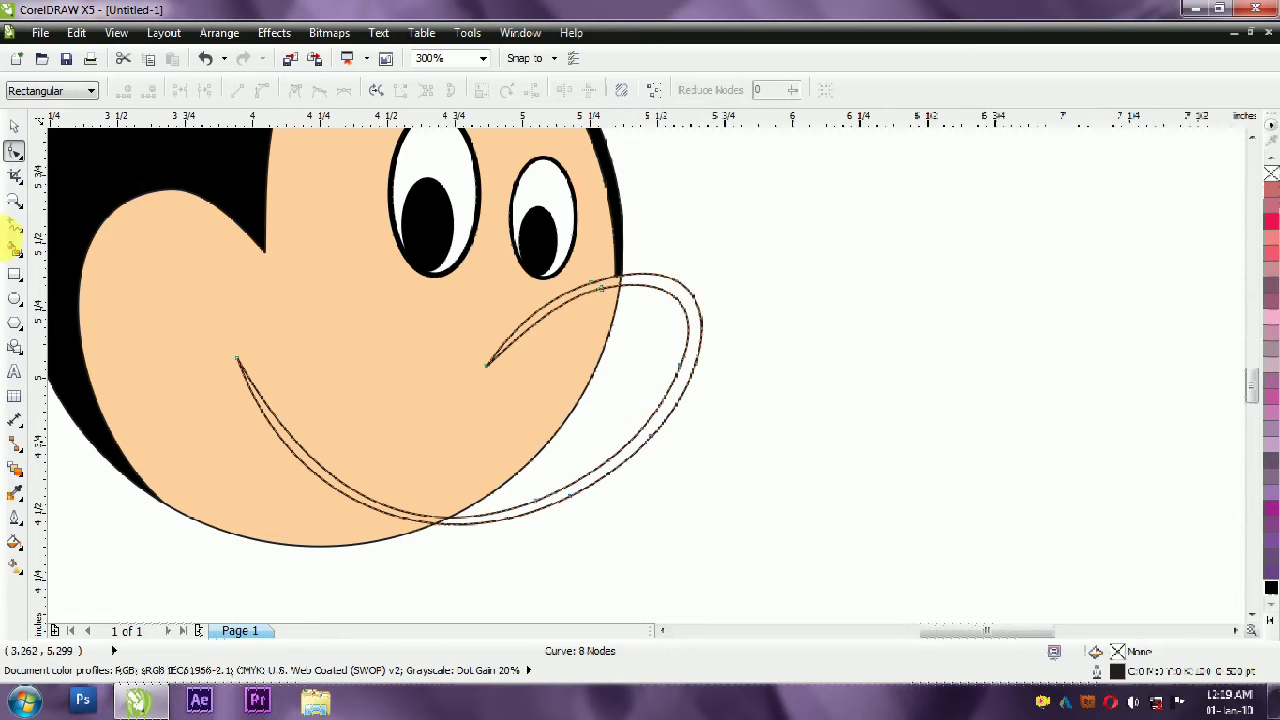
Fill the muzzle stroke with black and remove its outline.
{"action": "left_click", "coordinate": [14, 127]}
{"action": "left_click", "coordinate": [1271, 587]}
{"action": "right_click", "coordinate": [1271, 174]}
{"action": "left_click", "coordinate": [1074, 343]}
{"action": "scroll", "coordinate": [1074, 343], "scroll_direction": "down", "scroll_amount": 1}
{"action": "left_click", "coordinate": [860, 397]}
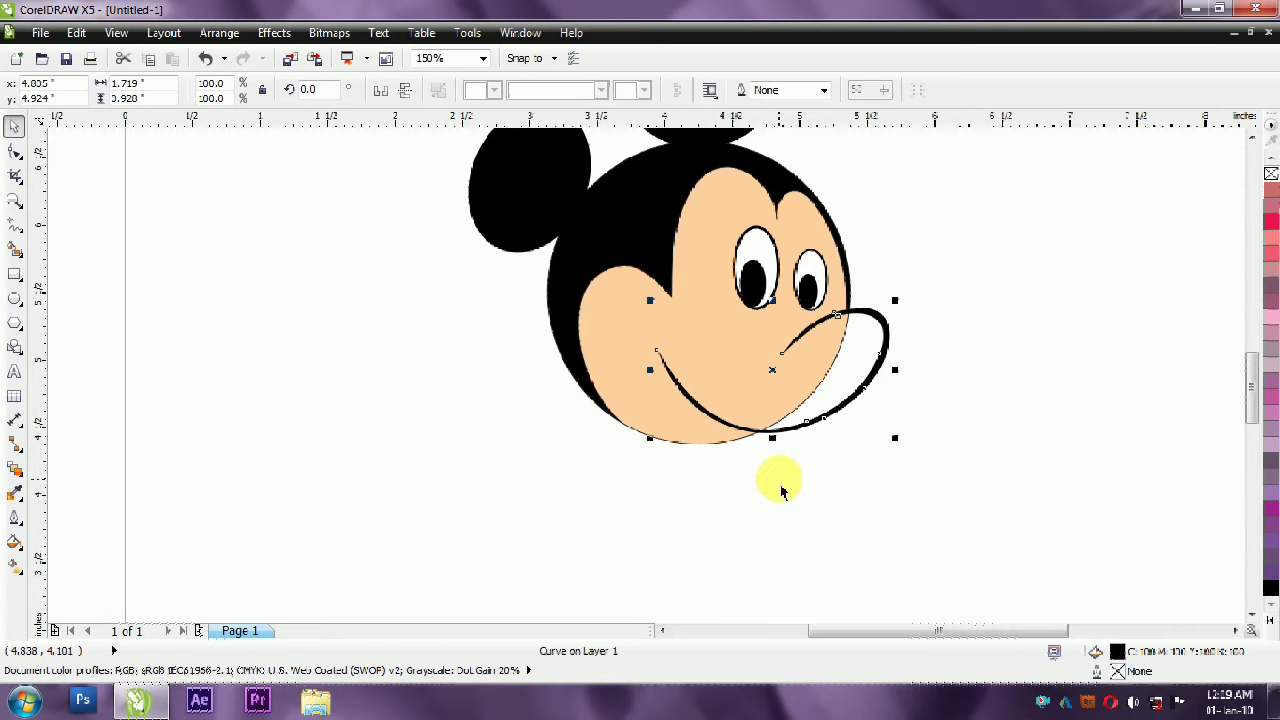
Draw a short crease line about 0.23 in wide across the muzzle's left end and bend it into a tapered arc.
{"action": "left_click", "coordinate": [16, 243]}
{"action": "scroll", "coordinate": [651, 343], "scroll_direction": "up", "scroll_amount": 1}
{"action": "left_click", "coordinate": [651, 343]}
{"action": "left_click", "coordinate": [594, 360]}
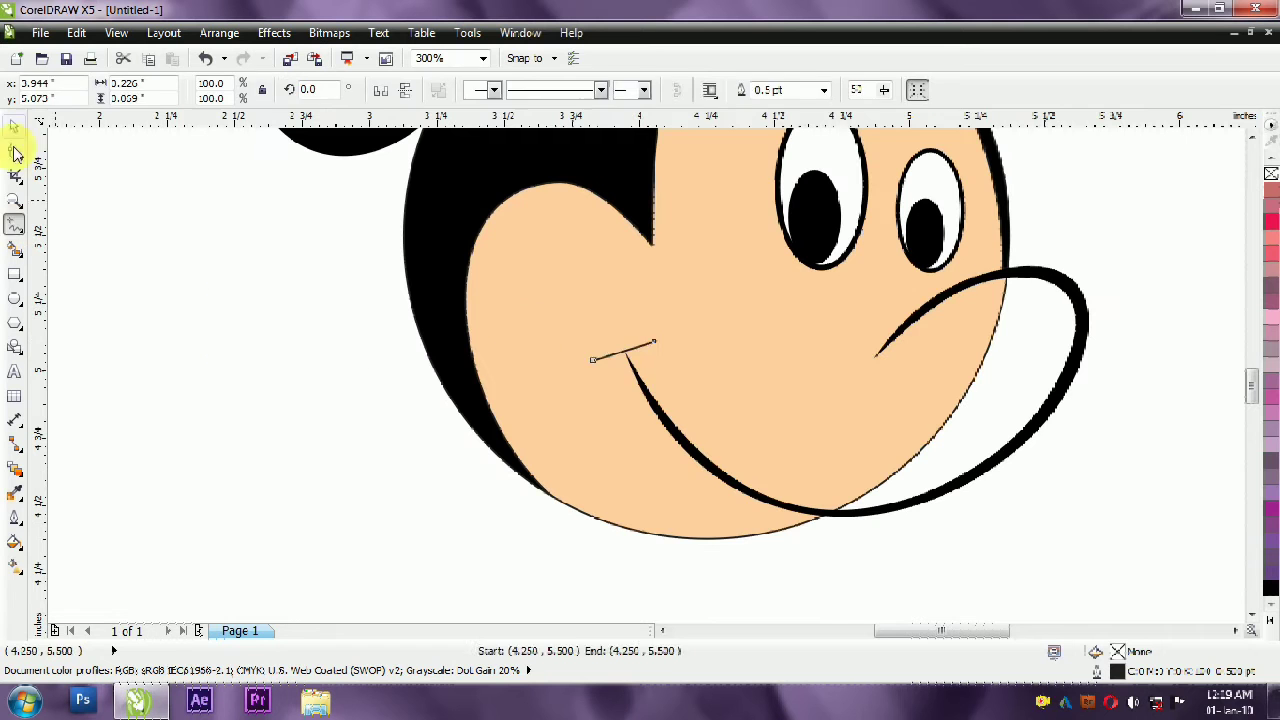
{"action": "left_click", "coordinate": [14, 154]}
{"action": "left_click_drag", "start_coordinate": [208, 260], "coordinate": [686, 400]}
{"action": "left_click", "coordinate": [14, 127]}
{"action": "left_click", "coordinate": [623, 352]}
Draw a closed open-mouth outline with the Pen tool from the cheek crease down below the chin and back along the muzzle line.
{"action": "key", "text": "F5"}
{"action": "scroll", "coordinate": [394, 294], "scroll_direction": "down", "scroll_amount": 1}
{"action": "left_click", "coordinate": [20, 229]}
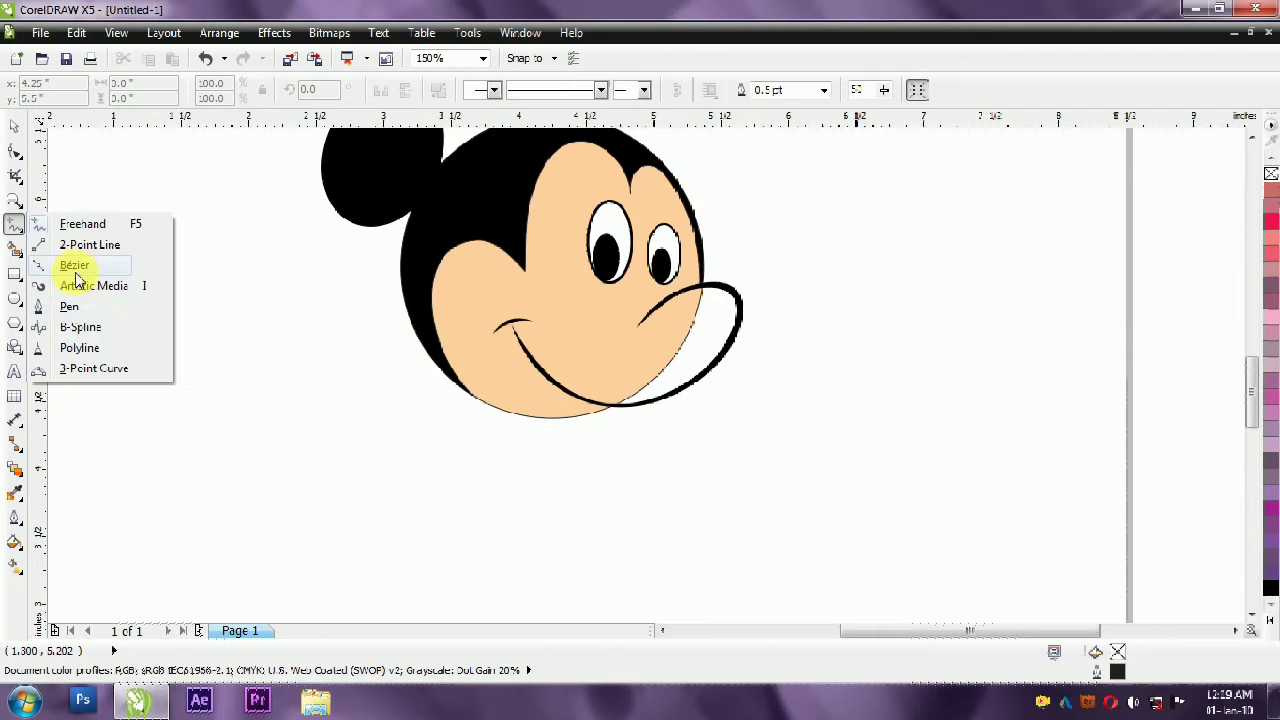
{"action": "left_click", "coordinate": [70, 305]}
{"action": "left_click", "coordinate": [513, 327]}
{"action": "left_click_drag", "start_coordinate": [512, 385], "coordinate": [510, 354]}
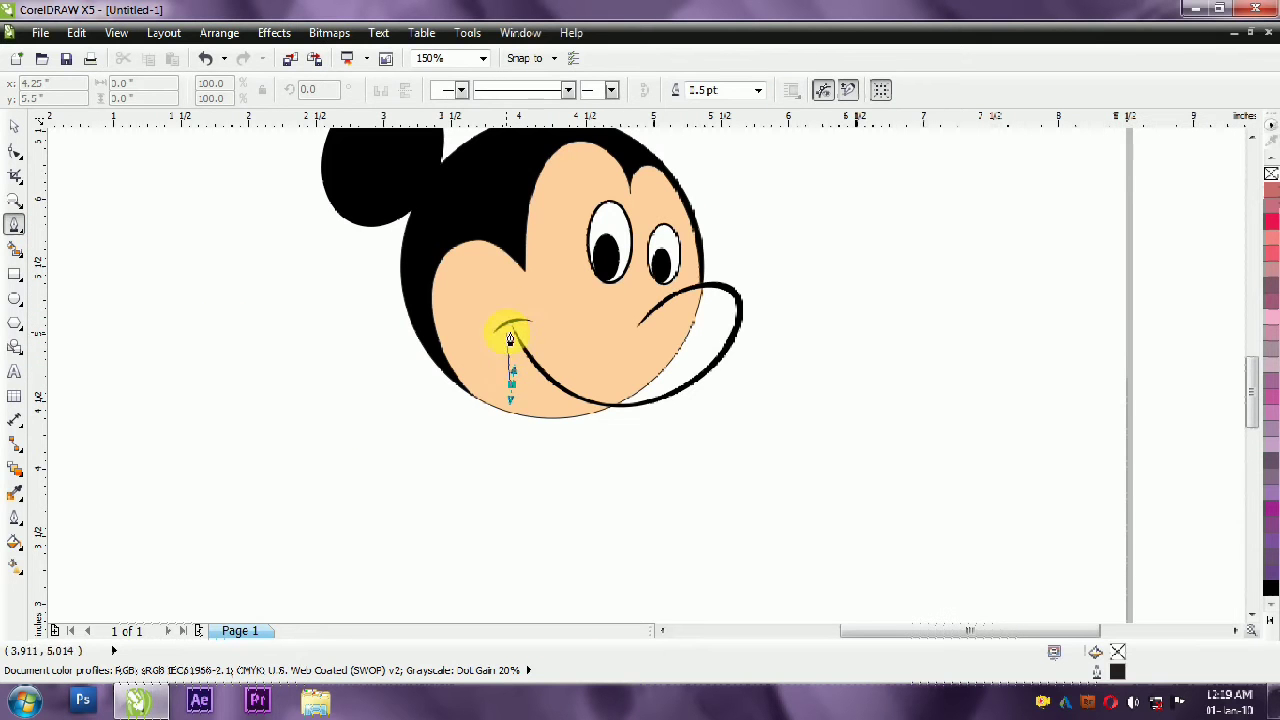
{"action": "left_click_drag", "start_coordinate": [529, 443], "coordinate": [550, 458]}
{"action": "left_click_drag", "start_coordinate": [606, 406], "coordinate": [617, 407]}
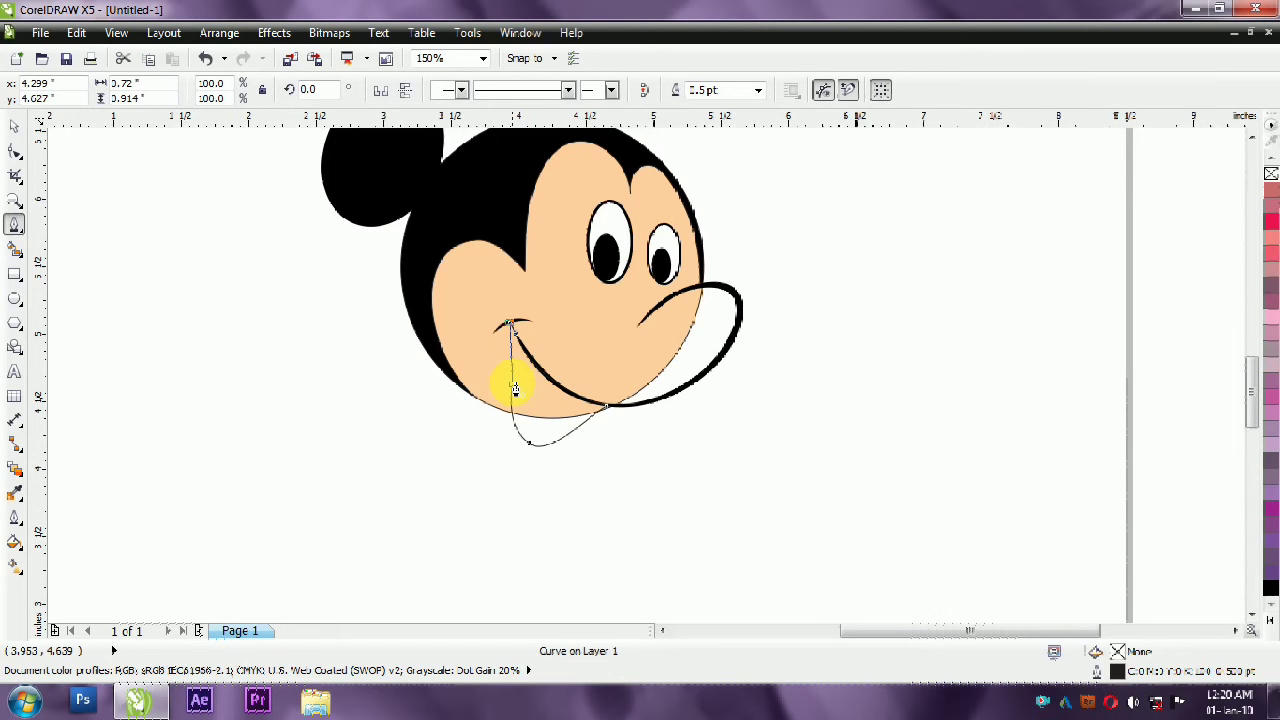
Delete the extra node on the mouth's left side and reshape the outline into a smooth, rounded curve.
{"action": "left_click", "coordinate": [14, 126]}
{"action": "left_click", "coordinate": [14, 150]}
{"action": "scroll", "coordinate": [513, 388], "scroll_direction": "up", "scroll_amount": 2}
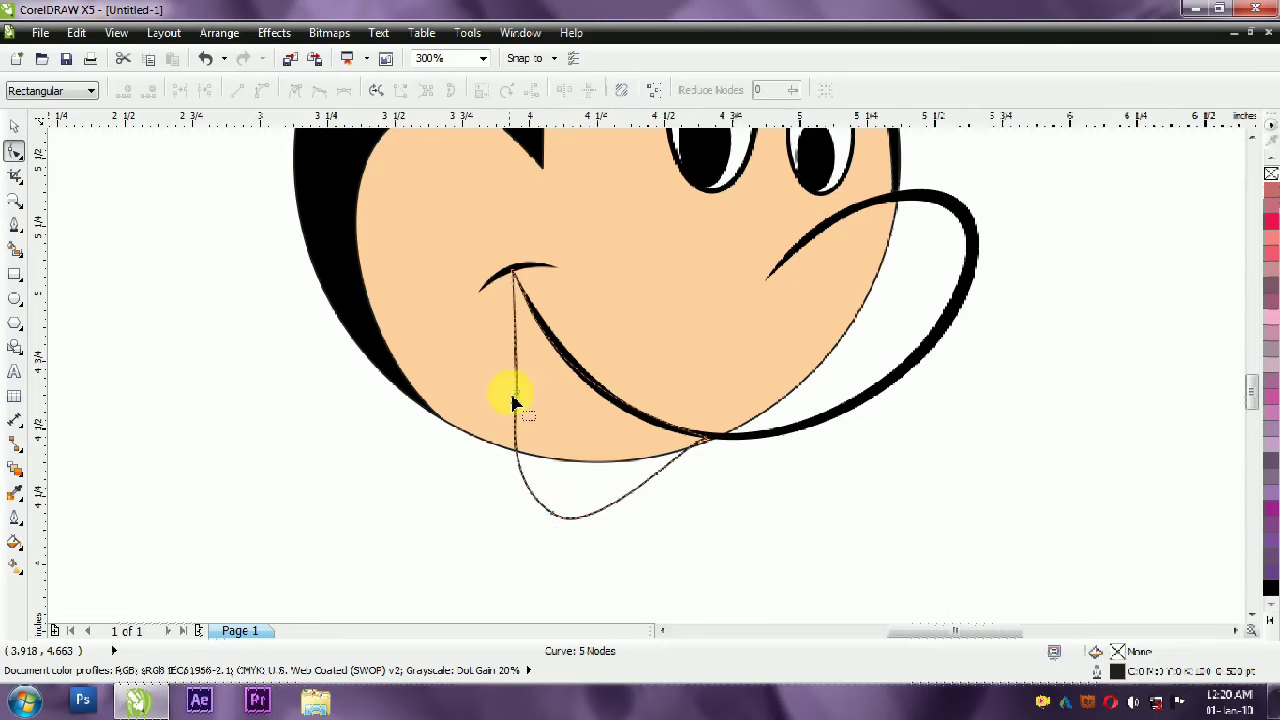
{"action": "key", "text": "Delete"}
{"action": "left_click_drag", "start_coordinate": [551, 518], "coordinate": [478, 480]}
{"action": "left_click_drag", "start_coordinate": [514, 298], "coordinate": [524, 328]}
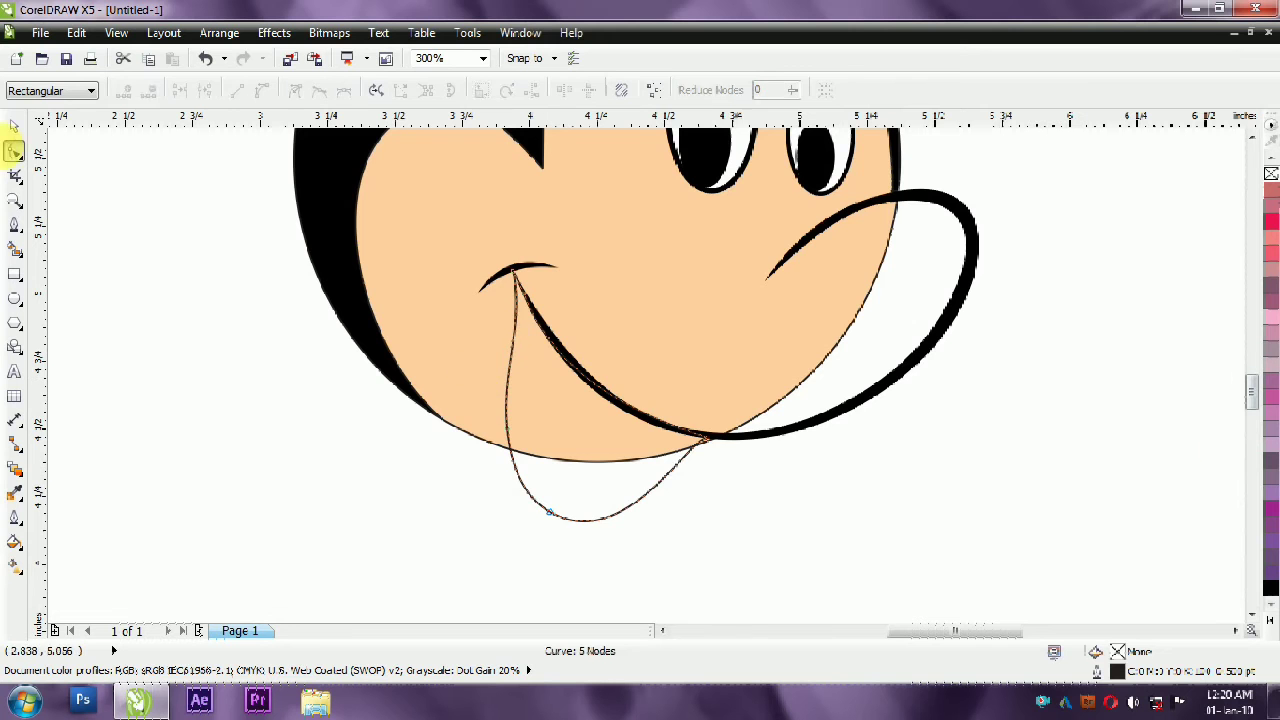
Thicken the outline of the mouth shape in the outline settings.
{"action": "key", "text": "space"}
{"action": "key", "text": "F12"}
{"action": "left_click", "coordinate": [652, 446]}
{"action": "left_click", "coordinate": [653, 467]}
{"action": "left_click", "coordinate": [636, 500]}
{"action": "left_click", "coordinate": [760, 480]}
Fill the mouth shape with reddish brown.
{"action": "scroll", "coordinate": [760, 478], "scroll_direction": "down", "scroll_amount": 1}
{"action": "left_click", "coordinate": [726, 463]}
{"action": "left_click", "coordinate": [1270, 620]}
{"action": "left_click", "coordinate": [1252, 286]}
{"action": "left_click", "coordinate": [1249, 202]}
{"action": "left_click", "coordinate": [1113, 313]}
Draw a tilted nose ellipse at the upper tip of the muzzle and fill it with black.
{"action": "left_click", "coordinate": [842, 414]}
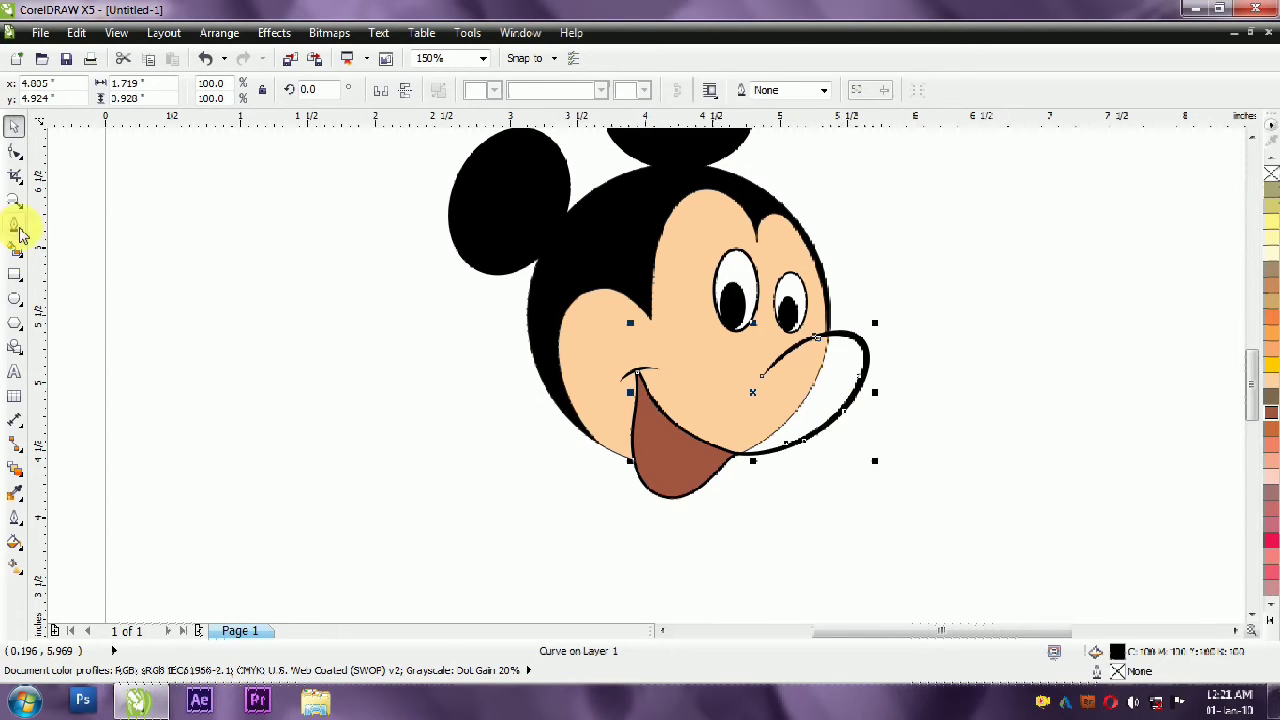
{"action": "left_click", "coordinate": [15, 298]}
{"action": "left_click_drag", "start_coordinate": [926, 268], "coordinate": [866, 325]}
{"action": "left_click", "coordinate": [1272, 632]}
{"action": "left_click", "coordinate": [1260, 166]}
{"action": "key", "text": "Escape"}
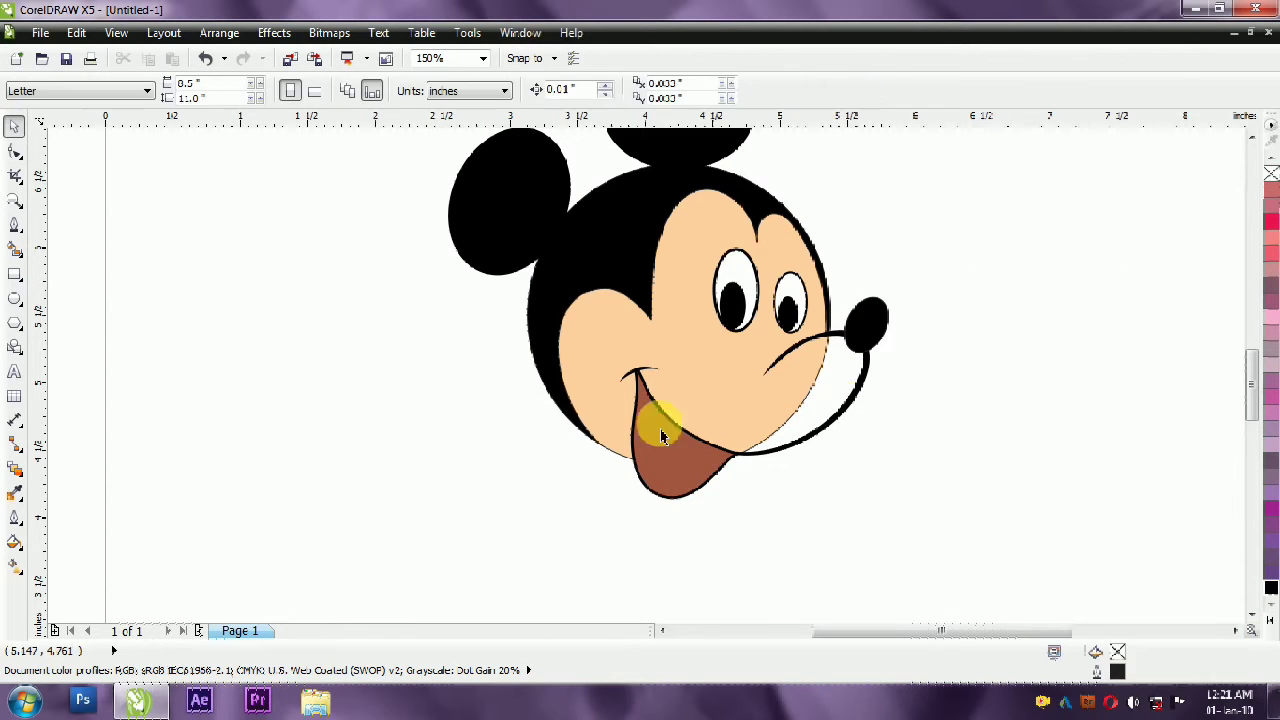
Draw a closed shape with the Pen tool that covers the area inside the muzzle stroke.
{"action": "left_click", "coordinate": [15, 225]}
{"action": "left_click", "coordinate": [857, 338]}
{"action": "left_click", "coordinate": [850, 402]}
{"action": "left_click_drag", "start_coordinate": [731, 453], "coordinate": [663, 443]}
{"action": "left_click", "coordinate": [769, 376]}
{"action": "left_click", "coordinate": [795, 348]}
Fill the inner muzzle shape with the face's peach colour and remove its outline.
{"action": "left_click", "coordinate": [13, 126]}
{"action": "left_click", "coordinate": [656, 358]}
{"action": "left_click", "coordinate": [776, 427]}
{"action": "right_click", "coordinate": [1271, 173]}
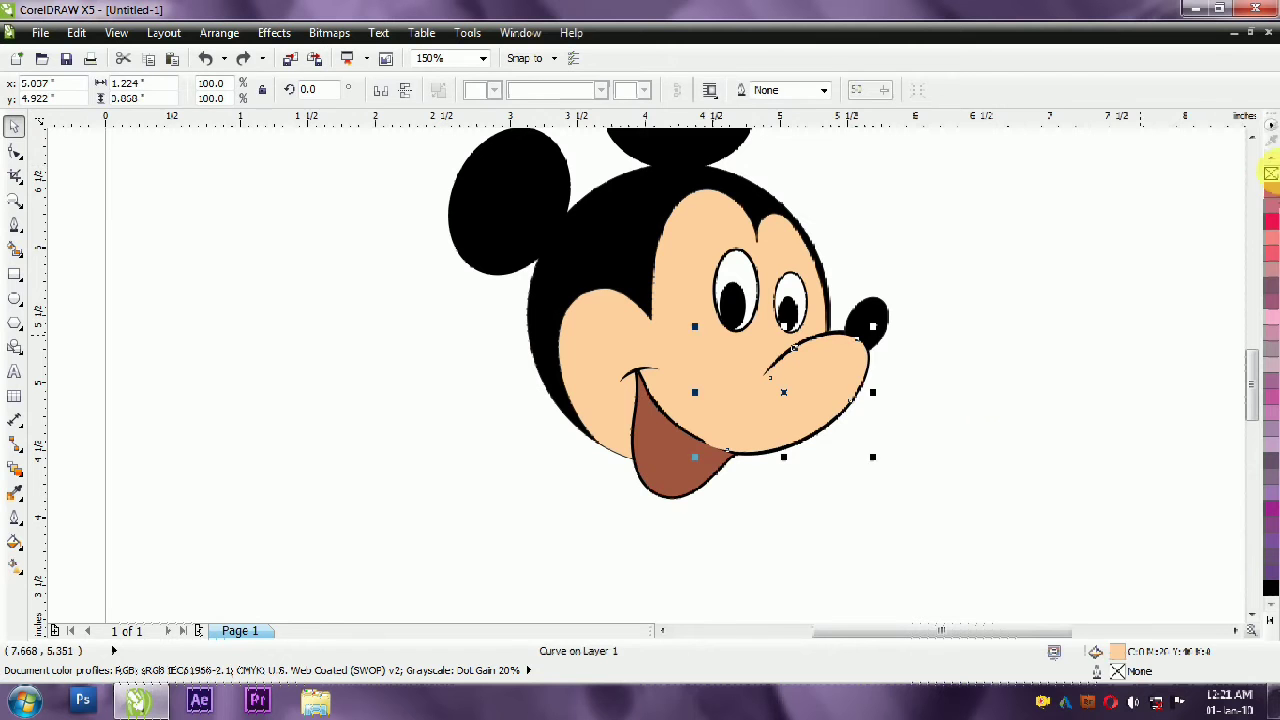
{"action": "left_click", "coordinate": [777, 423]}
{"action": "left_click", "coordinate": [1106, 346]}
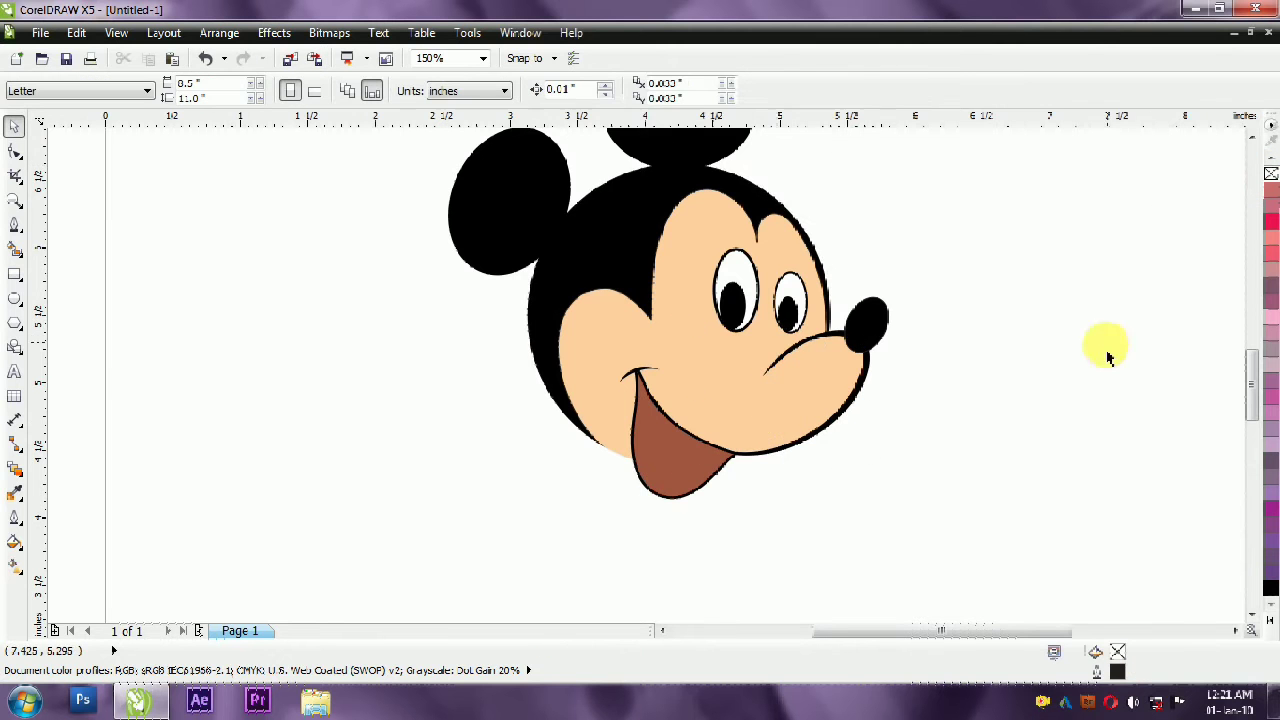
Draw a closed two-lobed tongue outline with the Pen tool across the lower part of the mouth.
{"action": "scroll", "coordinate": [710, 383], "scroll_direction": "up", "scroll_amount": 1}
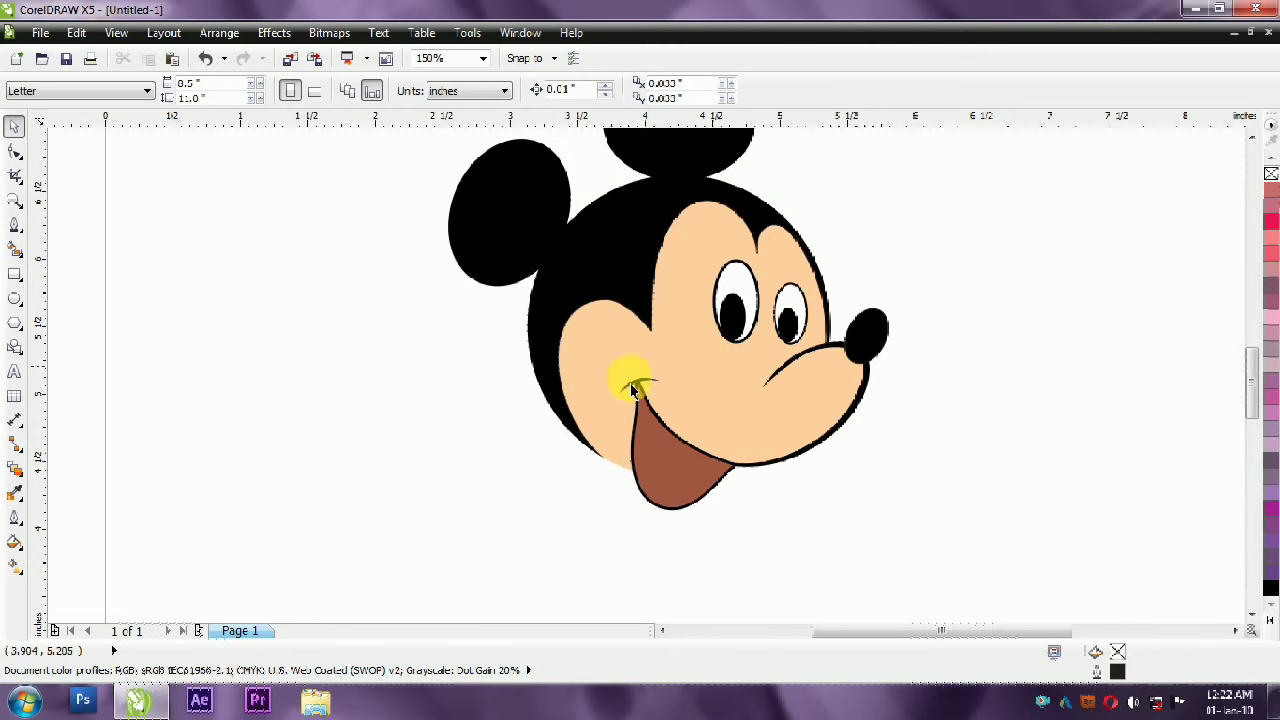
{"action": "left_click", "coordinate": [710, 482]}
{"action": "left_click", "coordinate": [847, 516]}
{"action": "scroll", "coordinate": [732, 474], "scroll_direction": "up", "scroll_amount": 1}
{"action": "left_click", "coordinate": [15, 226]}
{"action": "left_click", "coordinate": [537, 431]}
{"action": "left_click_drag", "start_coordinate": [610, 463], "coordinate": [684, 515]}
{"action": "left_click", "coordinate": [614, 495]}
{"action": "left_click", "coordinate": [677, 519]}
{"action": "left_click_drag", "start_coordinate": [578, 531], "coordinate": [527, 506]}
Reshape the tongue outline's nodes with the Shape tool, rounding the two lobes and fitting the lower curve to the mouth's edge.
{"action": "left_click", "coordinate": [15, 152]}
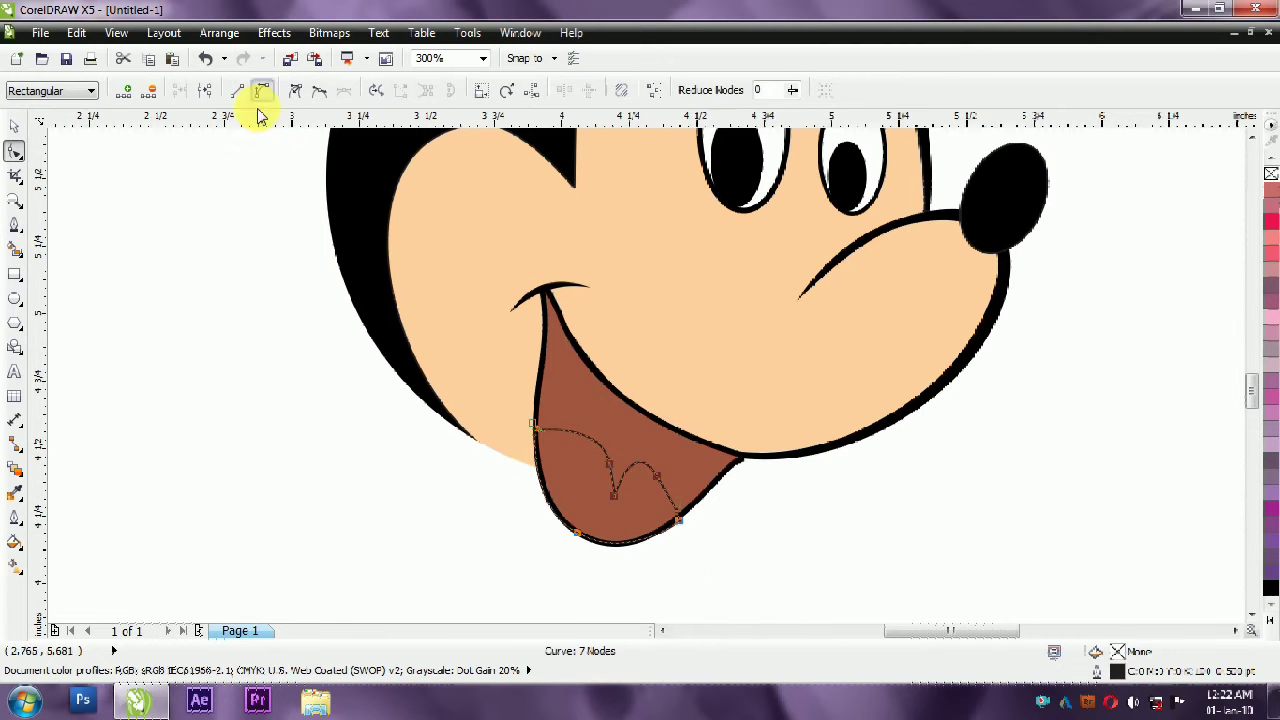
{"action": "scroll", "coordinate": [636, 482], "scroll_direction": "up", "scroll_amount": 2}
{"action": "left_click", "coordinate": [594, 513]}
{"action": "double_click", "coordinate": [646, 446]}
{"action": "double_click", "coordinate": [681, 474]}
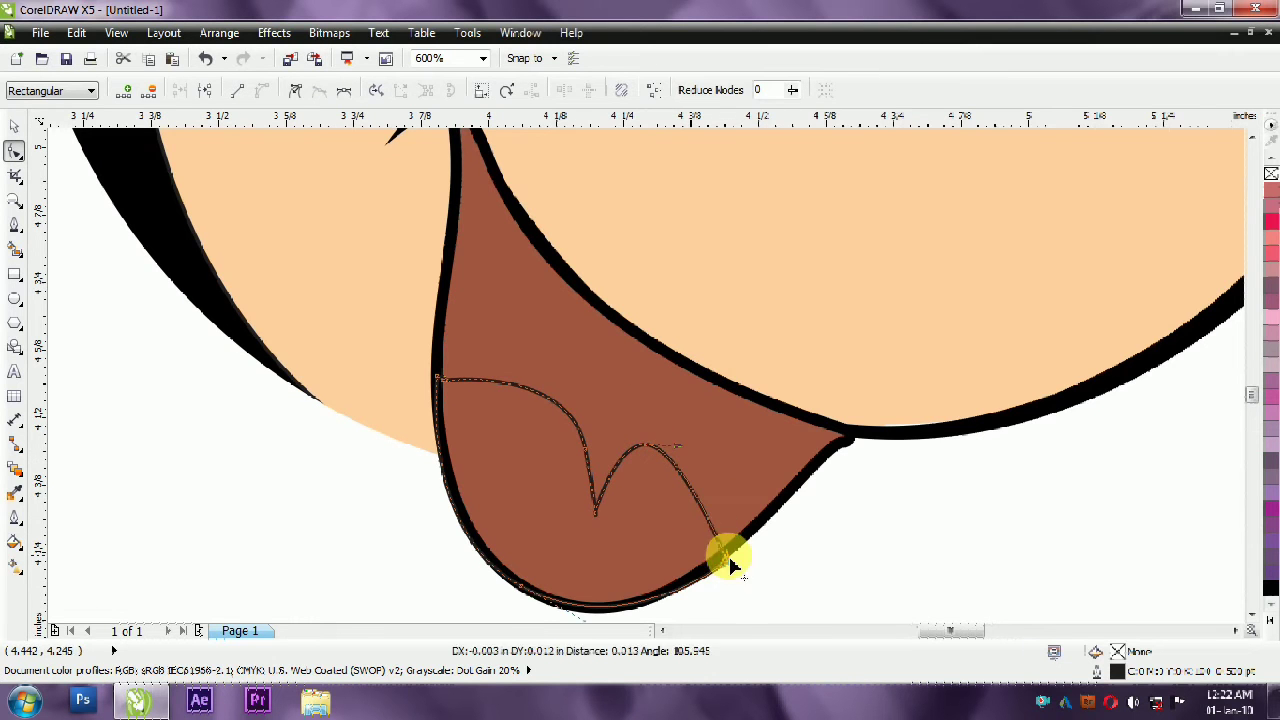
{"action": "scroll", "coordinate": [721, 564], "scroll_direction": "up", "scroll_amount": 2}
{"action": "left_click_drag", "start_coordinate": [751, 527], "coordinate": [735, 388]}
{"action": "left_click_drag", "start_coordinate": [464, 460], "coordinate": [470, 410]}
{"action": "left_click_drag", "start_coordinate": [476, 492], "coordinate": [443, 247]}
{"action": "left_click", "coordinate": [444, 334]}
{"action": "scroll", "coordinate": [579, 363], "scroll_direction": "down", "scroll_amount": 1}
{"action": "left_click_drag", "start_coordinate": [565, 343], "coordinate": [556, 336]}
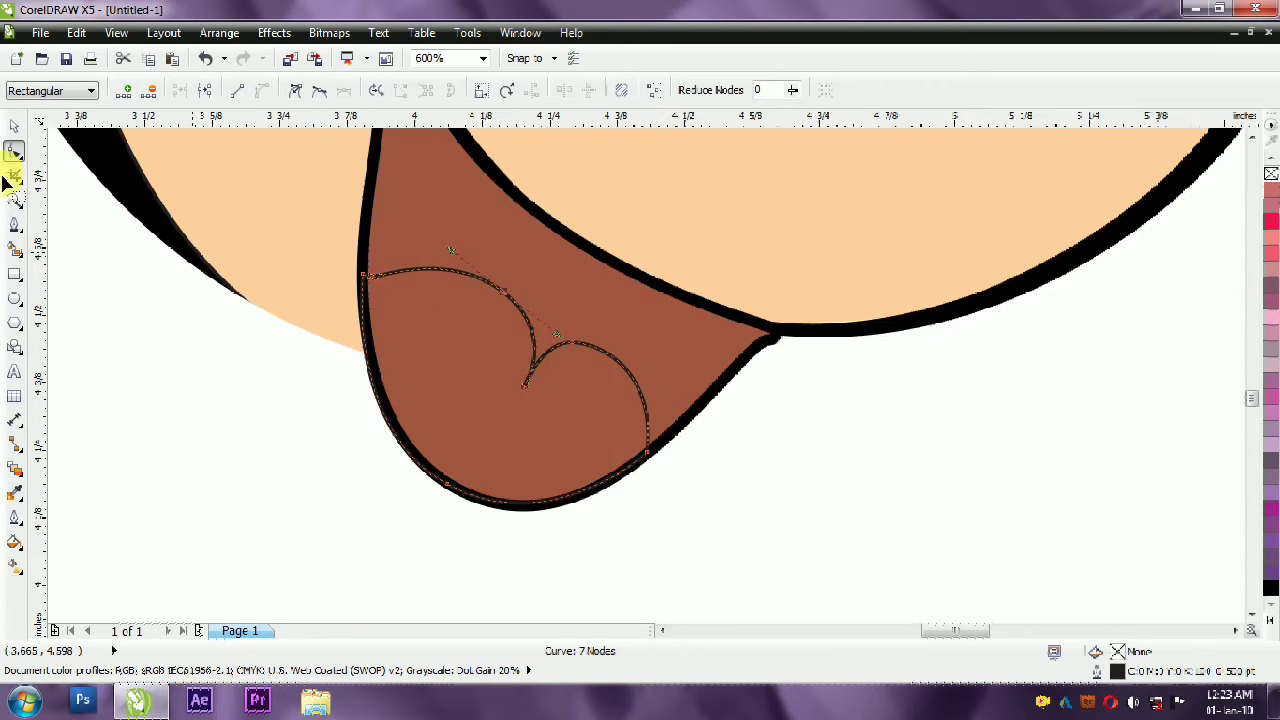
Fill the tongue shape with light pink from the colour palette.
{"action": "left_click", "coordinate": [14, 127]}
{"action": "left_click", "coordinate": [1271, 509]}
{"action": "left_click", "coordinate": [1271, 620]}
{"action": "left_click", "coordinate": [1217, 429]}
{"action": "left_click", "coordinate": [1250, 428]}
{"action": "left_click", "coordinate": [1248, 440]}
{"action": "left_click", "coordinate": [1249, 427]}
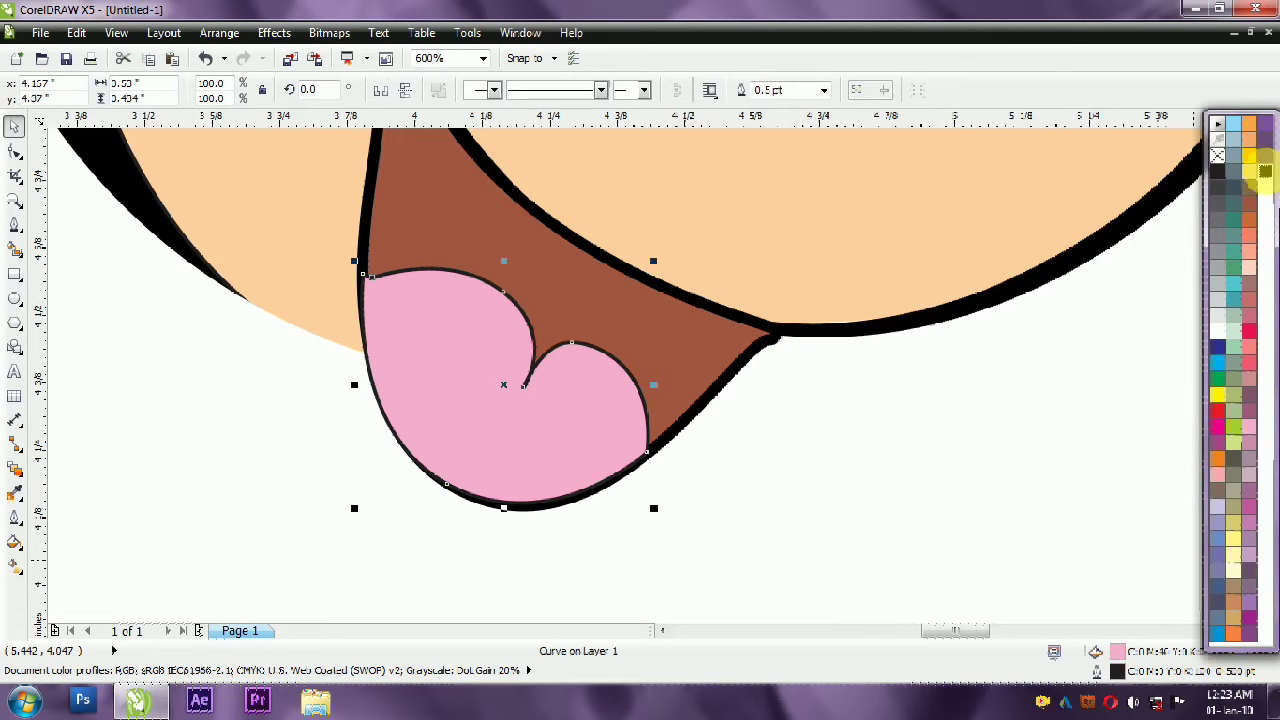
Give the tongue a black outline and a reddish-pink fill.
{"action": "left_click", "coordinate": [590, 495]}
{"action": "scroll", "coordinate": [600, 500], "scroll_direction": "down", "scroll_amount": 2}
{"action": "left_click", "coordinate": [606, 531]}
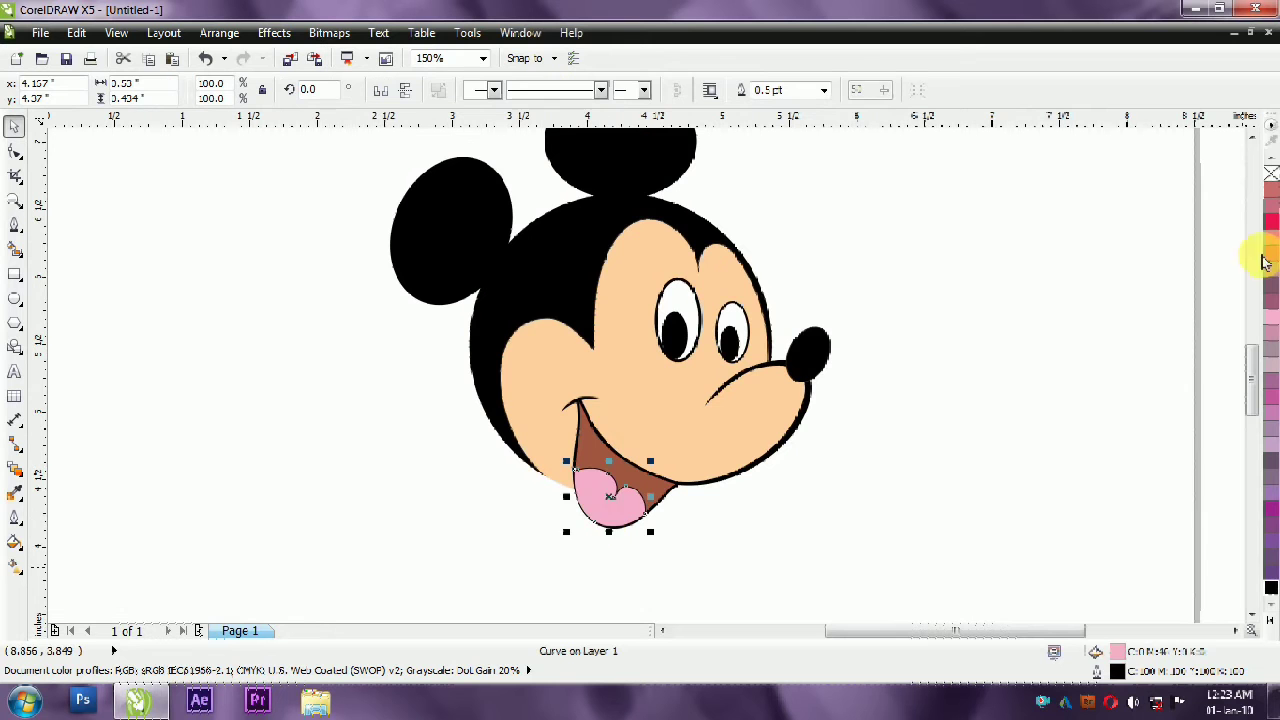
{"action": "left_click", "coordinate": [1271, 225]}
Change the mouth interior's fill to a darker reddish brown.
{"action": "left_click", "coordinate": [632, 475]}
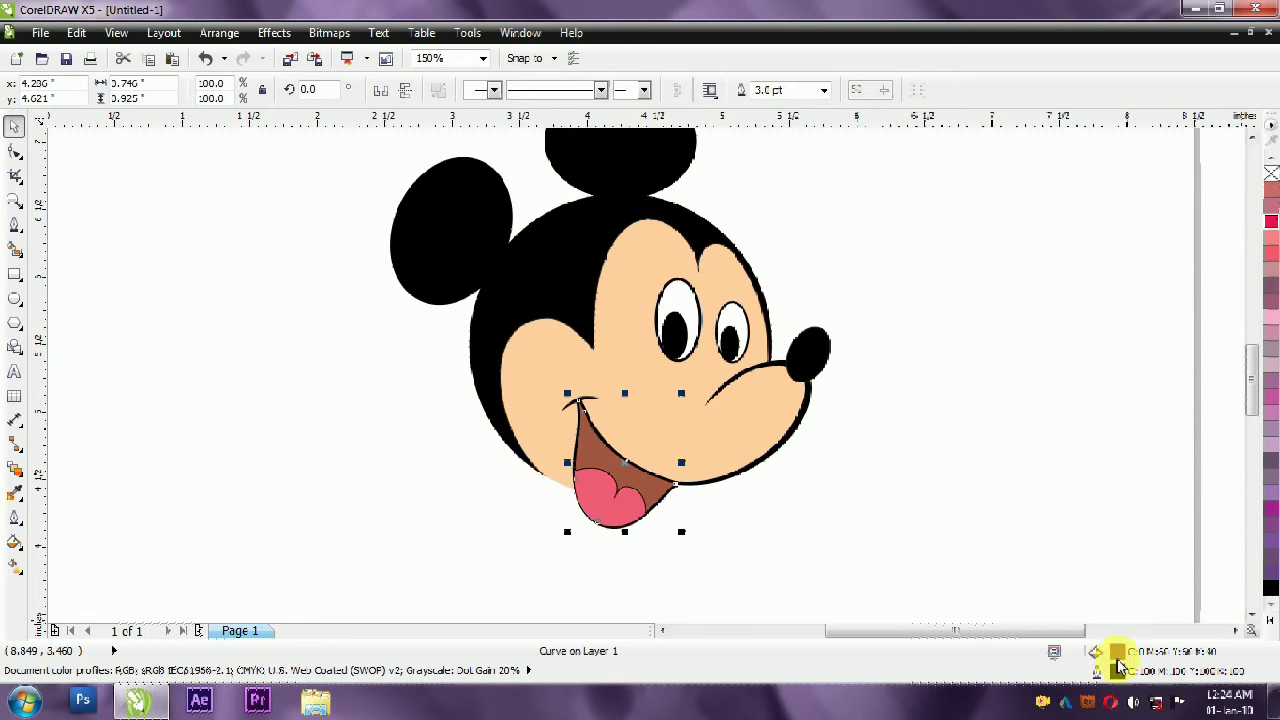
{"action": "double_click", "coordinate": [1164, 654]}
{"action": "left_click", "coordinate": [568, 198]}
{"action": "left_click", "coordinate": [675, 358]}
{"action": "left_click", "coordinate": [743, 494]}
{"action": "left_click", "coordinate": [753, 484]}
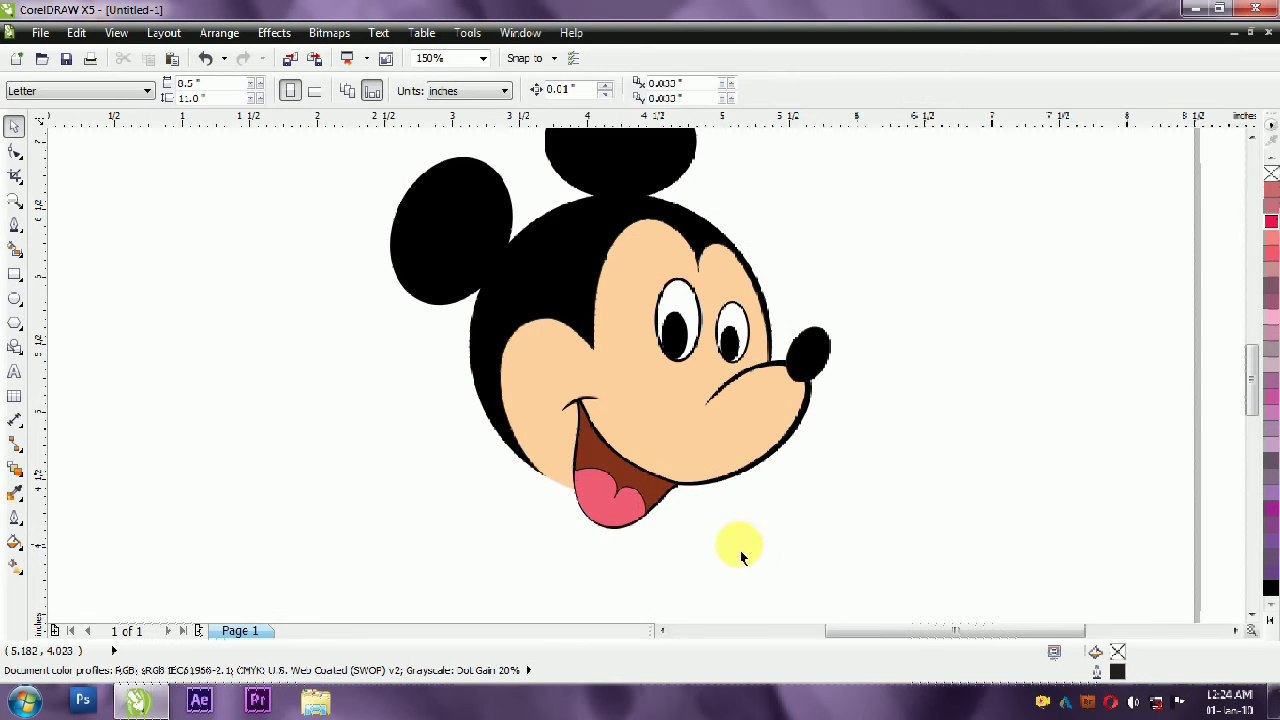
Draw a thin double-edged jaw outline with the Pen tool, running from the hair's lower tip under the mouth to the muzzle.
{"action": "scroll", "coordinate": [534, 504], "scroll_direction": "up", "scroll_amount": 2}
{"action": "left_click", "coordinate": [639, 471]}
{"action": "scroll", "coordinate": [639, 471], "scroll_direction": "down", "scroll_amount": 1}
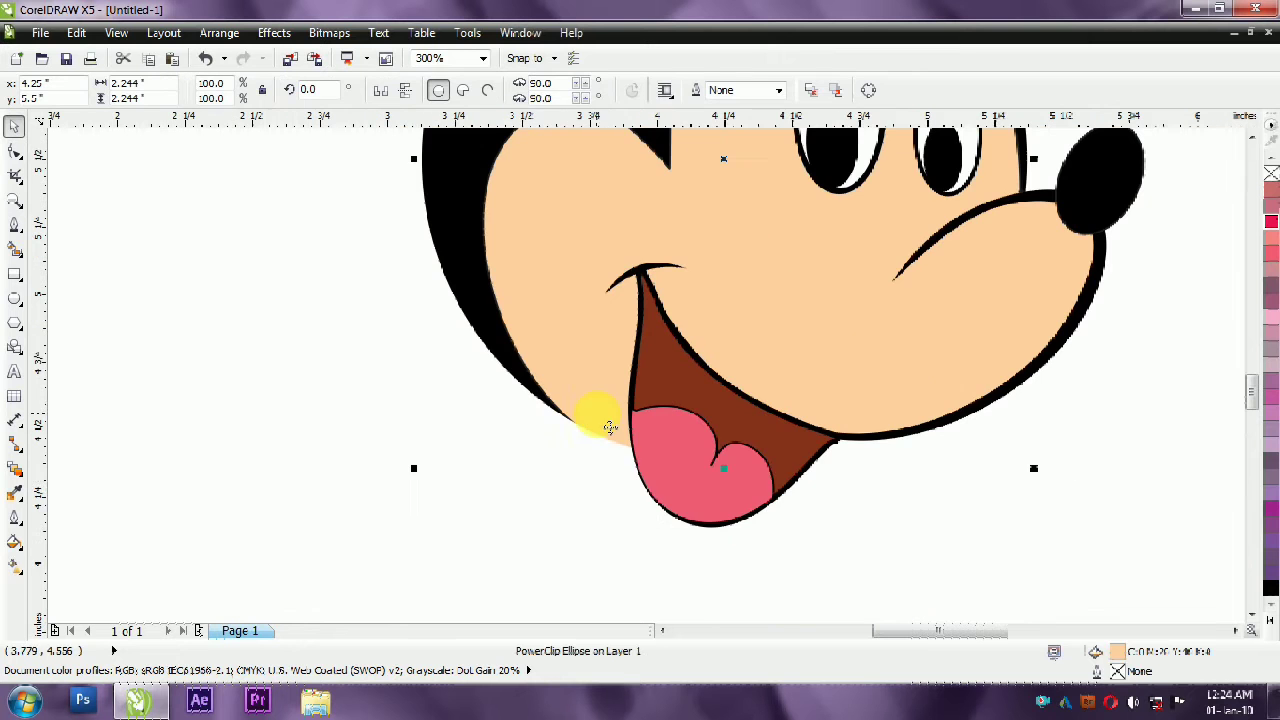
{"action": "left_click", "coordinate": [14, 224]}
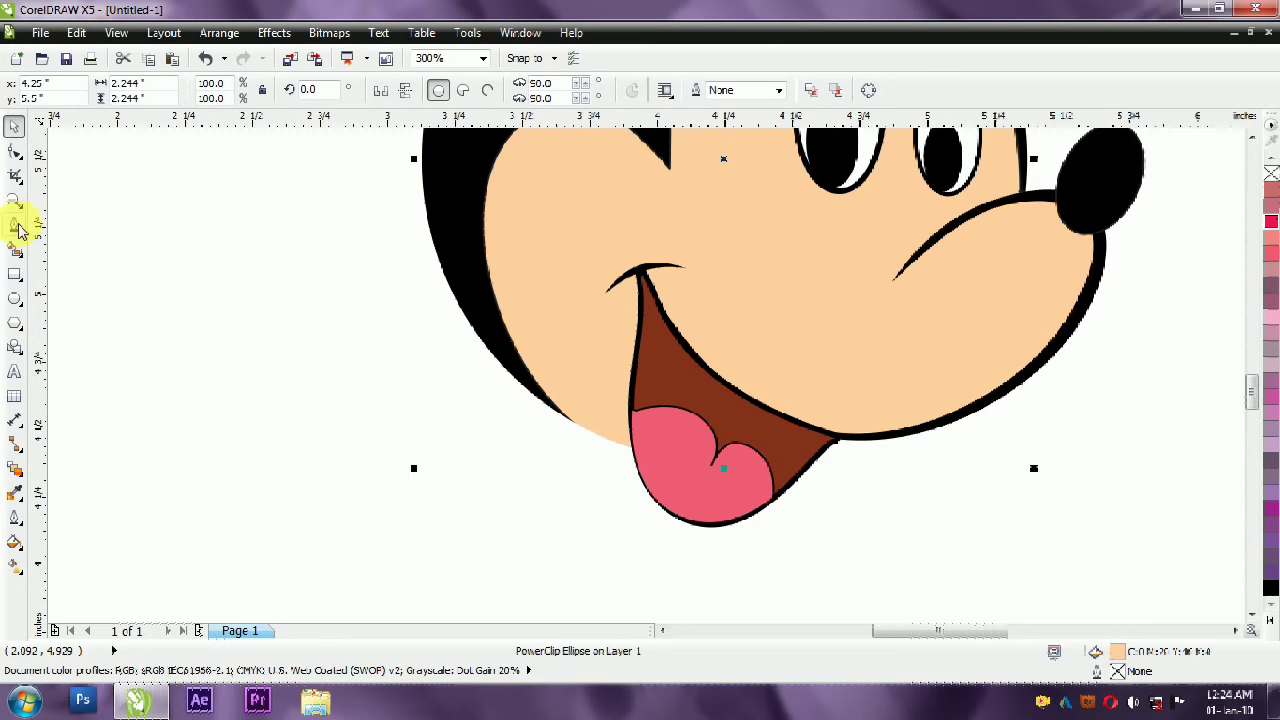
{"action": "left_click", "coordinate": [555, 410]}
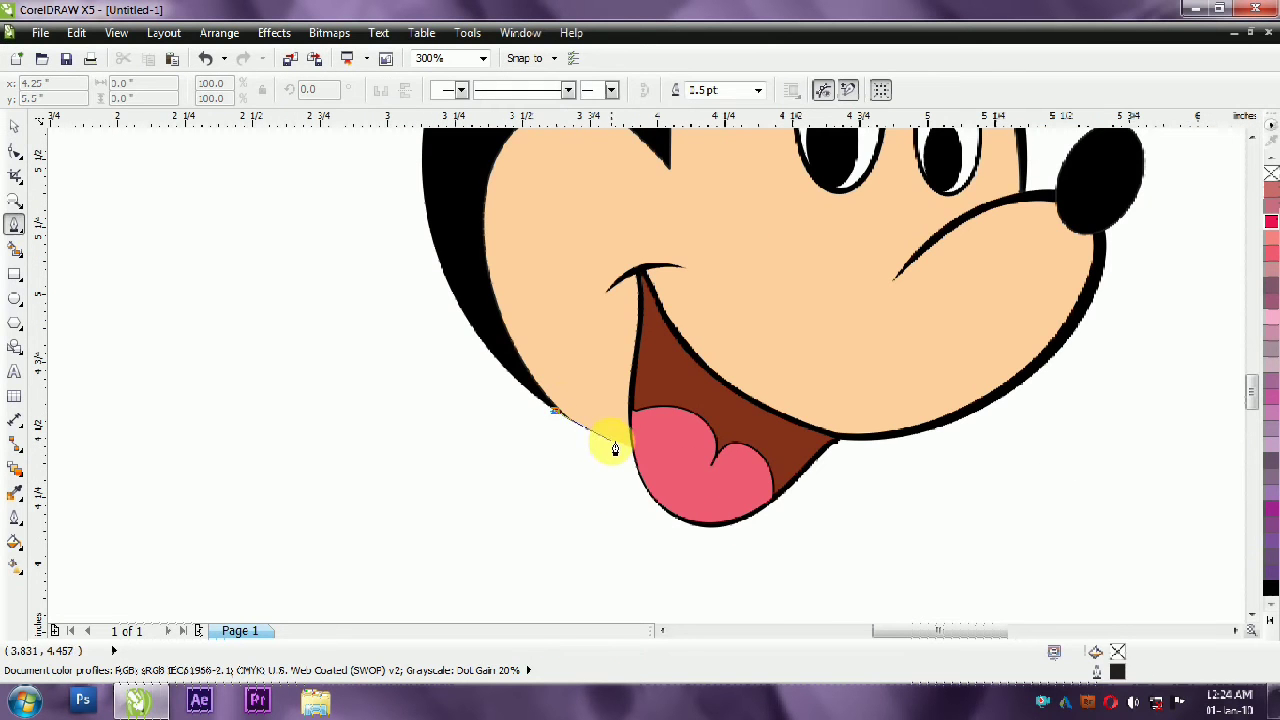
{"action": "left_click_drag", "start_coordinate": [614, 440], "coordinate": [609, 407]}
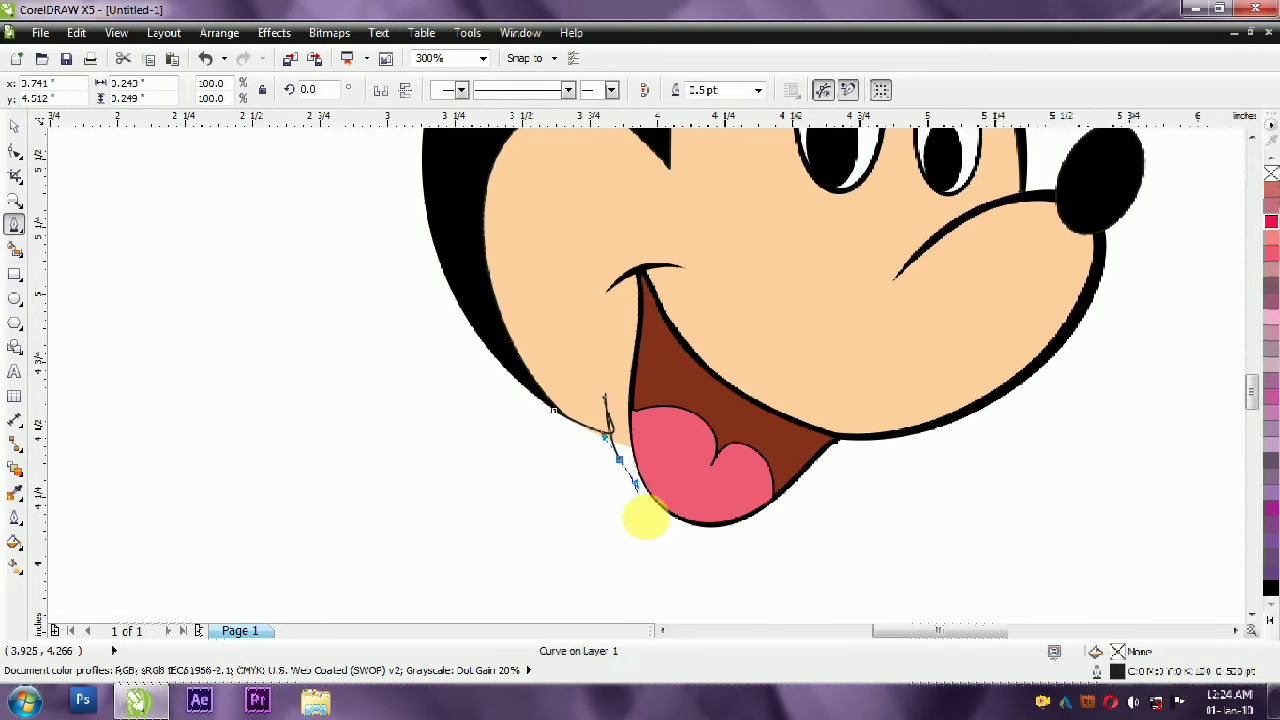
{"action": "left_click_drag", "start_coordinate": [733, 537], "coordinate": [808, 526]}
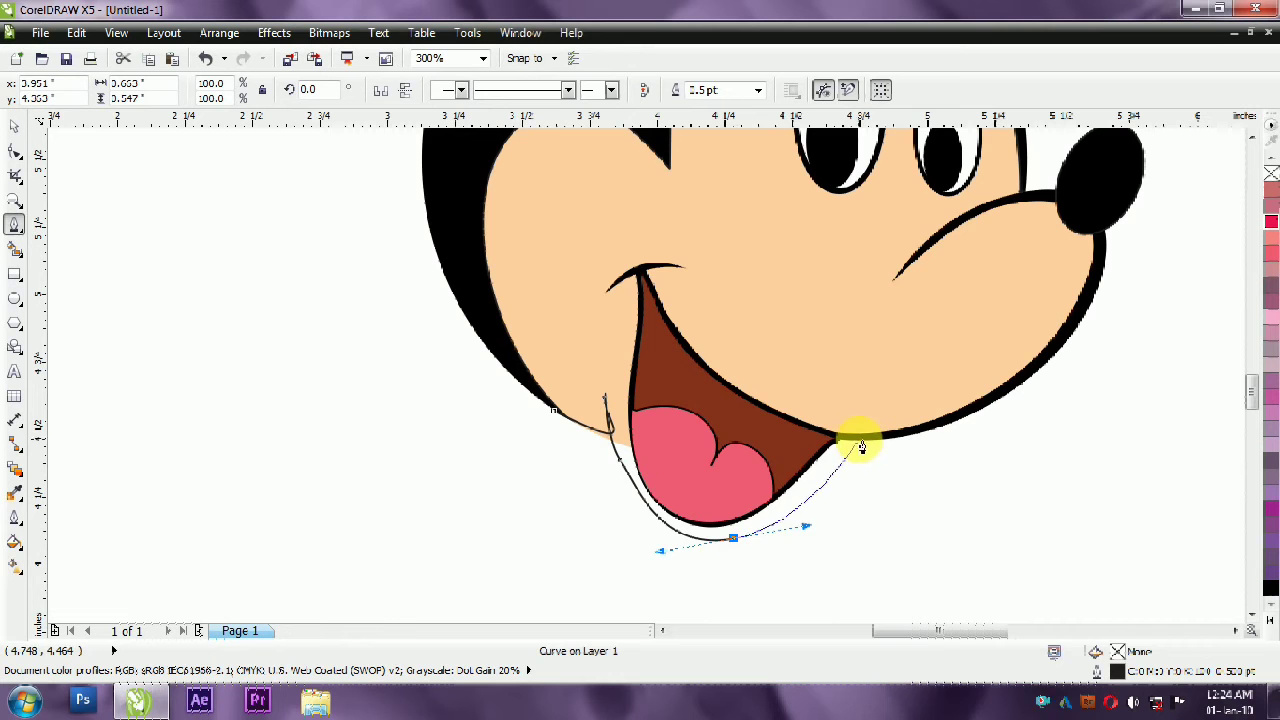
{"action": "left_click_drag", "start_coordinate": [836, 482], "coordinate": [776, 513]}
{"action": "left_click_drag", "start_coordinate": [700, 534], "coordinate": [665, 524]}
{"action": "left_click", "coordinate": [626, 462]}
{"action": "left_click", "coordinate": [605, 400]}
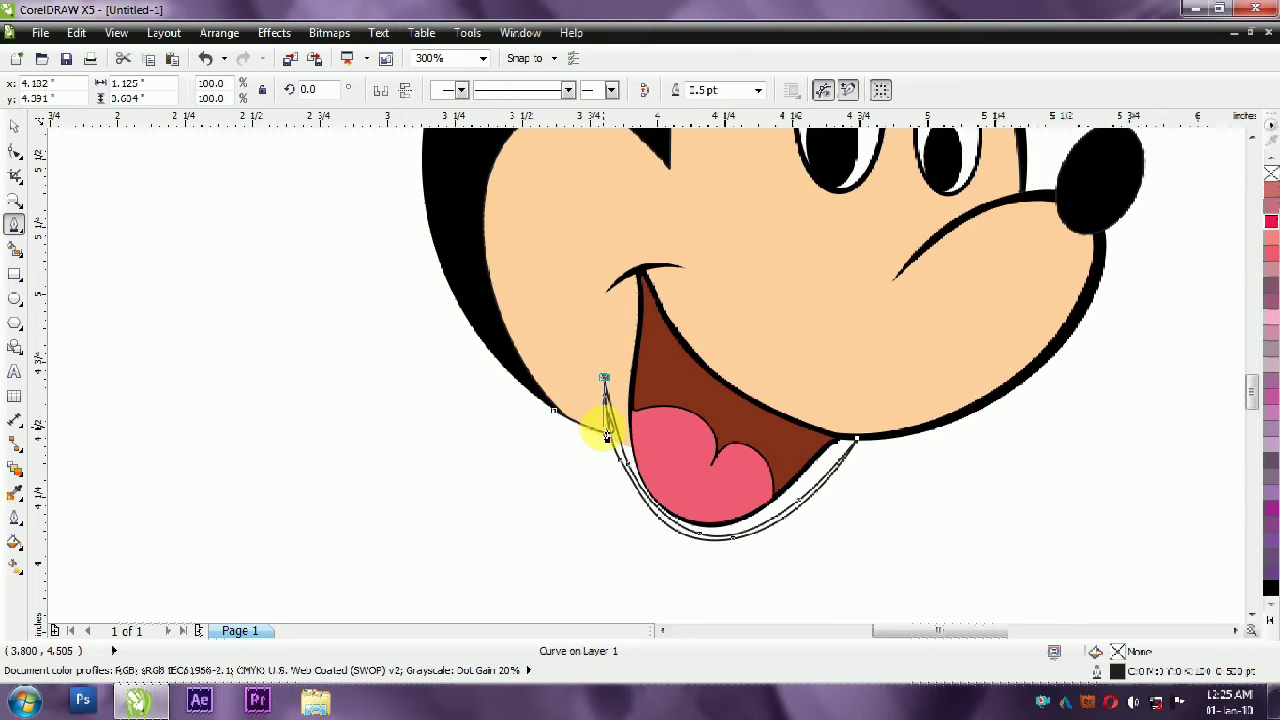
Fill the jaw outline shape with black and remove its outline.
{"action": "left_click", "coordinate": [14, 126]}
{"action": "left_click", "coordinate": [1271, 588]}
{"action": "left_click", "coordinate": [650, 550]}
{"action": "left_click", "coordinate": [689, 534]}
{"action": "right_click", "coordinate": [1271, 173]}
{"action": "left_click", "coordinate": [815, 521]}
Reshape the jaw stroke's cheek end with the Shape tool into a thin curve continuing from the hair's lower tip.
{"action": "scroll", "coordinate": [794, 505], "scroll_direction": "up", "scroll_amount": 1}
{"action": "left_click", "coordinate": [14, 150]}
{"action": "scroll", "coordinate": [329, 337], "scroll_direction": "up", "scroll_amount": 2}
{"action": "left_click_drag", "start_coordinate": [300, 228], "coordinate": [744, 590]}
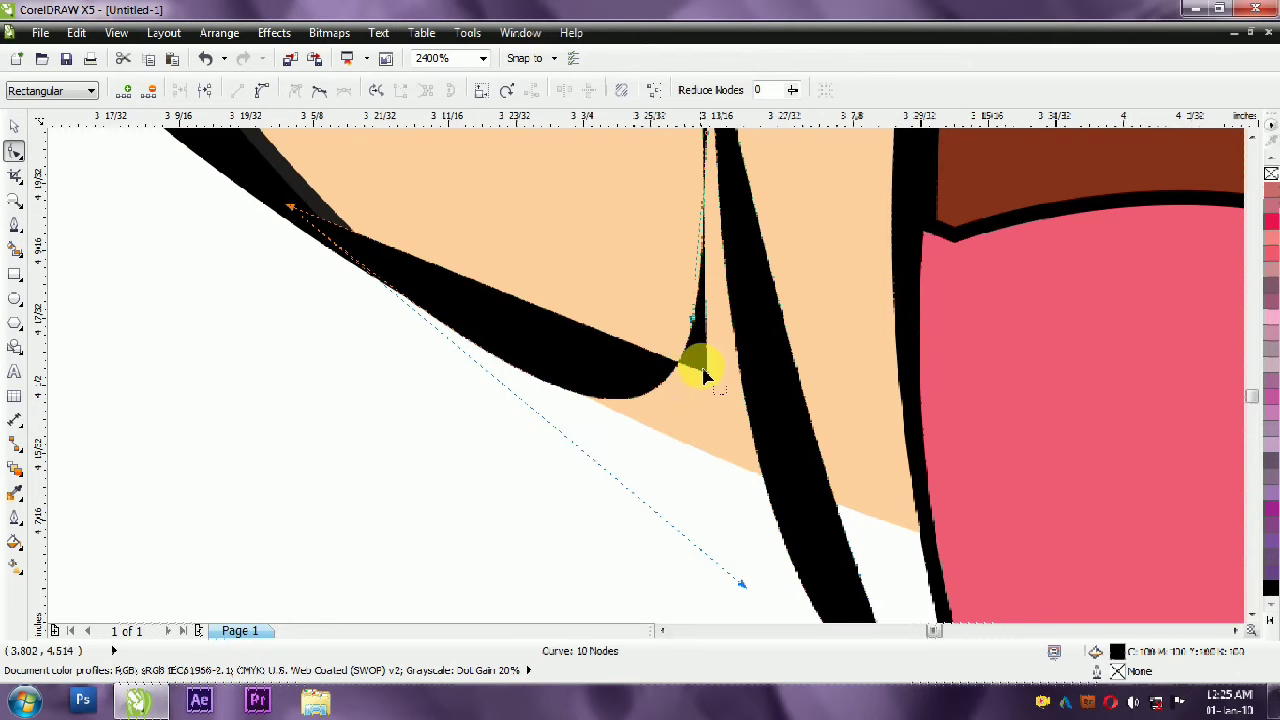
{"action": "left_click_drag", "start_coordinate": [707, 374], "coordinate": [667, 348]}
{"action": "scroll", "coordinate": [630, 387], "scroll_direction": "down", "scroll_amount": 1}
{"action": "double_click", "coordinate": [646, 389]}
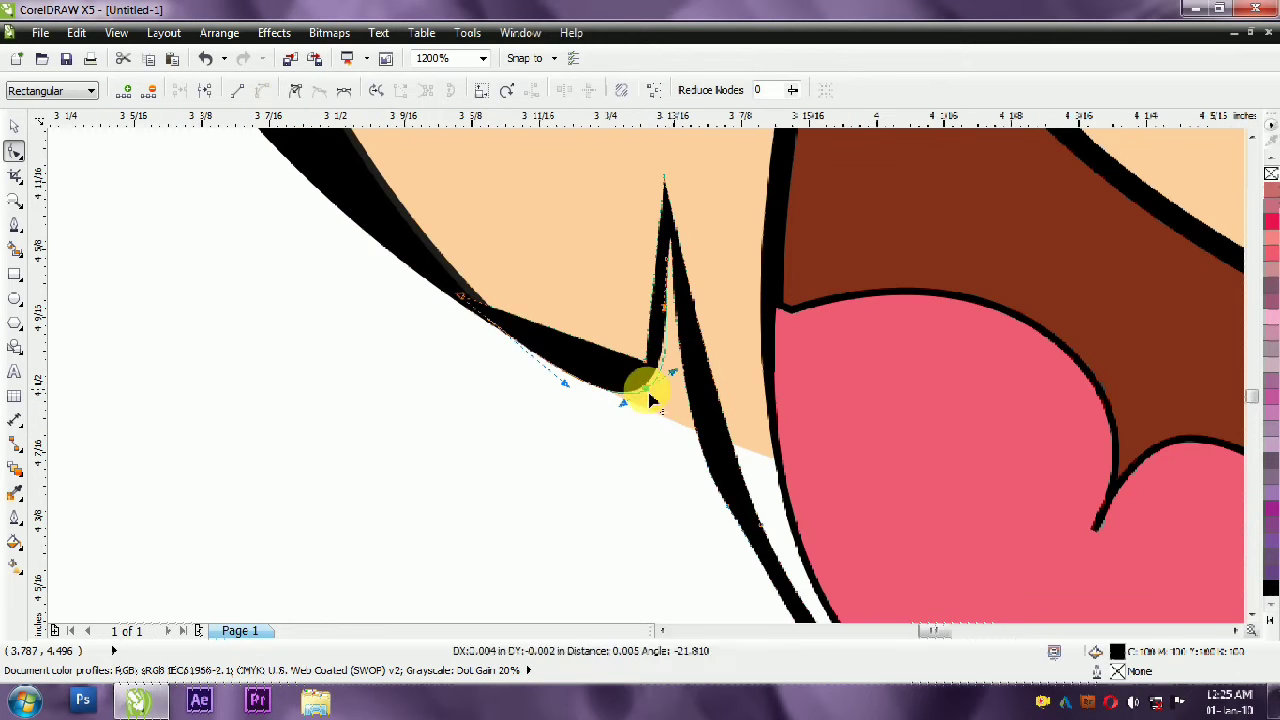
{"action": "left_click_drag", "start_coordinate": [673, 374], "coordinate": [592, 392]}
{"action": "left_click", "coordinate": [561, 342]}
{"action": "left_click", "coordinate": [262, 90]}
{"action": "left_click_drag", "start_coordinate": [559, 346], "coordinate": [564, 362]}
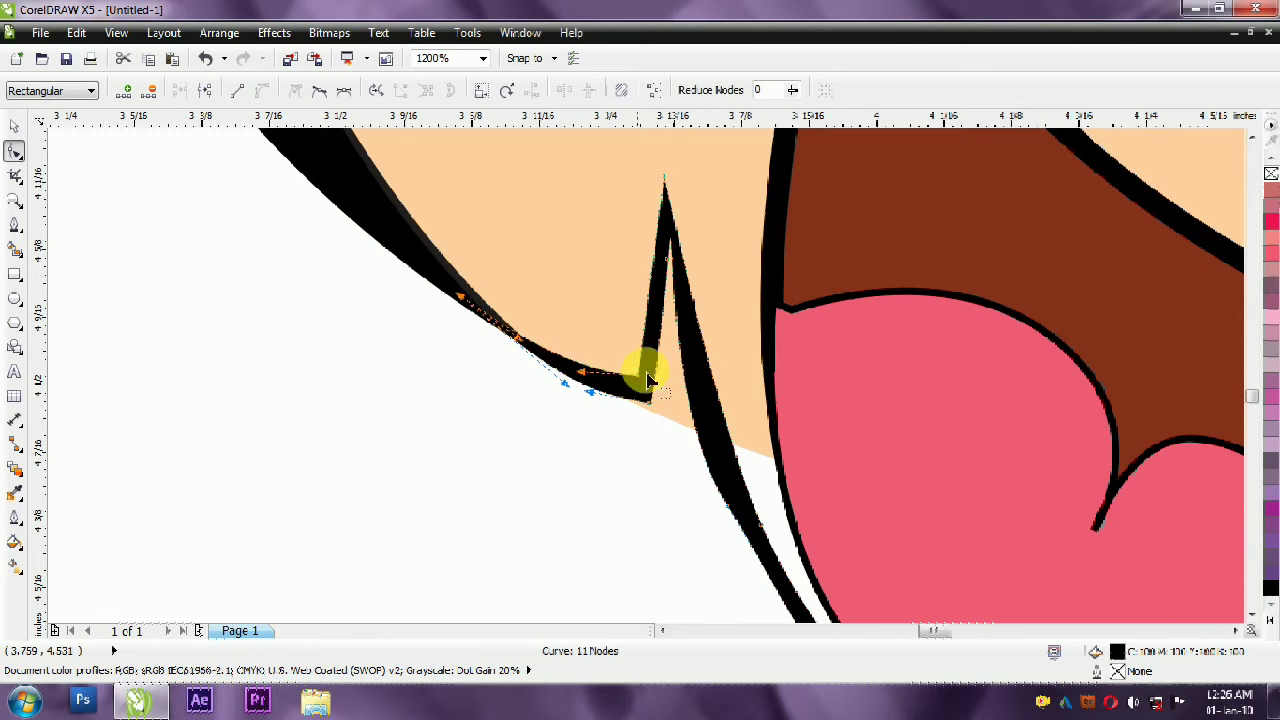
Move the nodes of the jaw stroke's upper spike and the cheek line's end so the two strokes meet.
{"action": "left_click_drag", "start_coordinate": [664, 178], "coordinate": [651, 151]}
{"action": "left_click_drag", "start_coordinate": [669, 260], "coordinate": [656, 261]}
{"action": "mouse_move", "coordinate": [650, 410]}
{"action": "left_mouse_down"}
{"action": "mouse_move", "coordinate": [690, 422]}
{"action": "mouse_move", "coordinate": [670, 405]}
{"action": "left_mouse_up"}
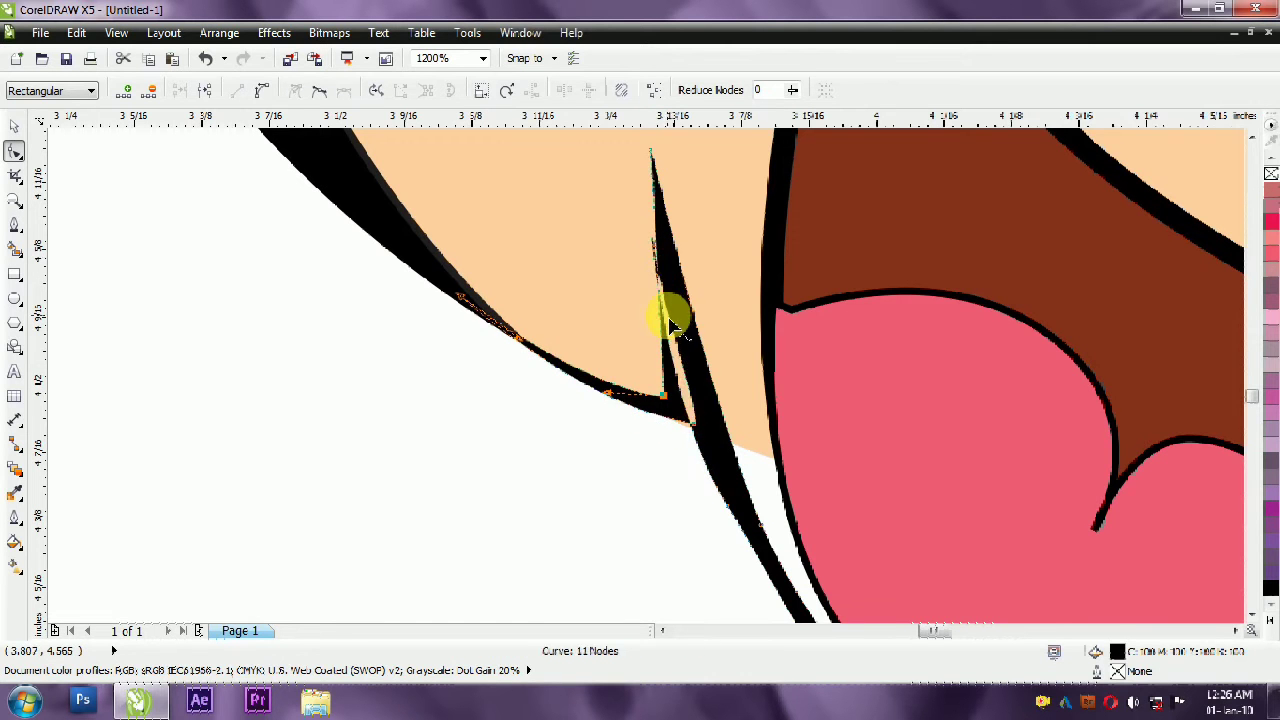
{"action": "scroll", "coordinate": [668, 250], "scroll_direction": "up", "scroll_amount": 2}
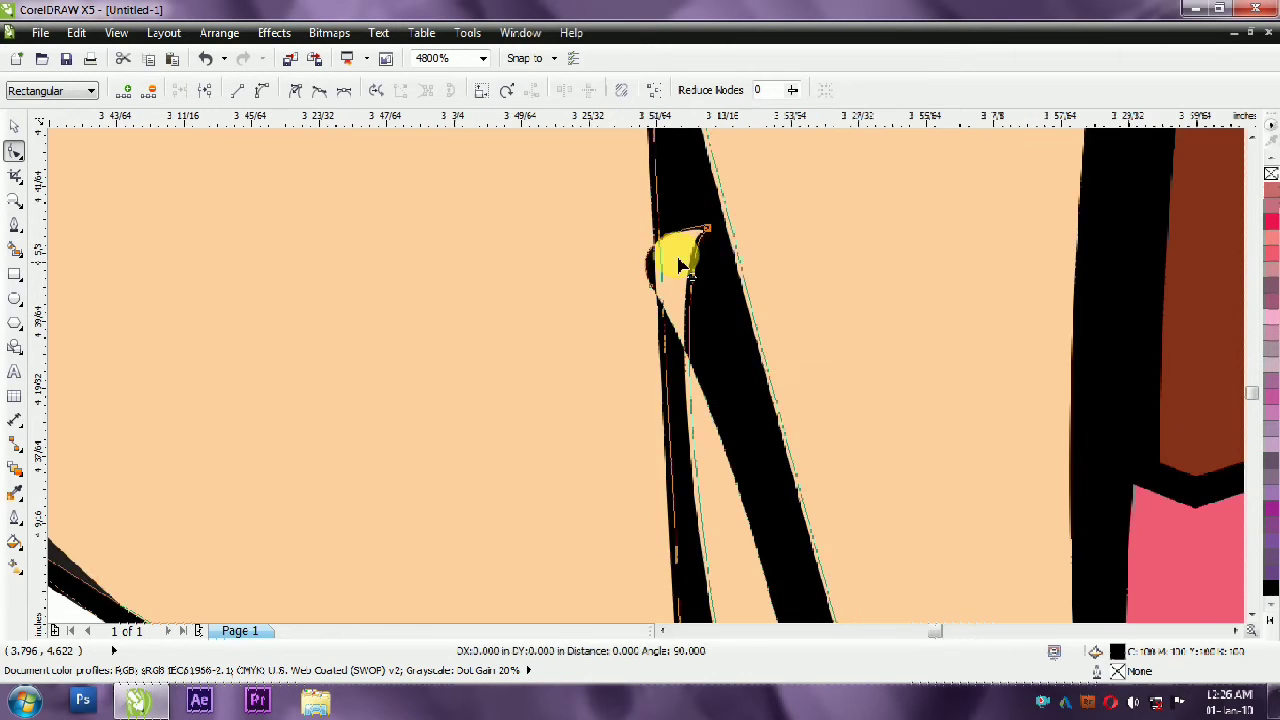
{"action": "left_click", "coordinate": [655, 310]}
{"action": "scroll", "coordinate": [690, 280], "scroll_direction": "down", "scroll_amount": 2}
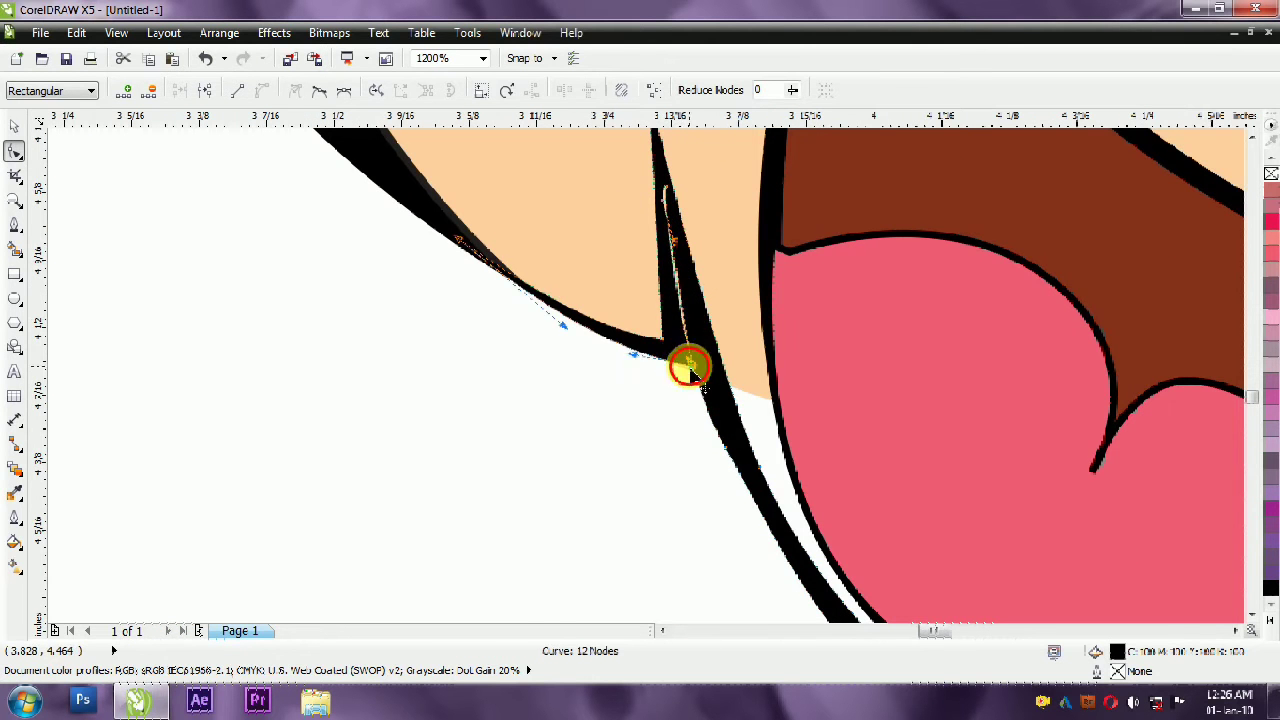
Close the narrow gap between the cheek line and the jaw stroke by editing the nodes at their junction.
{"action": "scroll", "coordinate": [686, 337], "scroll_direction": "up", "scroll_amount": 2}
{"action": "scroll", "coordinate": [674, 286], "scroll_direction": "down", "scroll_amount": 1}
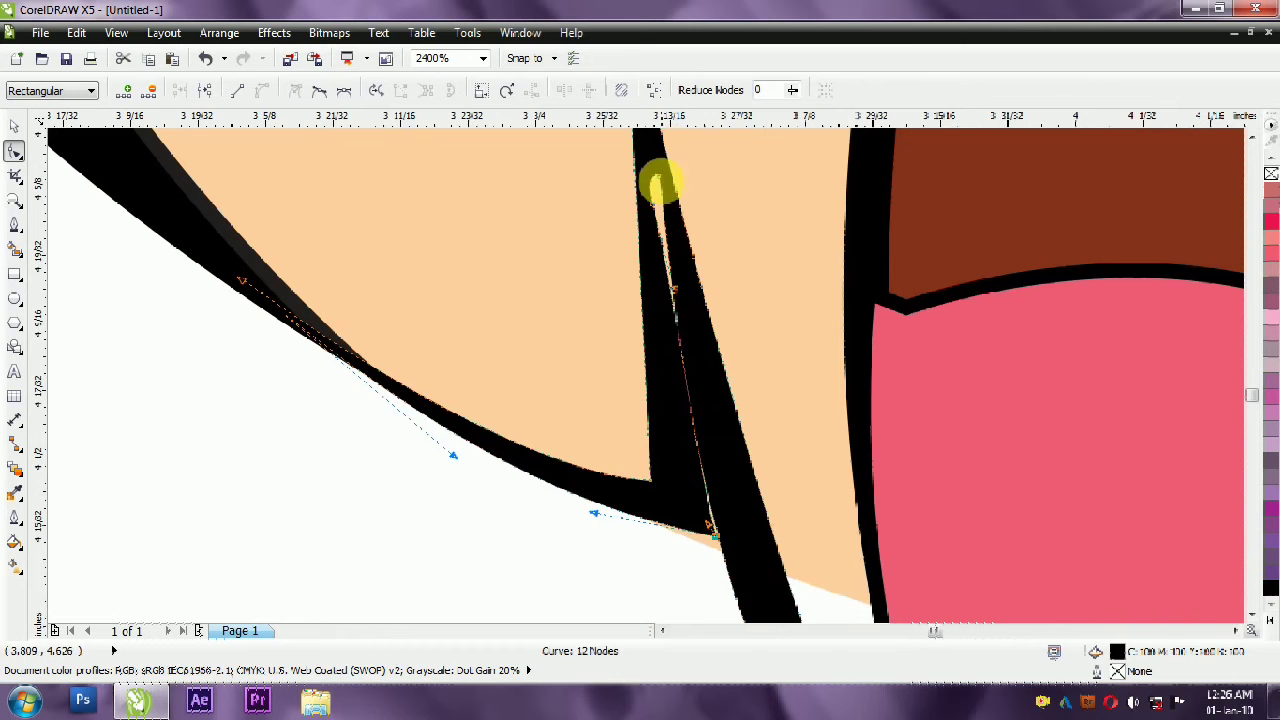
{"action": "left_click_drag", "start_coordinate": [657, 200], "coordinate": [714, 534]}
{"action": "key", "text": "ctrl+z"}
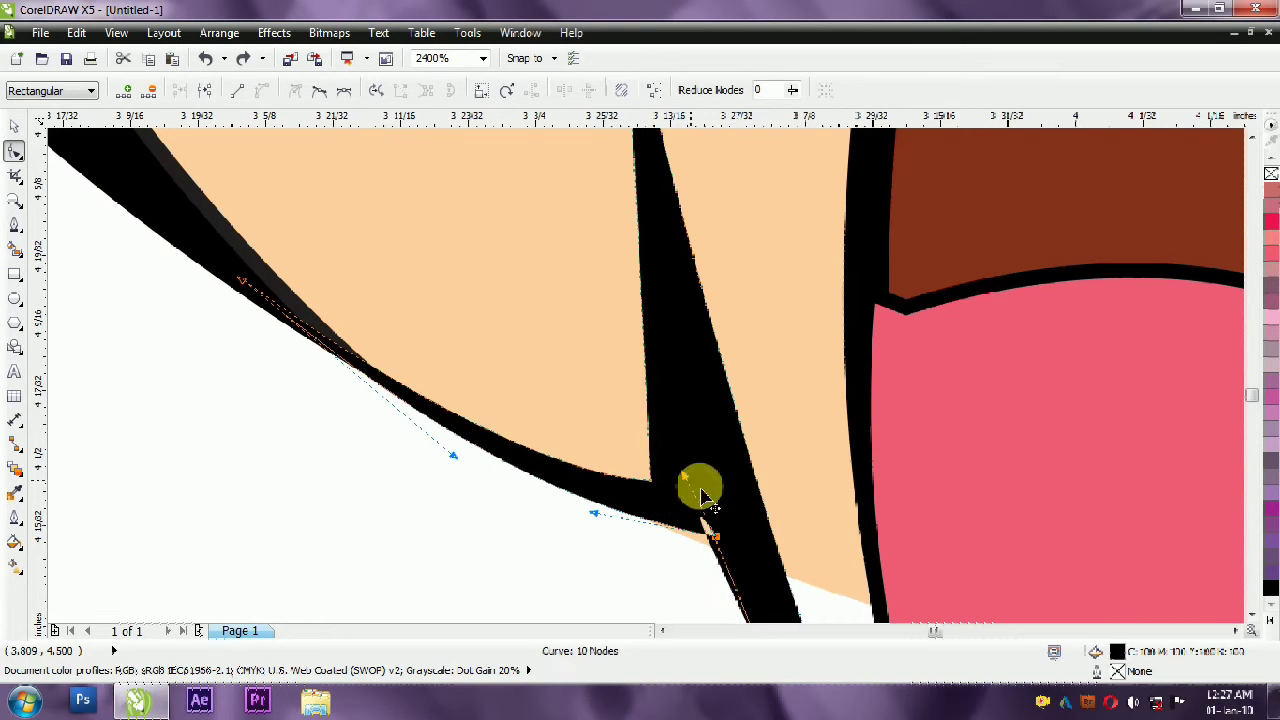
{"action": "scroll", "coordinate": [714, 569], "scroll_direction": "down", "scroll_amount": 1}
{"action": "scroll", "coordinate": [590, 511], "scroll_direction": "up", "scroll_amount": 1}
{"action": "left_click_drag", "start_coordinate": [782, 541], "coordinate": [823, 561]}
{"action": "scroll", "coordinate": [814, 435], "scroll_direction": "down", "scroll_amount": 1}
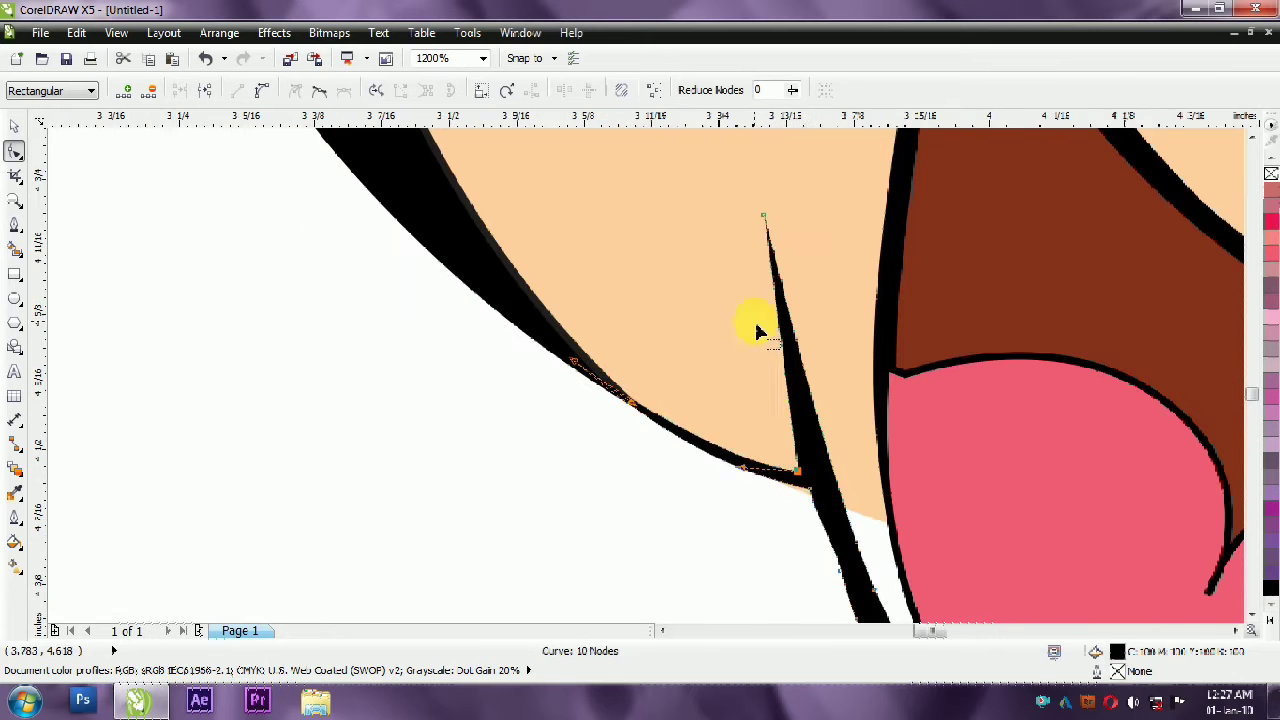
Refine the inner edge of the jaw stroke's upper spike so it tapers smoothly above the cheek line.
{"action": "left_click_drag", "start_coordinate": [808, 471], "coordinate": [787, 368]}
{"action": "left_click", "coordinate": [788, 360]}
{"action": "scroll", "coordinate": [609, 407], "scroll_direction": "up", "scroll_amount": 2}
{"action": "left_click", "coordinate": [703, 391]}
{"action": "scroll", "coordinate": [674, 396], "scroll_direction": "down", "scroll_amount": 2}
{"action": "left_click", "coordinate": [811, 511]}
{"action": "scroll", "coordinate": [471, 471], "scroll_direction": "down", "scroll_amount": 2}
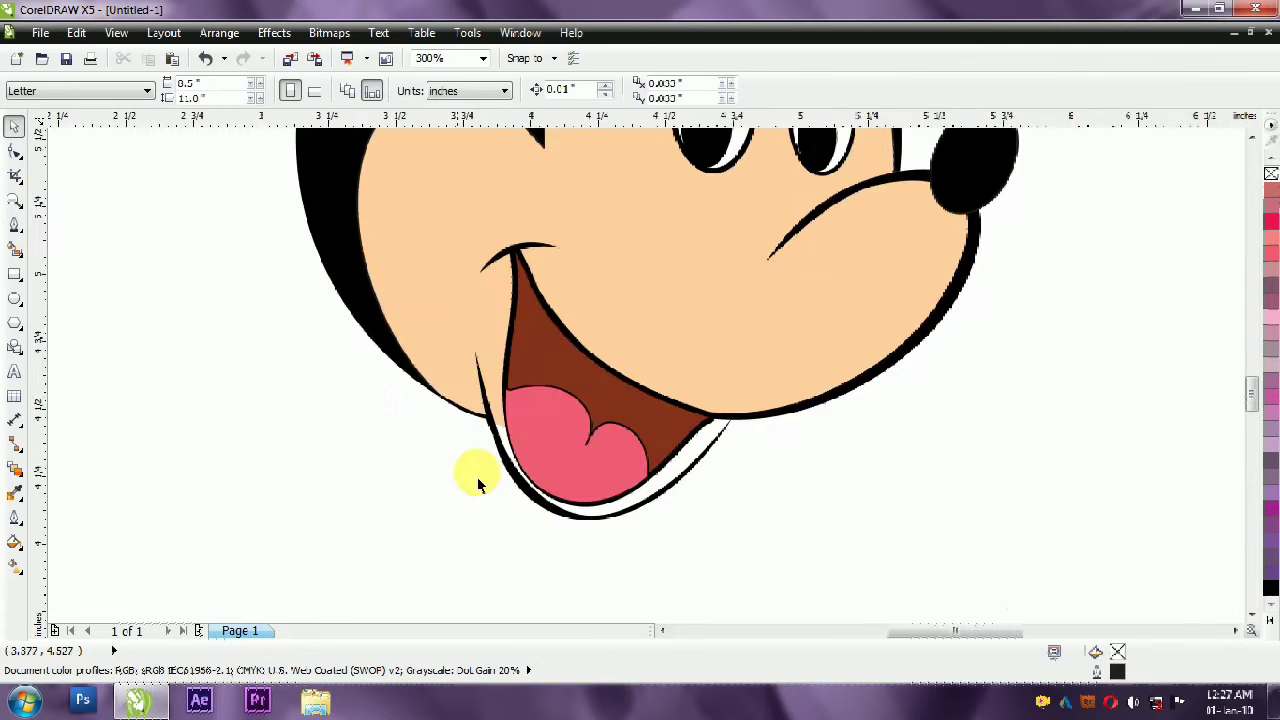
Delete an excess node from the jaw stroke's lower bend beneath the tongue.
{"action": "scroll", "coordinate": [557, 434], "scroll_direction": "up", "scroll_amount": 2}
{"action": "left_click", "coordinate": [562, 362]}
{"action": "scroll", "coordinate": [551, 486], "scroll_direction": "down", "scroll_amount": 2}
{"action": "scroll", "coordinate": [460, 306], "scroll_direction": "up", "scroll_amount": 2}
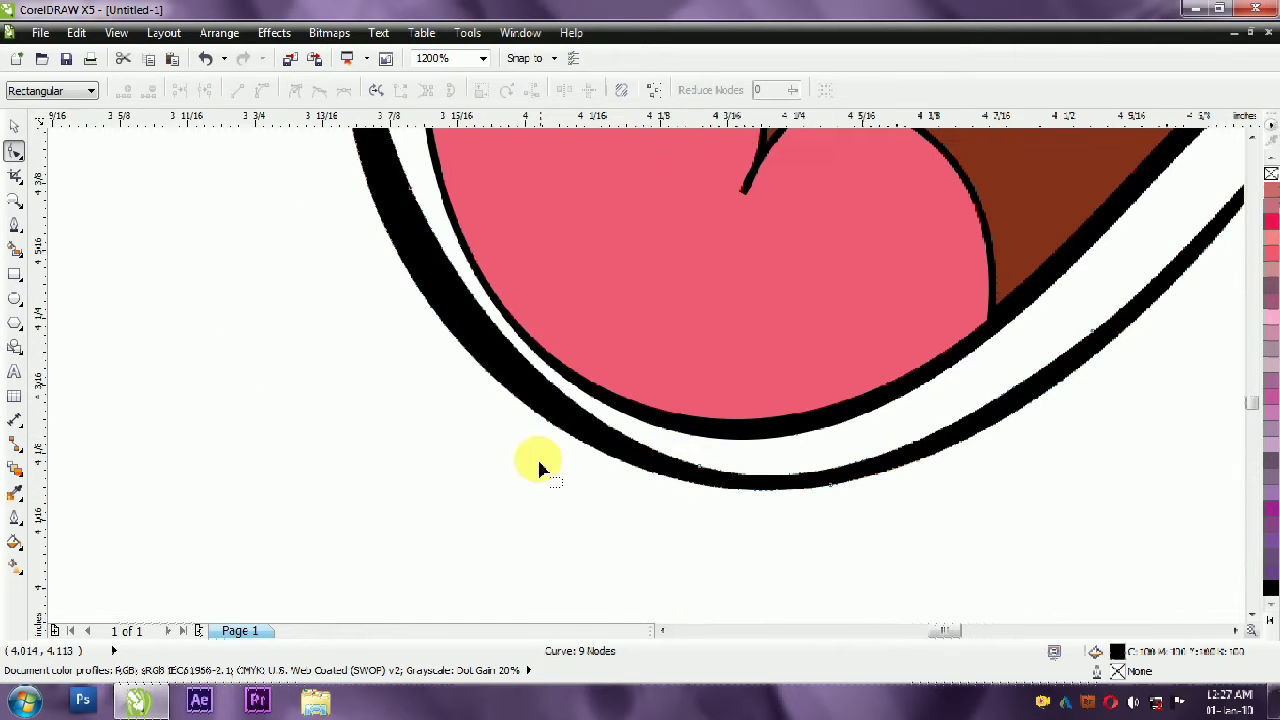
{"action": "key", "text": "Delete"}
{"action": "scroll", "coordinate": [411, 235], "scroll_direction": "down", "scroll_amount": 2}
{"action": "scroll", "coordinate": [411, 206], "scroll_direction": "up", "scroll_amount": 2}
Adjust the remaining nodes on the jaw stroke to make its bend beside the tongue thinner and smoother.
{"action": "left_click_drag", "start_coordinate": [416, 275], "coordinate": [412, 288]}
{"action": "scroll", "coordinate": [465, 392], "scroll_direction": "down", "scroll_amount": 1}
{"action": "scroll", "coordinate": [395, 300], "scroll_direction": "up", "scroll_amount": 2}
{"action": "scroll", "coordinate": [476, 325], "scroll_direction": "down", "scroll_amount": 2}
{"action": "left_click_drag", "start_coordinate": [423, 371], "coordinate": [455, 420]}
{"action": "key", "text": "space"}
{"action": "scroll", "coordinate": [395, 480], "scroll_direction": "down", "scroll_amount": 2}
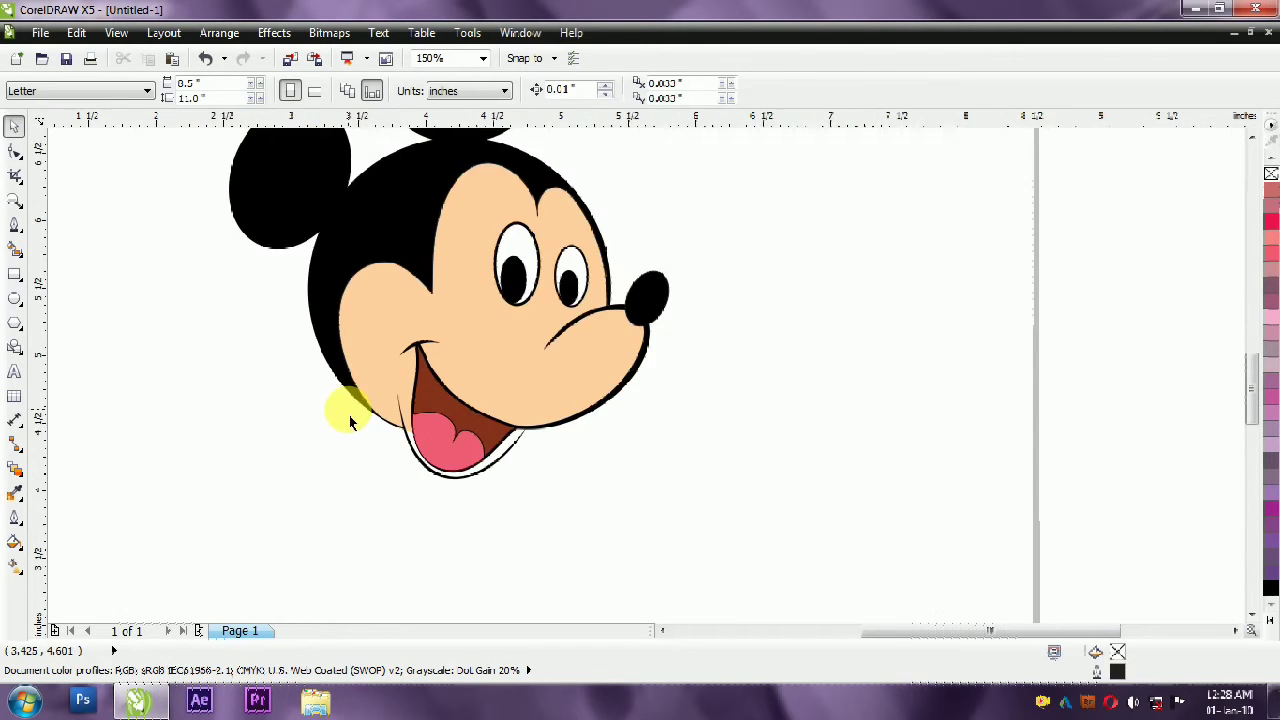
Select the mouth and tongue together and shrink them slightly towards the smile corner.
{"action": "scroll", "coordinate": [350, 422], "scroll_direction": "up", "scroll_amount": 1}
{"action": "left_click", "coordinate": [420, 357]}
{"action": "left_click", "coordinate": [394, 523], "text": "shift"}
{"action": "left_click_drag", "start_coordinate": [492, 445], "coordinate": [503, 445]}
{"action": "mouse_move", "coordinate": [602, 512]}
{"action": "left_mouse_down"}
{"action": "mouse_move", "coordinate": [617, 531]}
{"action": "mouse_move", "coordinate": [600, 517]}
{"action": "left_mouse_up"}
{"action": "left_click", "coordinate": [528, 620]}
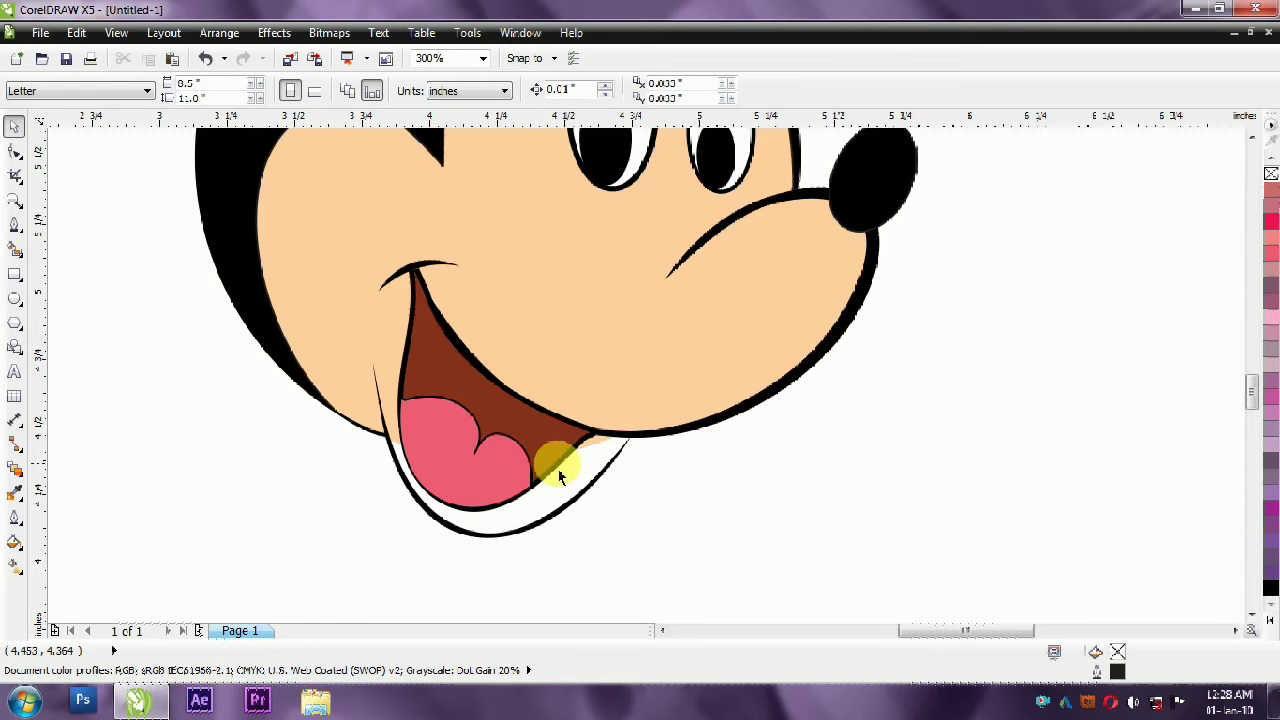
Enlarge the mouth and tongue together so the mouth's lower corner reaches the muzzle line.
{"action": "left_click", "coordinate": [506, 491]}
{"action": "left_click", "coordinate": [514, 491], "text": "shift"}
{"action": "left_click_drag", "start_coordinate": [600, 513], "coordinate": [628, 537]}
{"action": "left_click", "coordinate": [477, 535]}
{"action": "left_click", "coordinate": [465, 540]}
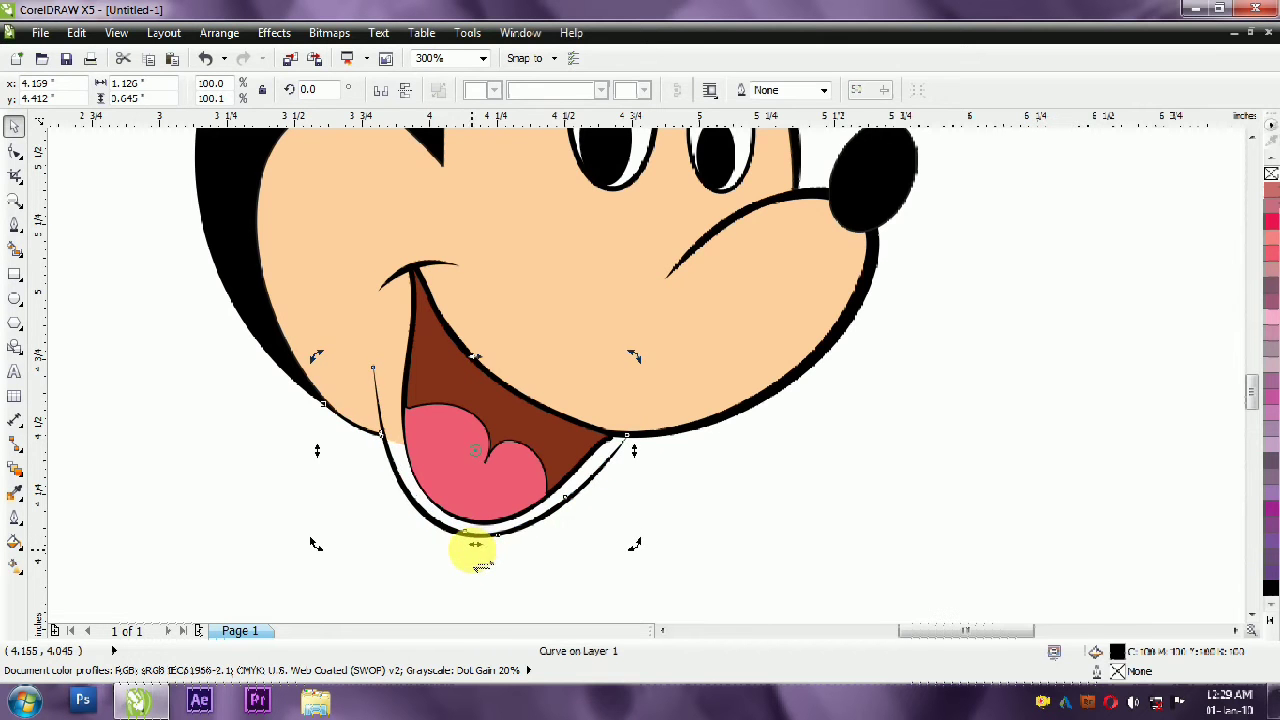
{"action": "left_click", "coordinate": [481, 565]}
Shift the tongue slightly towards the muzzle and align its upper cheek-side node with the mouth's inner edge.
{"action": "scroll", "coordinate": [491, 577], "scroll_direction": "up", "scroll_amount": 2}
{"action": "left_click", "coordinate": [575, 425]}
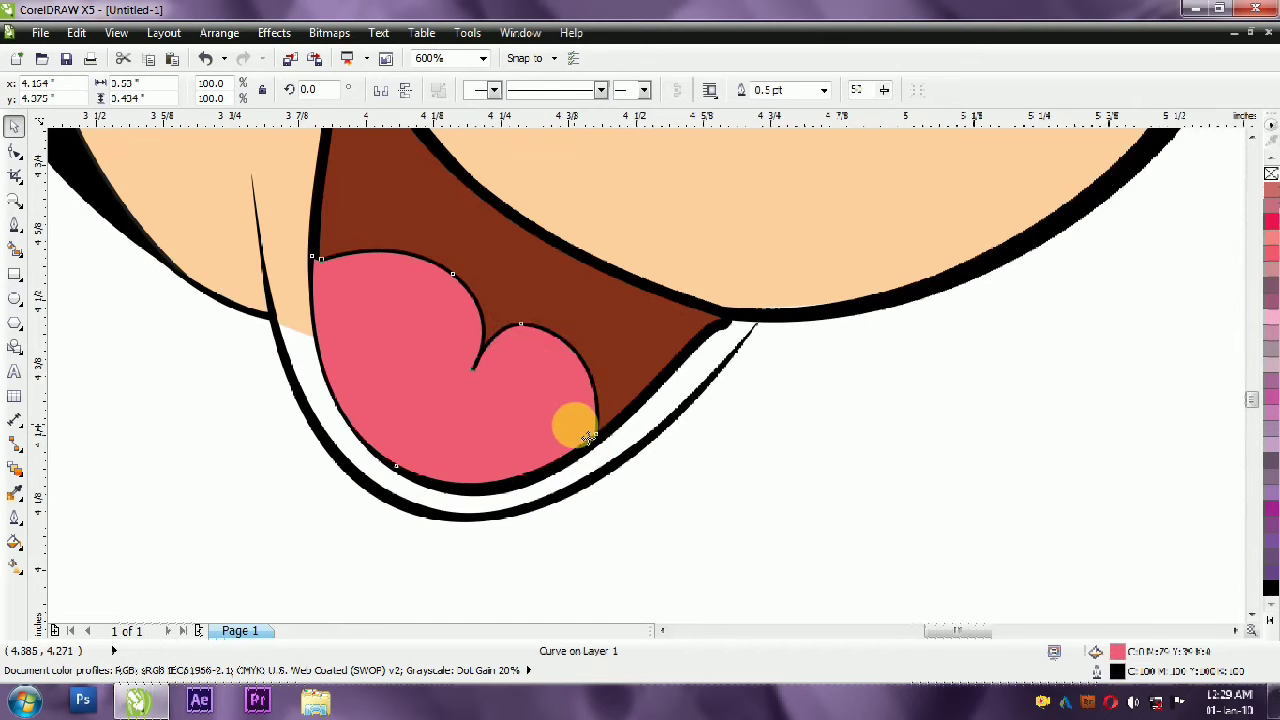
{"action": "left_click", "coordinate": [15, 150]}
{"action": "left_click", "coordinate": [328, 292]}
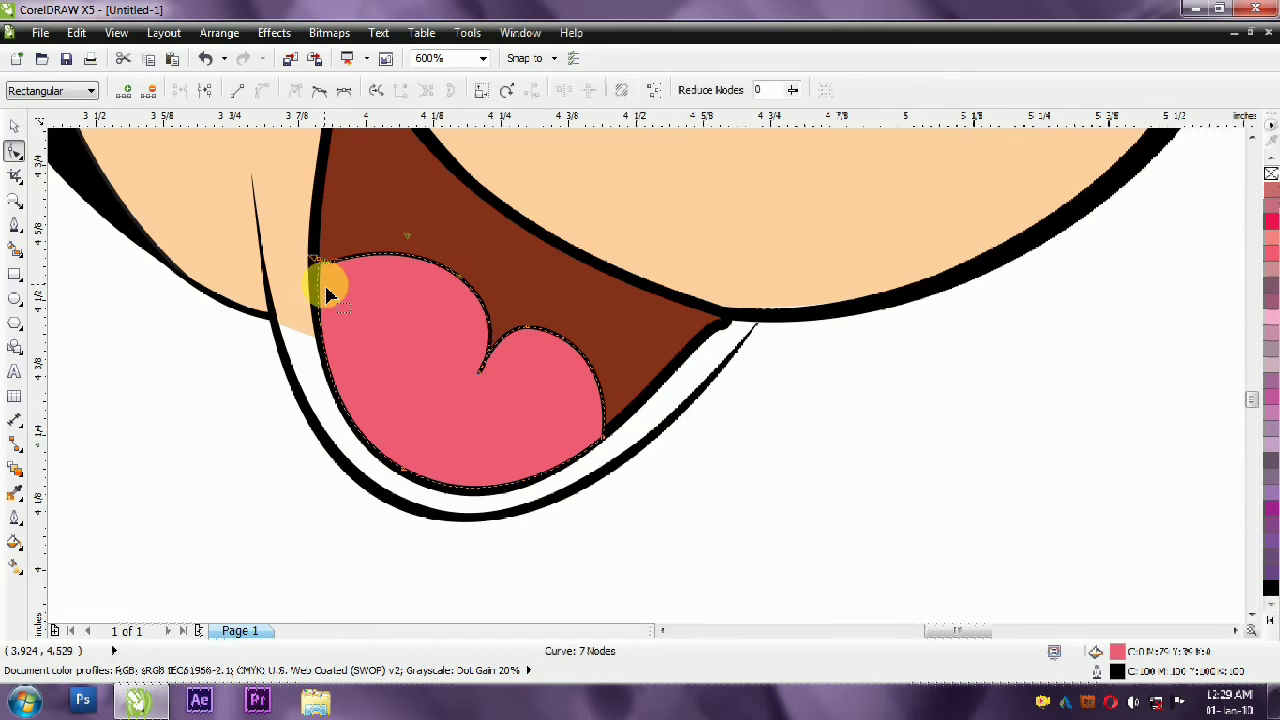
{"action": "key", "text": "space"}
{"action": "left_click", "coordinate": [670, 515]}
Place the tongue inside the brown mouth shape as a PowerClip.
{"action": "left_click", "coordinate": [573, 400]}
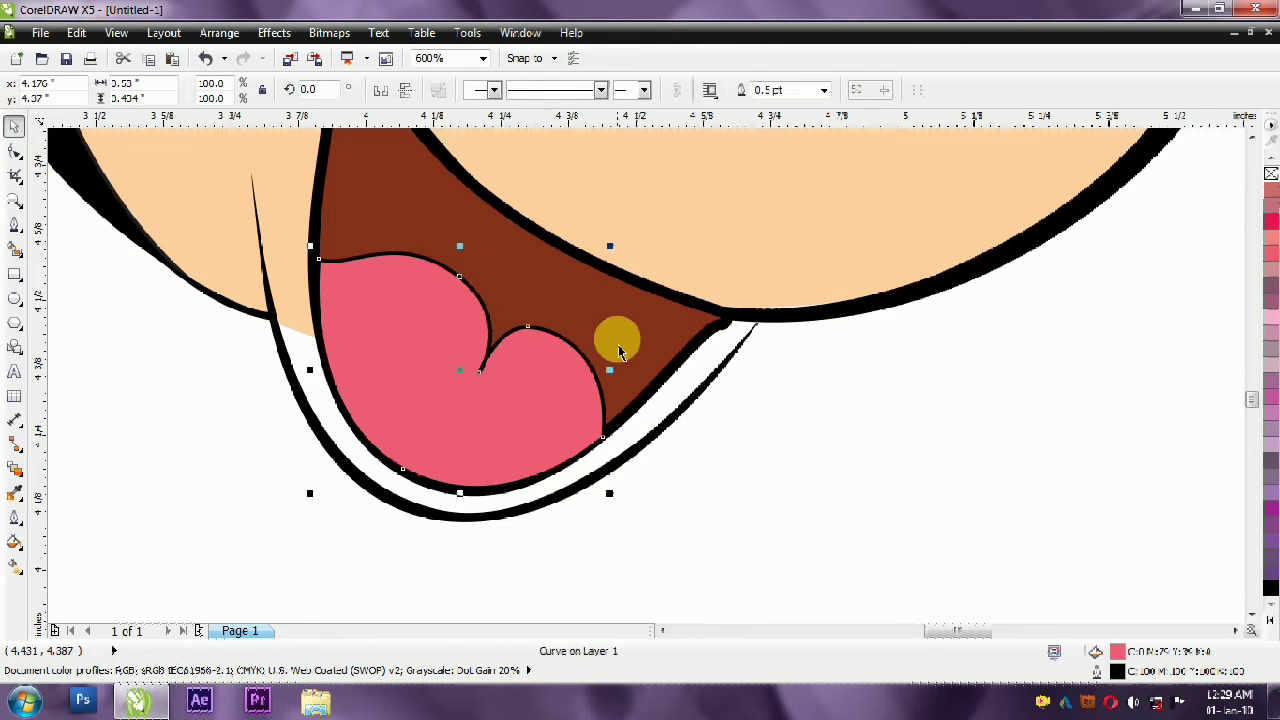
{"action": "key", "text": "alt+c"}
{"action": "key", "text": "w"}
{"action": "key", "text": "p"}
{"action": "left_click", "coordinate": [620, 352]}
Edit the mouth's PowerClip contents and reposition the tongue in the lower part of the mouth.
{"action": "left_click", "coordinate": [610, 358], "text": "ctrl"}
{"action": "left_click_drag", "start_coordinate": [571, 331], "coordinate": [512, 468]}
{"action": "left_click", "coordinate": [711, 506], "text": "ctrl"}
{"action": "left_click", "coordinate": [711, 506]}
{"action": "scroll", "coordinate": [551, 478], "scroll_direction": "down", "scroll_amount": 1}
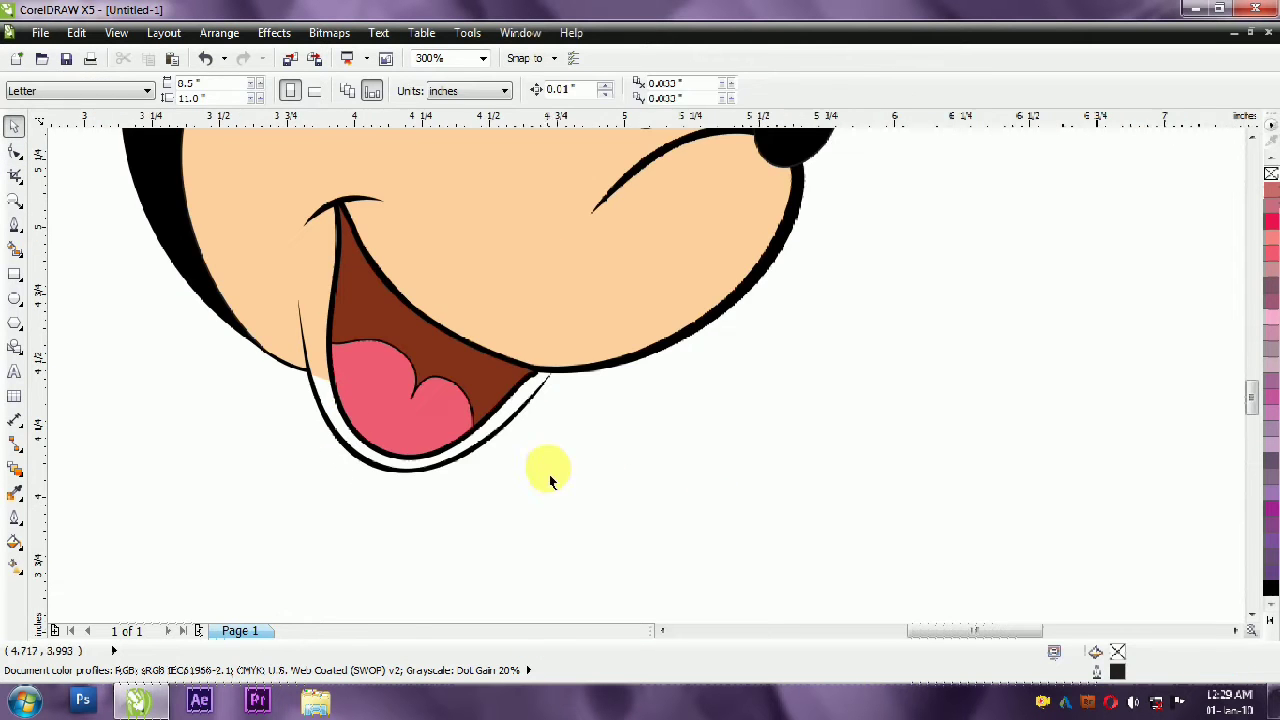
Adjust the jaw stroke so it hangs lower and wider below the mouth, and undo the last adjustment.
{"action": "left_click", "coordinate": [535, 376]}
{"action": "scroll", "coordinate": [535, 376], "scroll_direction": "up", "scroll_amount": 1}
{"action": "scroll", "coordinate": [489, 480], "scroll_direction": "down", "scroll_amount": 1}
{"action": "mouse_move", "coordinate": [300, 509]}
{"action": "left_mouse_down"}
{"action": "mouse_move", "coordinate": [337, 478]}
{"action": "mouse_move", "coordinate": [315, 516]}
{"action": "left_mouse_up"}
{"action": "left_click_drag", "start_coordinate": [340, 285], "coordinate": [324, 284]}
{"action": "left_click_drag", "start_coordinate": [498, 369], "coordinate": [514, 386]}
{"action": "key", "text": "ctrl+z"}
{"action": "left_click", "coordinate": [488, 411]}
{"action": "left_click", "coordinate": [277, 391]}
Draw a closed shape with the Pen tool that follows the jaw stroke and passes above the mouth over the cheek.
{"action": "left_click", "coordinate": [14, 226]}
{"action": "left_click", "coordinate": [286, 375]}
{"action": "left_click", "coordinate": [281, 403]}
{"action": "left_click_drag", "start_coordinate": [339, 508], "coordinate": [383, 528]}
{"action": "left_click_drag", "start_coordinate": [461, 488], "coordinate": [488, 463]}
{"action": "left_click", "coordinate": [543, 413]}
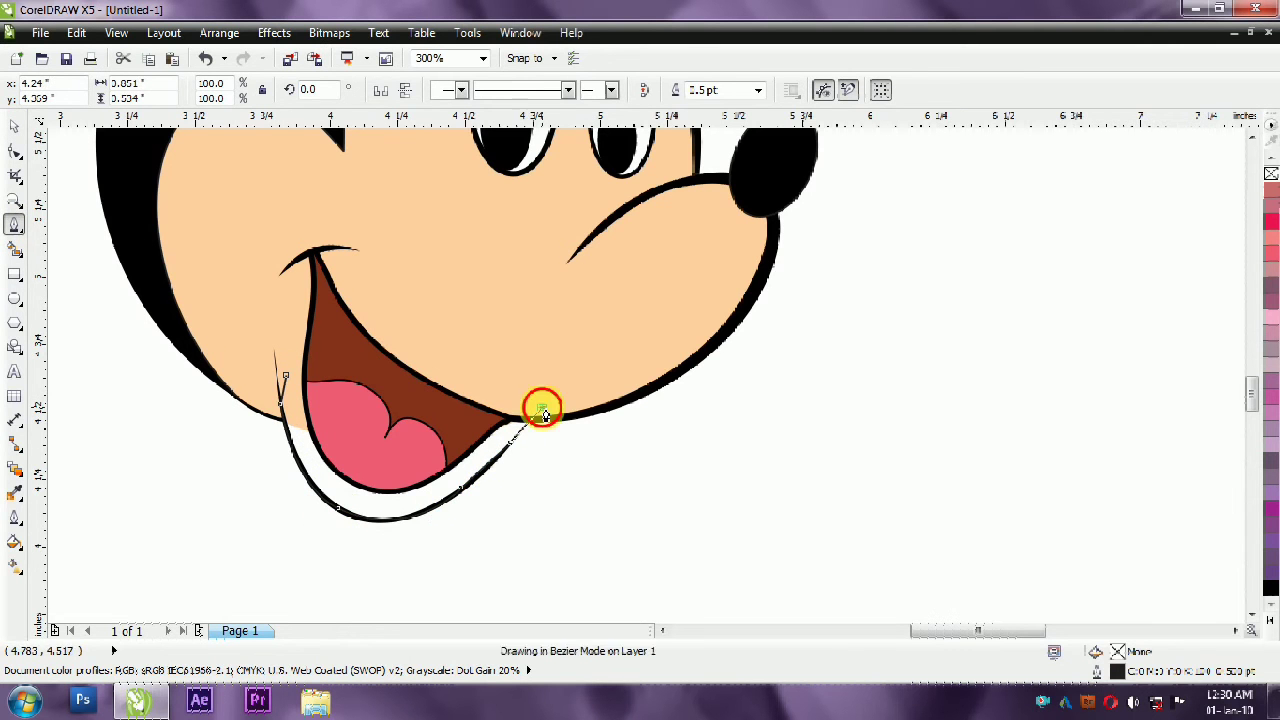
{"action": "left_click_drag", "start_coordinate": [343, 210], "coordinate": [350, 222]}
{"action": "left_click", "coordinate": [344, 214]}
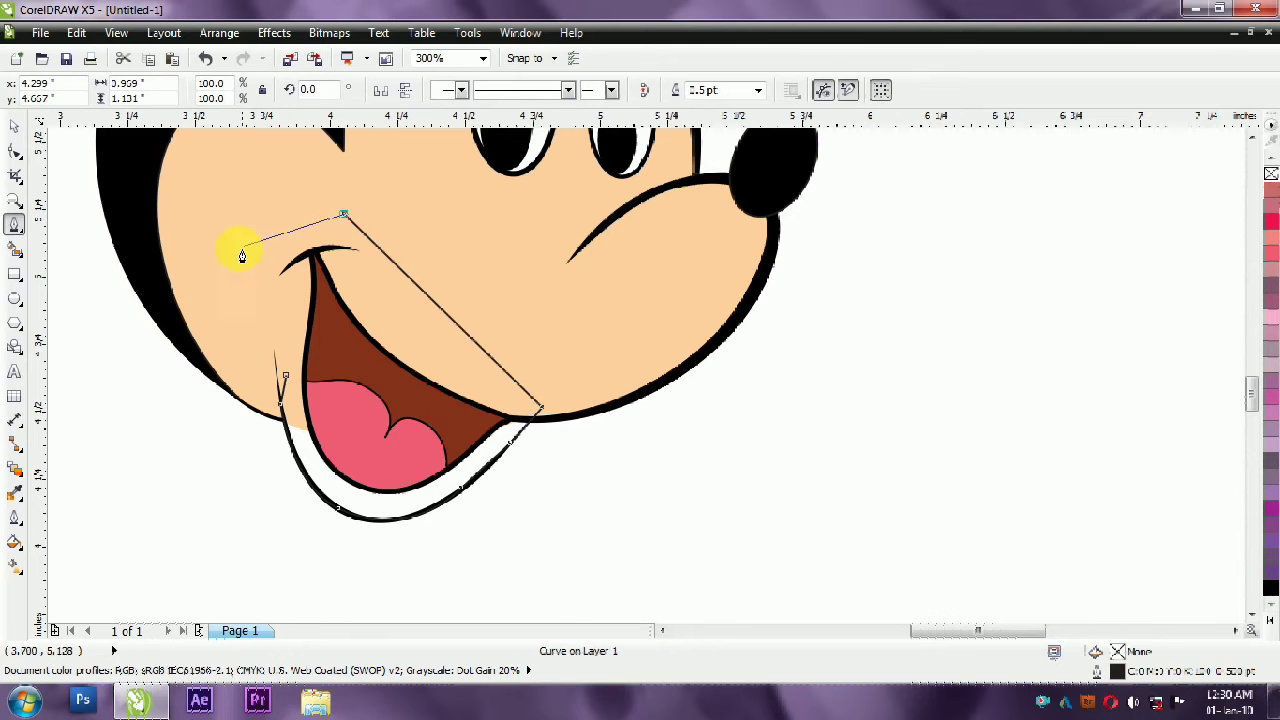
{"action": "left_click", "coordinate": [288, 379]}
Fill the jaw shape with the face's peach colour, remove its outline and place it behind the mouth and jaw stroke.
{"action": "key", "text": "space"}
{"action": "left_click", "coordinate": [143, 180]}
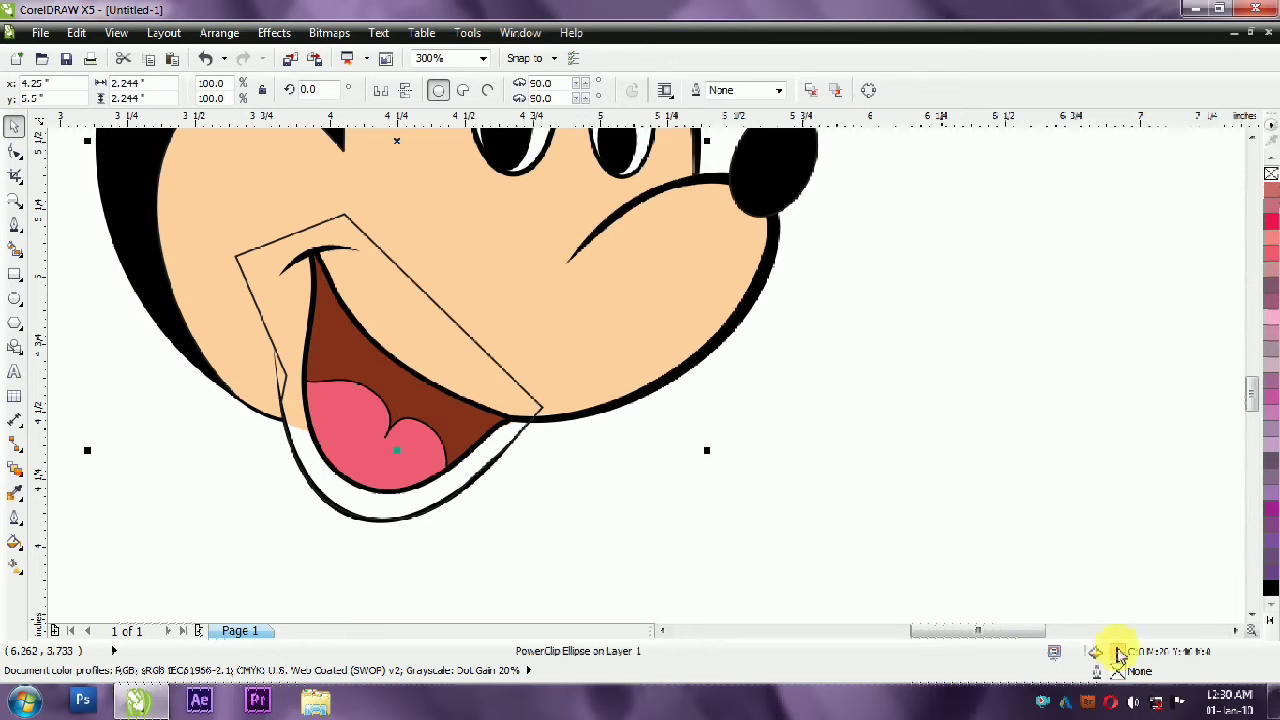
{"action": "left_click_drag", "start_coordinate": [1118, 653], "coordinate": [422, 433]}
{"action": "left_click", "coordinate": [417, 377]}
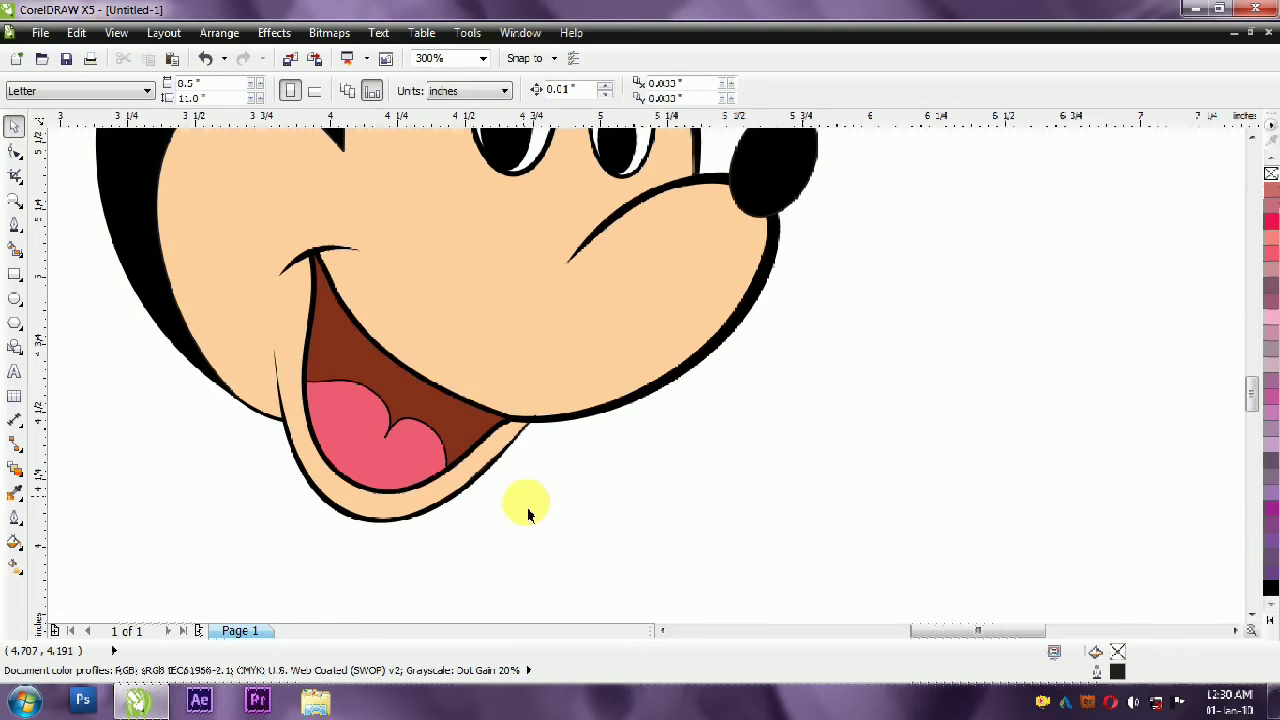
Stretch both eyes and their pupils downward together to about 126% of their height.
{"action": "scroll", "coordinate": [515, 515], "scroll_direction": "down", "scroll_amount": 3}
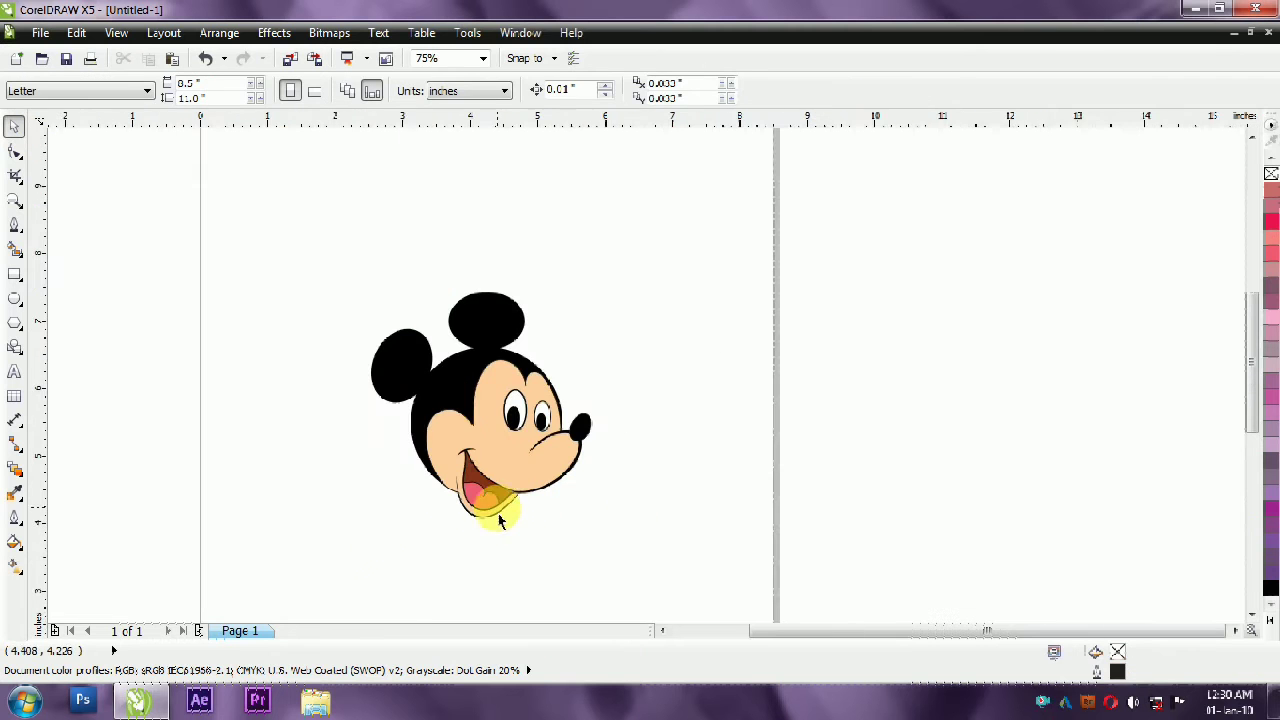
{"action": "scroll", "coordinate": [482, 427], "scroll_direction": "up", "scroll_amount": 3}
{"action": "left_click_drag", "start_coordinate": [832, 174], "coordinate": [540, 501]}
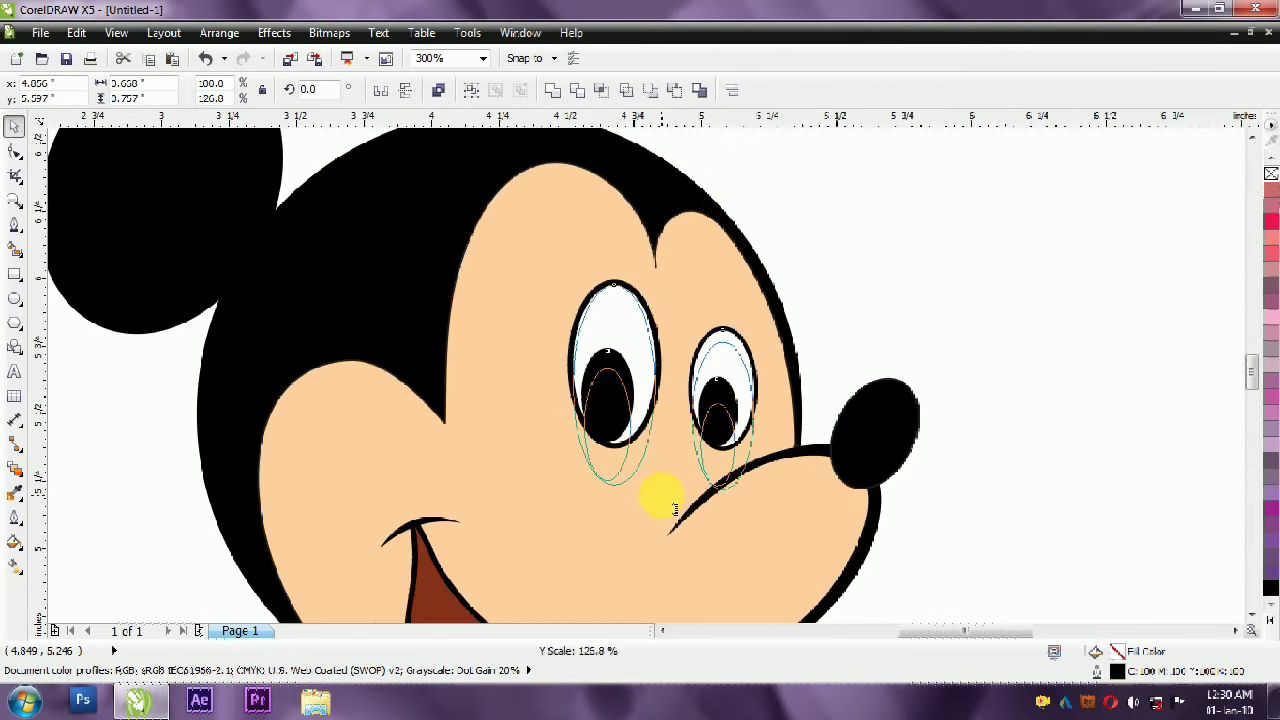
{"action": "left_click_drag", "start_coordinate": [663, 451], "coordinate": [664, 493]}
{"action": "scroll", "coordinate": [666, 405], "scroll_direction": "down", "scroll_amount": 1}
{"action": "left_click", "coordinate": [741, 376]}
{"action": "scroll", "coordinate": [715, 464], "scroll_direction": "up", "scroll_amount": 1}
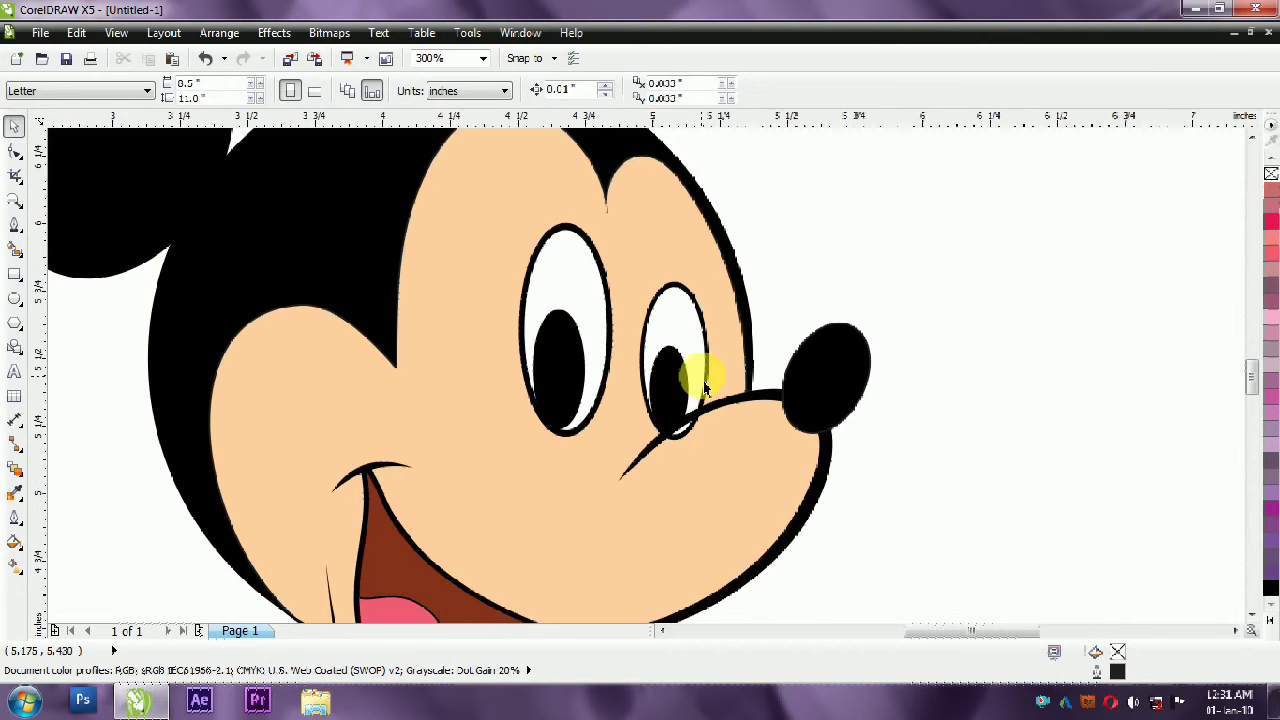
{"action": "left_click", "coordinate": [691, 373]}
{"action": "scroll", "coordinate": [706, 480], "scroll_direction": "up", "scroll_amount": 1}
Draw a closed Pen shape along the muzzle line that covers the lower tip of the smaller eye.
{"action": "left_click", "coordinate": [12, 226]}
{"action": "left_click", "coordinate": [593, 405]}
{"action": "left_click_drag", "start_coordinate": [709, 328], "coordinate": [750, 325]}
{"action": "left_click", "coordinate": [716, 403]}
{"action": "left_click", "coordinate": [674, 434]}
{"action": "left_click", "coordinate": [593, 404]}
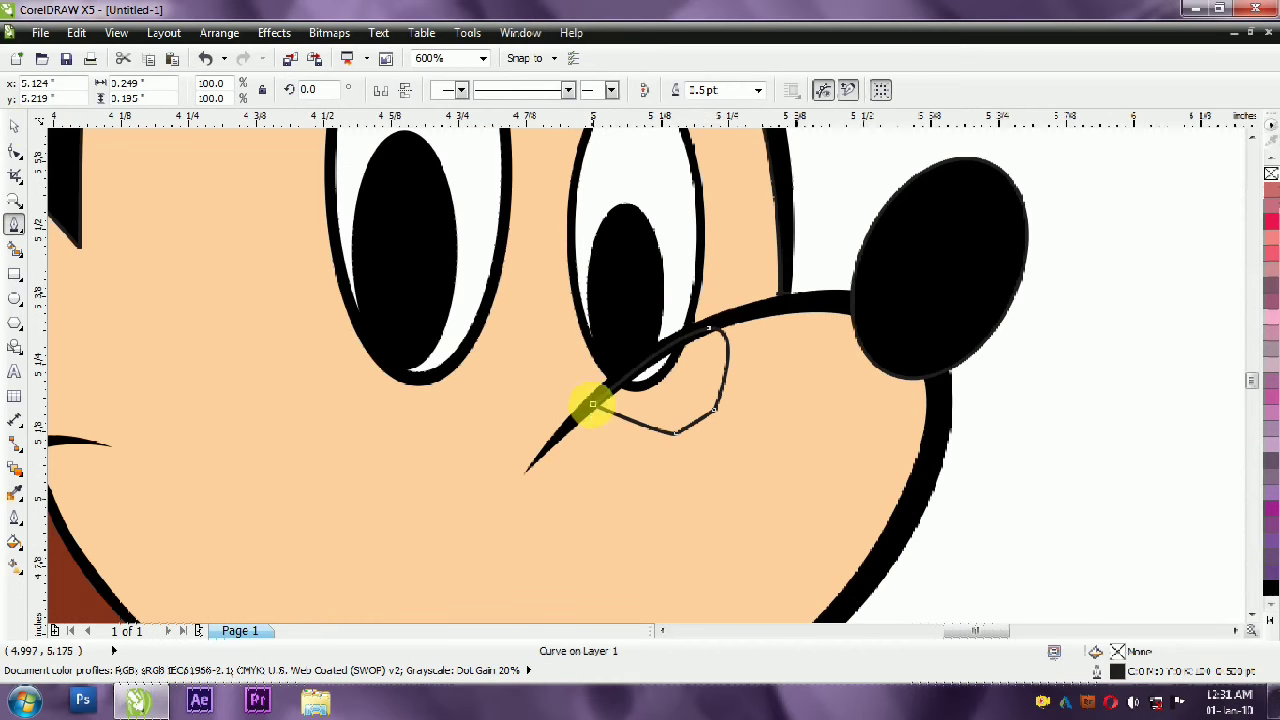
Cut the drawn shape out of the smaller eye with Back Minus Front so the eye ends at the muzzle line.
{"action": "left_click", "coordinate": [14, 127]}
{"action": "left_click", "coordinate": [688, 184], "text": "shift"}
{"action": "left_click", "coordinate": [679, 92]}
{"action": "left_click", "coordinate": [853, 171]}
{"action": "scroll", "coordinate": [738, 380], "scroll_direction": "down", "scroll_amount": 1}
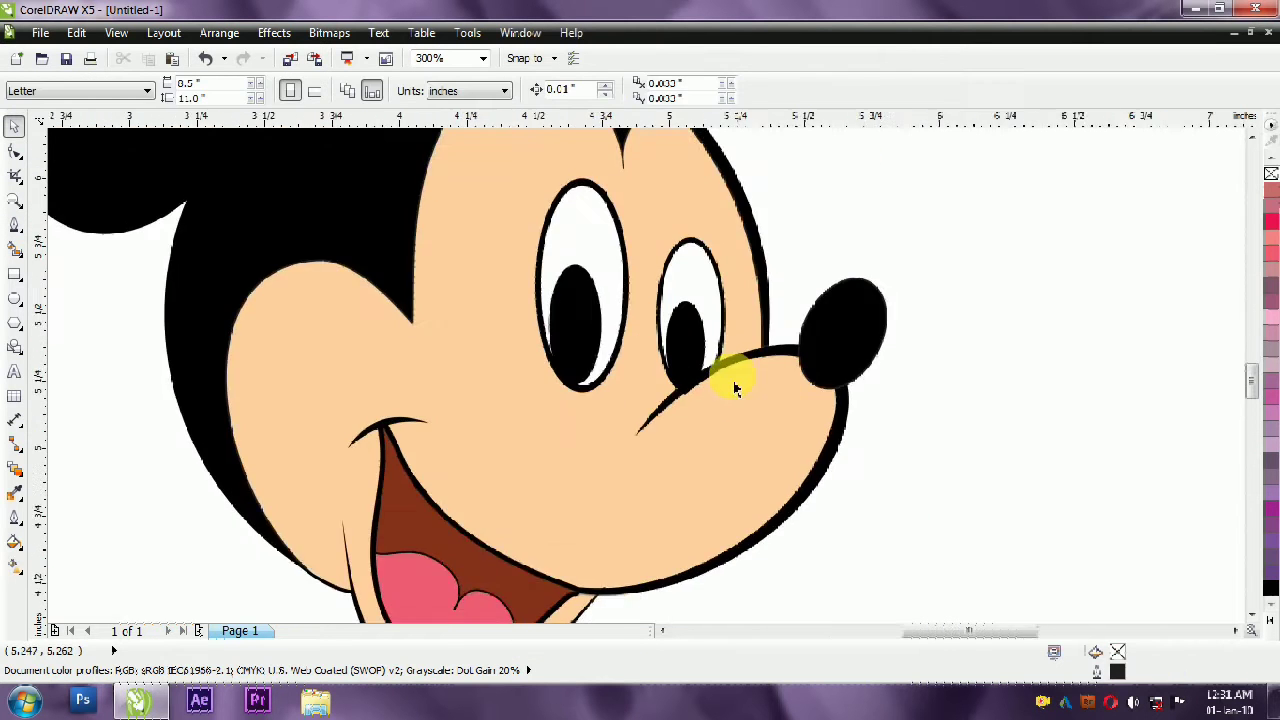
Nudge the smaller eye and its pupil slightly upward, and select the whole head drawing.
{"action": "scroll", "coordinate": [712, 325], "scroll_direction": "up", "scroll_amount": 1}
{"action": "left_click", "coordinate": [672, 322]}
{"action": "left_click", "coordinate": [703, 252], "text": "shift"}
{"action": "left_click_drag", "start_coordinate": [700, 231], "coordinate": [699, 227]}
{"action": "left_click", "coordinate": [899, 146]}
{"action": "scroll", "coordinate": [830, 370], "scroll_direction": "down", "scroll_amount": 3}
{"action": "key", "text": "ctrl+a"}
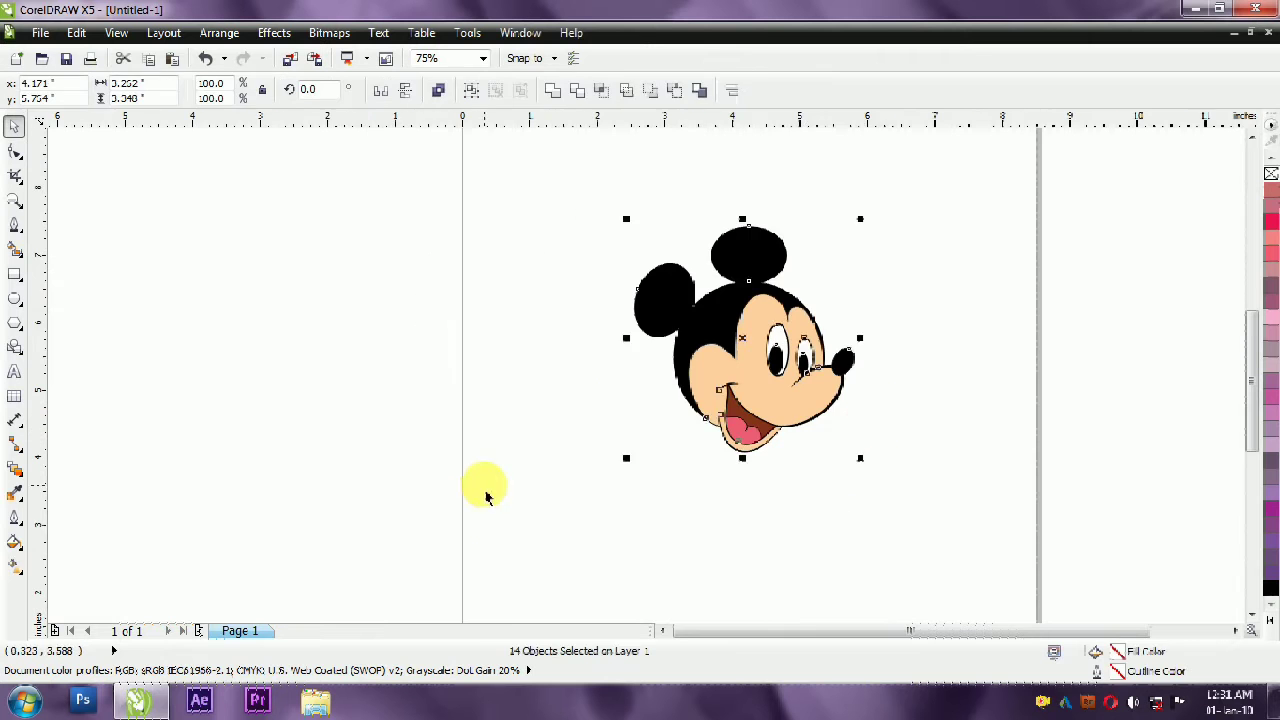
Start the body outline with the Pen tool under the muzzle, curving down the back, flaring at the hip and running along the hem.
{"action": "left_click", "coordinate": [20, 224]}
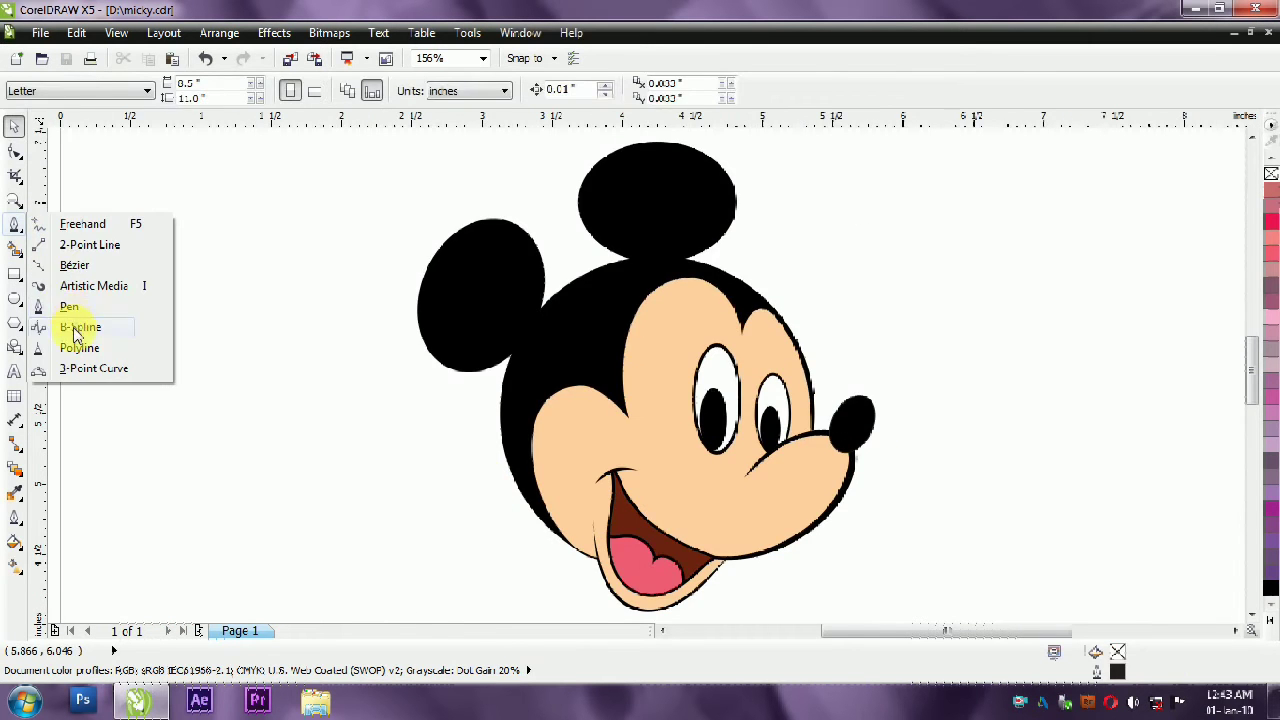
{"action": "left_click", "coordinate": [75, 333]}
{"action": "scroll", "coordinate": [528, 471], "scroll_direction": "down", "scroll_amount": 2}
{"action": "scroll", "coordinate": [700, 423], "scroll_direction": "up", "scroll_amount": 3}
{"action": "left_click", "coordinate": [744, 409]}
{"action": "scroll", "coordinate": [1055, 556], "scroll_direction": "down", "scroll_amount": 1}
{"action": "mouse_move", "coordinate": [948, 545]}
{"action": "left_mouse_down"}
{"action": "mouse_move", "coordinate": [997, 622]}
{"action": "mouse_move", "coordinate": [1026, 596]}
{"action": "mouse_move", "coordinate": [1004, 602]}
{"action": "left_mouse_up"}
{"action": "left_click", "coordinate": [1251, 614]}
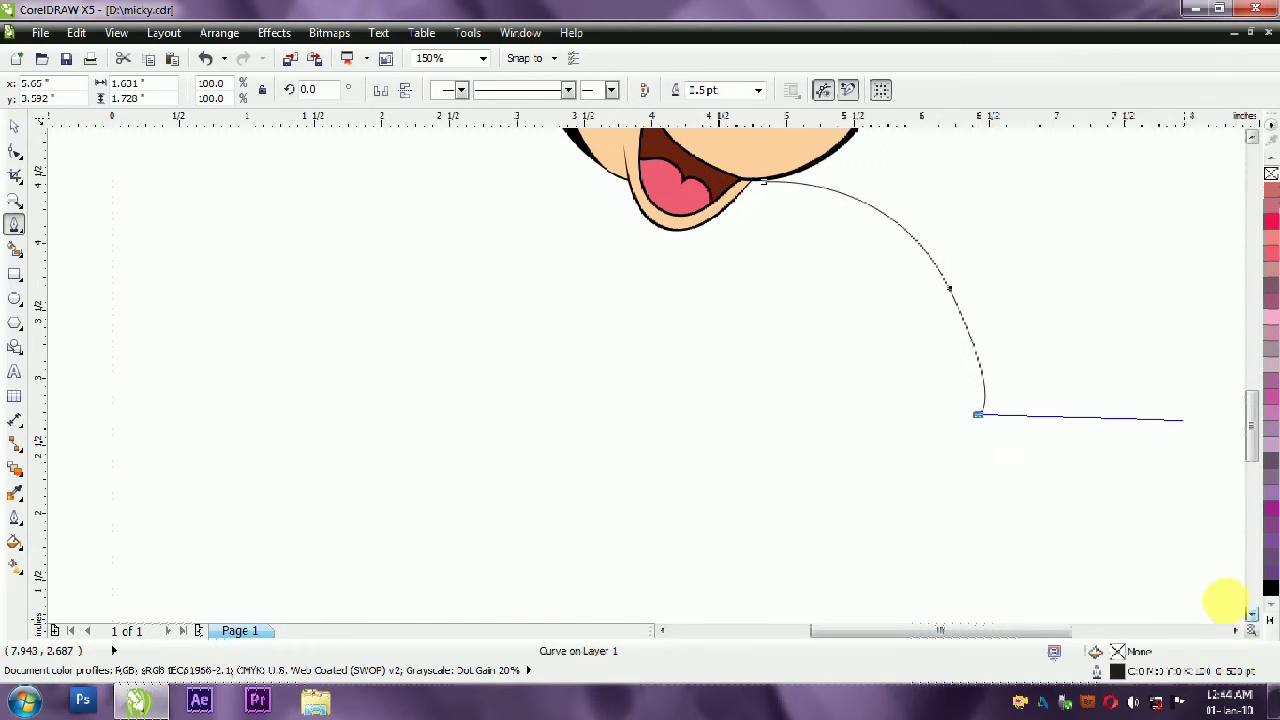
{"action": "left_click", "coordinate": [1032, 505]}
{"action": "left_click_drag", "start_coordinate": [928, 551], "coordinate": [890, 558]}
{"action": "left_click", "coordinate": [763, 557]}
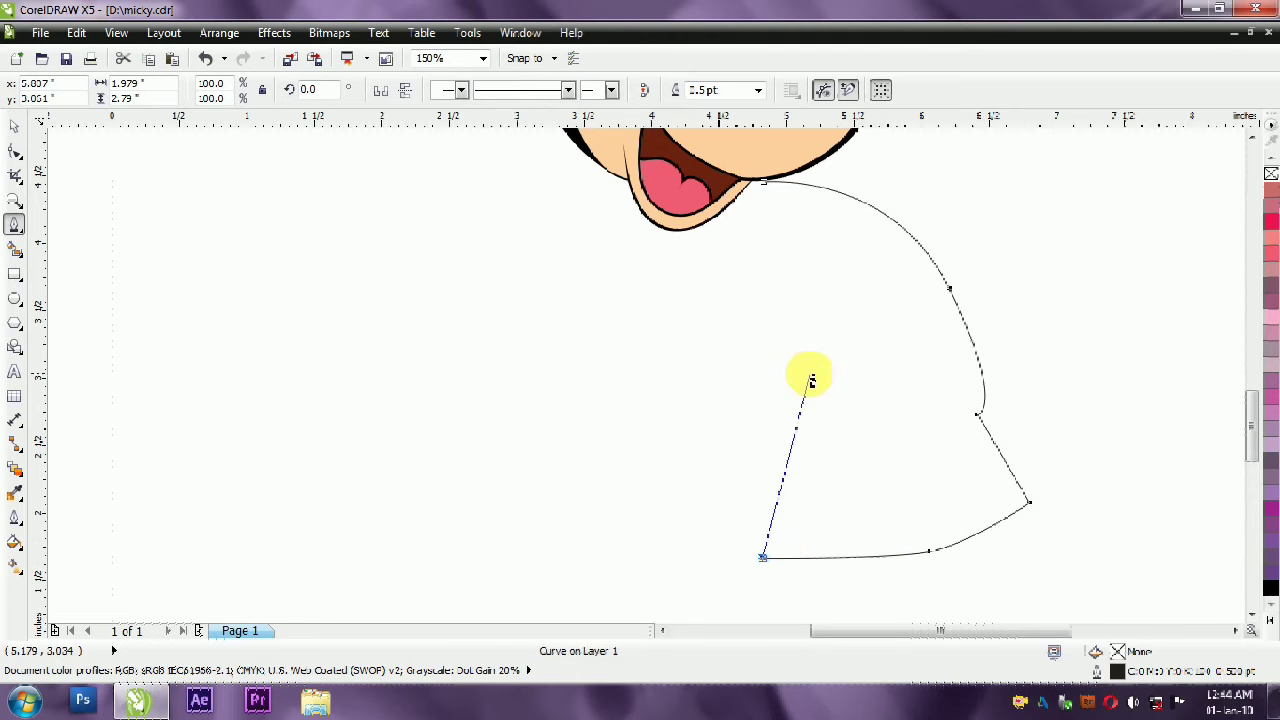
Continue the body outline up the front and around the bent arm, and close it behind the jaw.
{"action": "left_click_drag", "start_coordinate": [724, 244], "coordinate": [613, 165]}
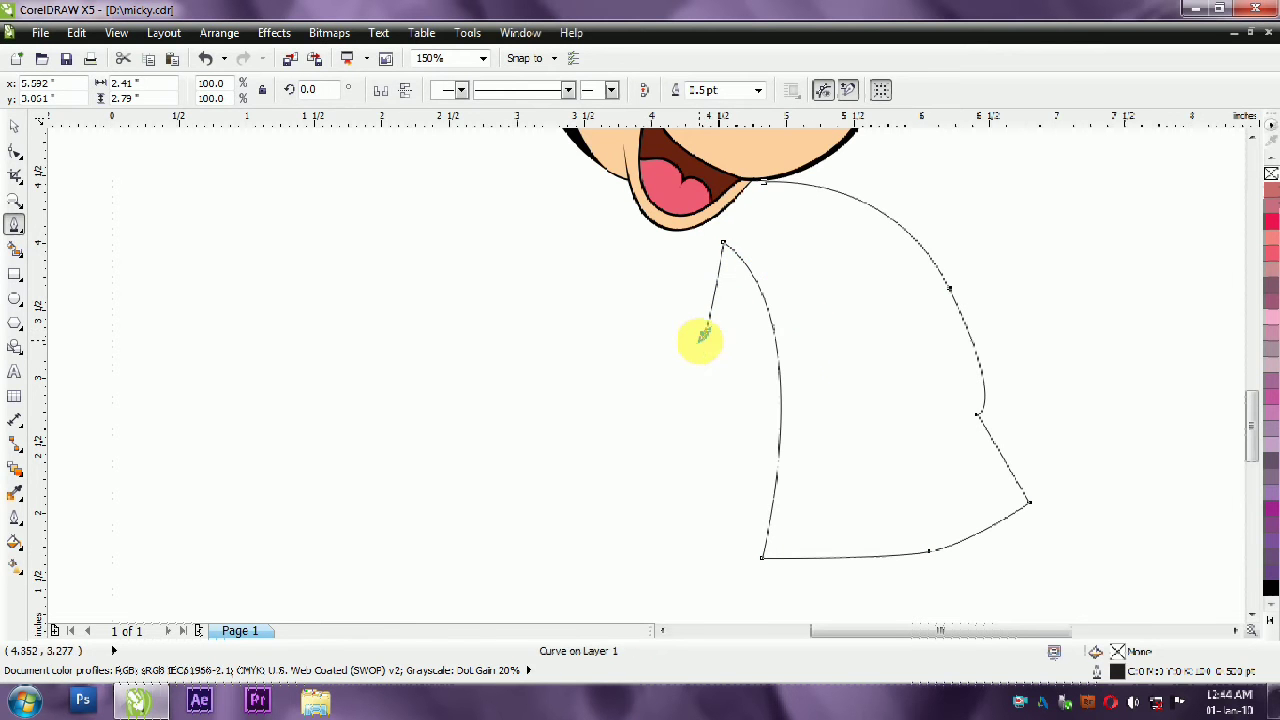
{"action": "left_click", "coordinate": [772, 356]}
{"action": "left_click", "coordinate": [772, 408]}
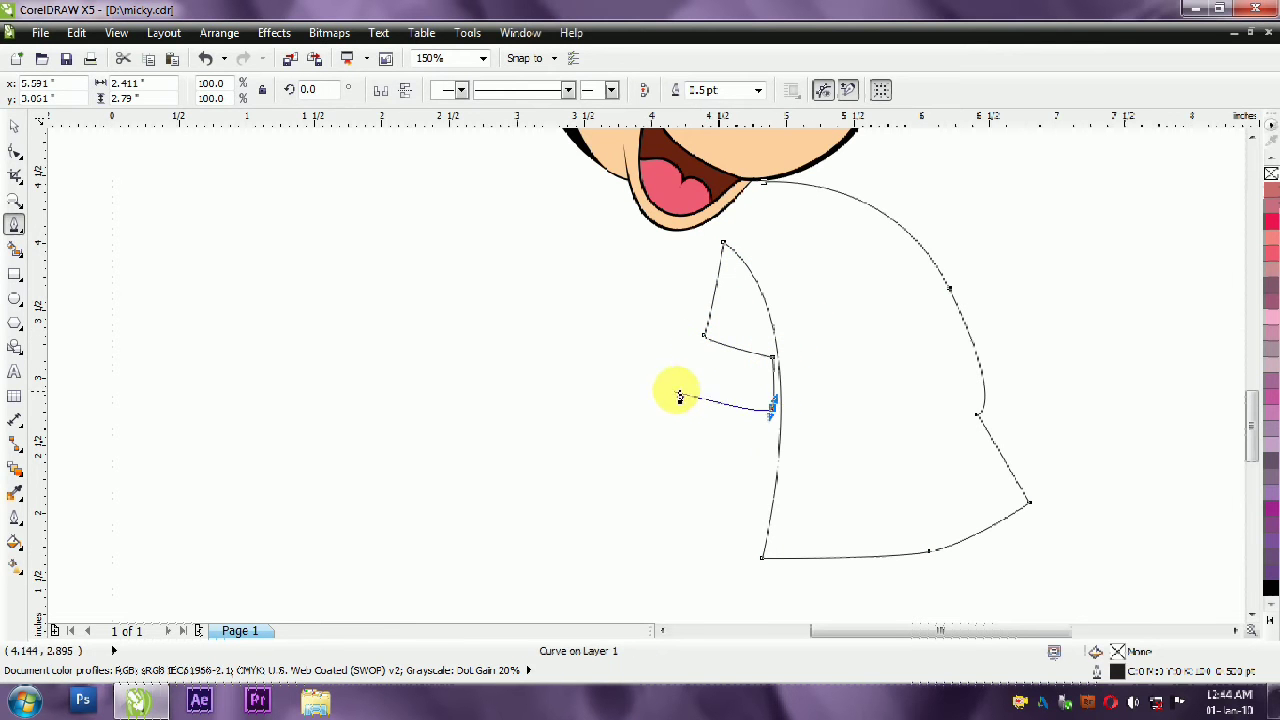
{"action": "left_click_drag", "start_coordinate": [636, 346], "coordinate": [657, 305]}
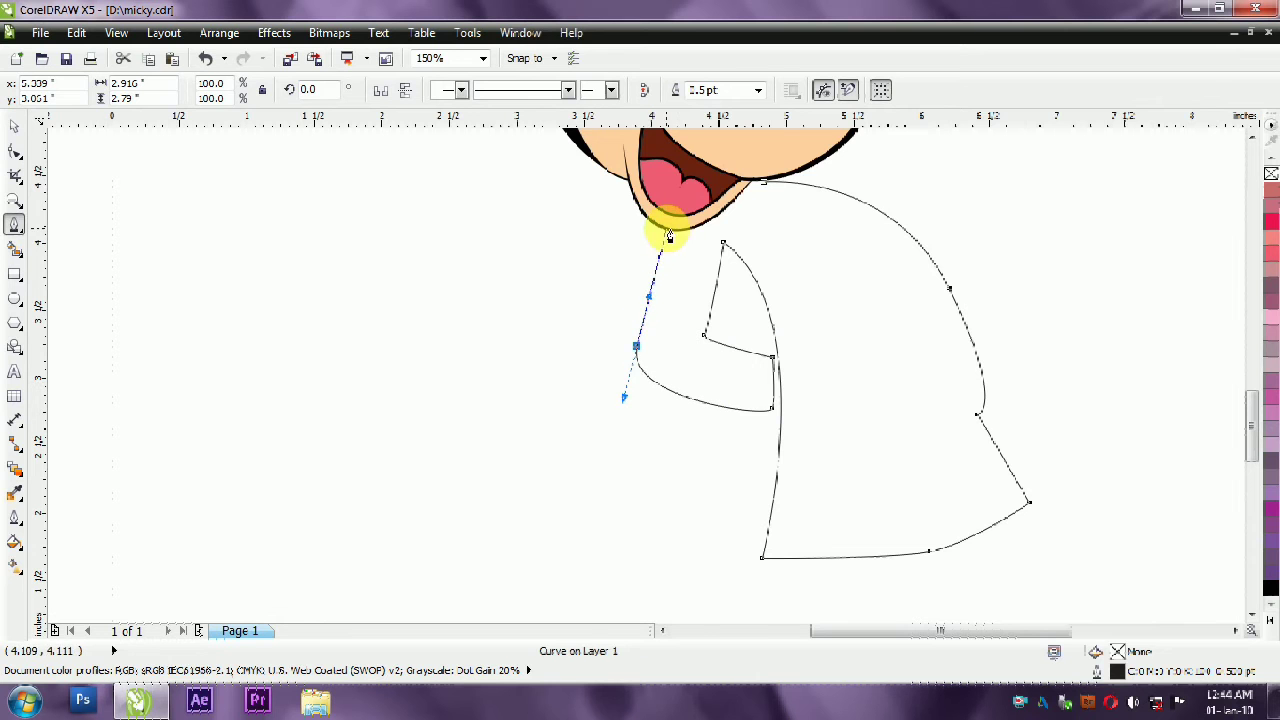
{"action": "left_click", "coordinate": [15, 124]}
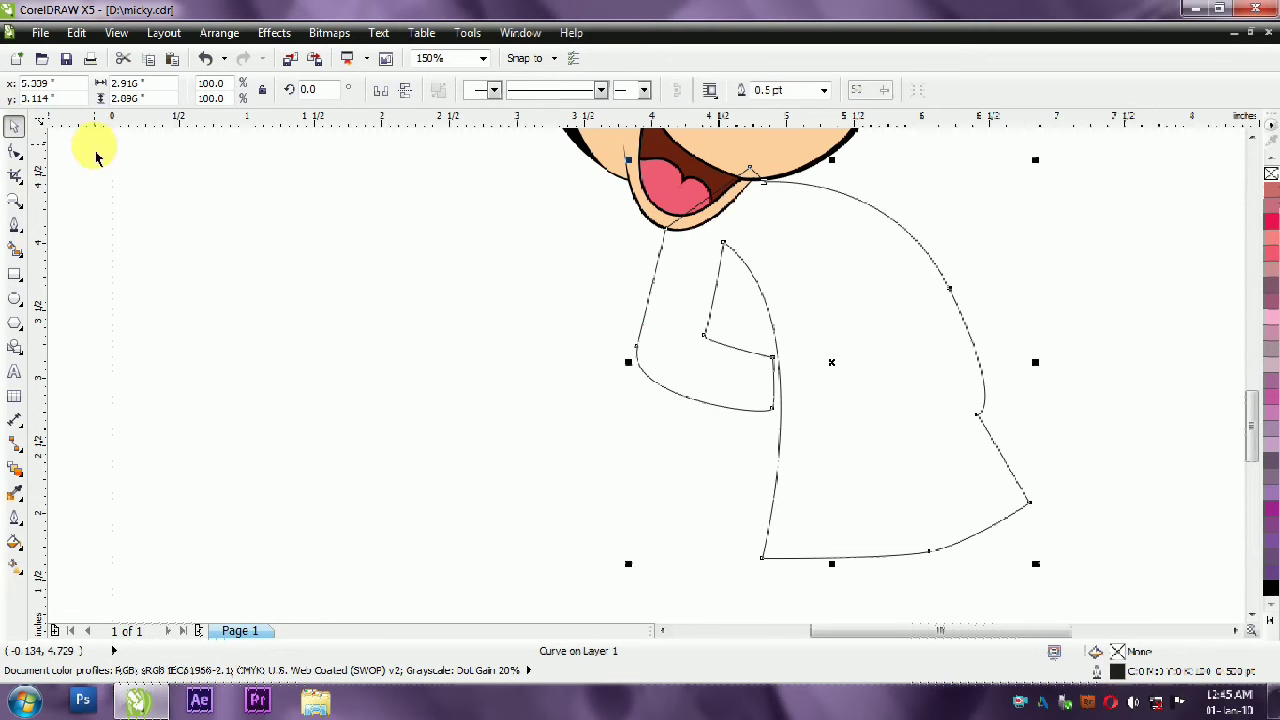
Replace the node on the back with one pulled slightly outward, and make the hip node a cusp with a straight edge below.
{"action": "left_click", "coordinate": [15, 150]}
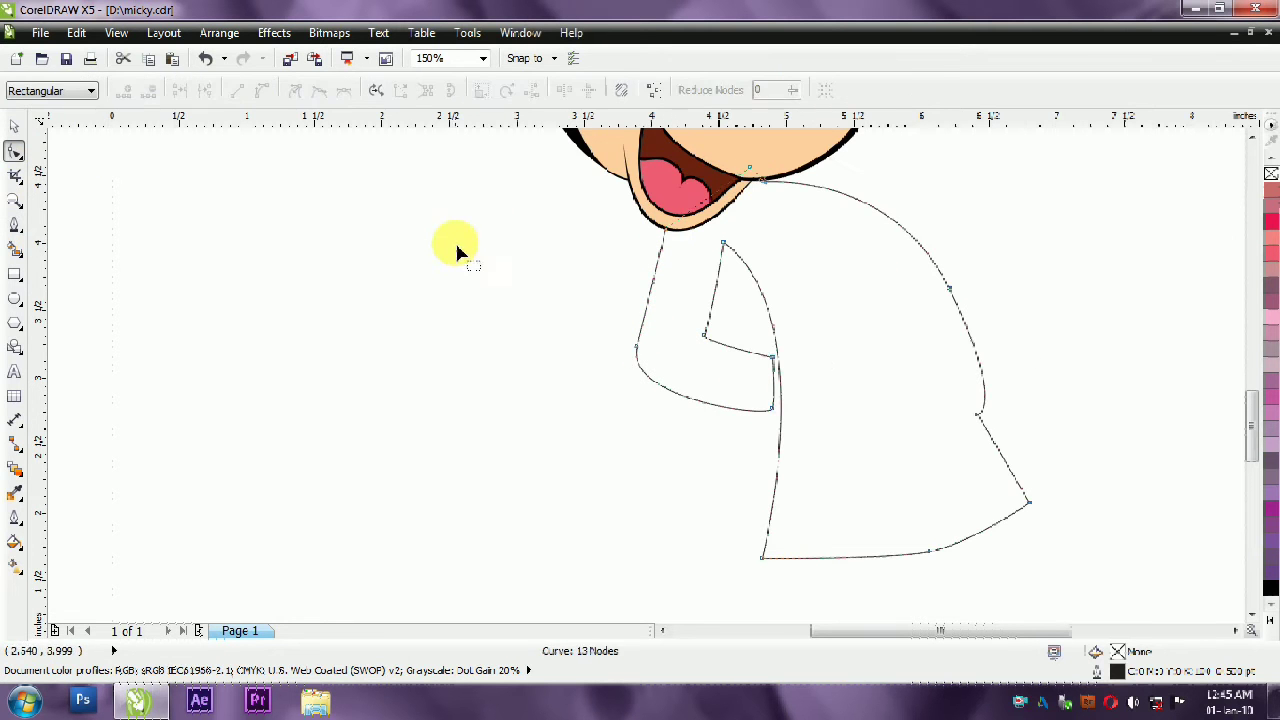
{"action": "key", "text": "Delete"}
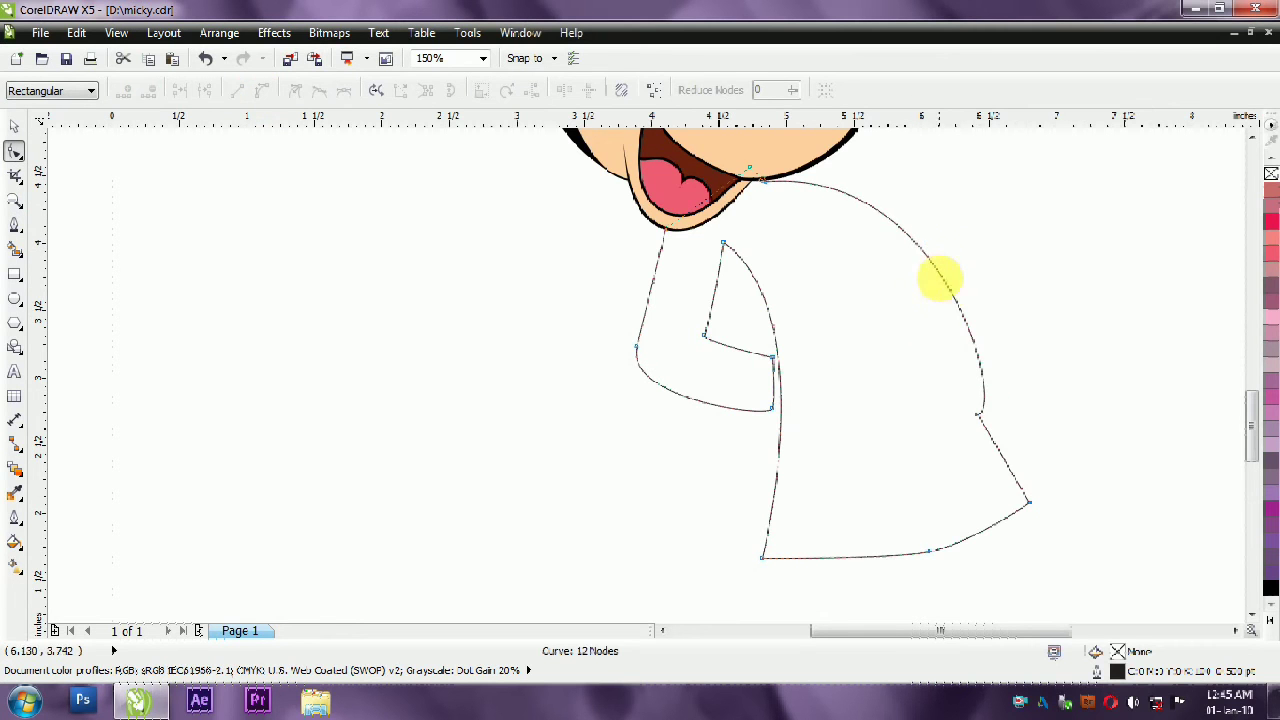
{"action": "double_click", "coordinate": [935, 269]}
{"action": "left_click_drag", "start_coordinate": [932, 265], "coordinate": [951, 258]}
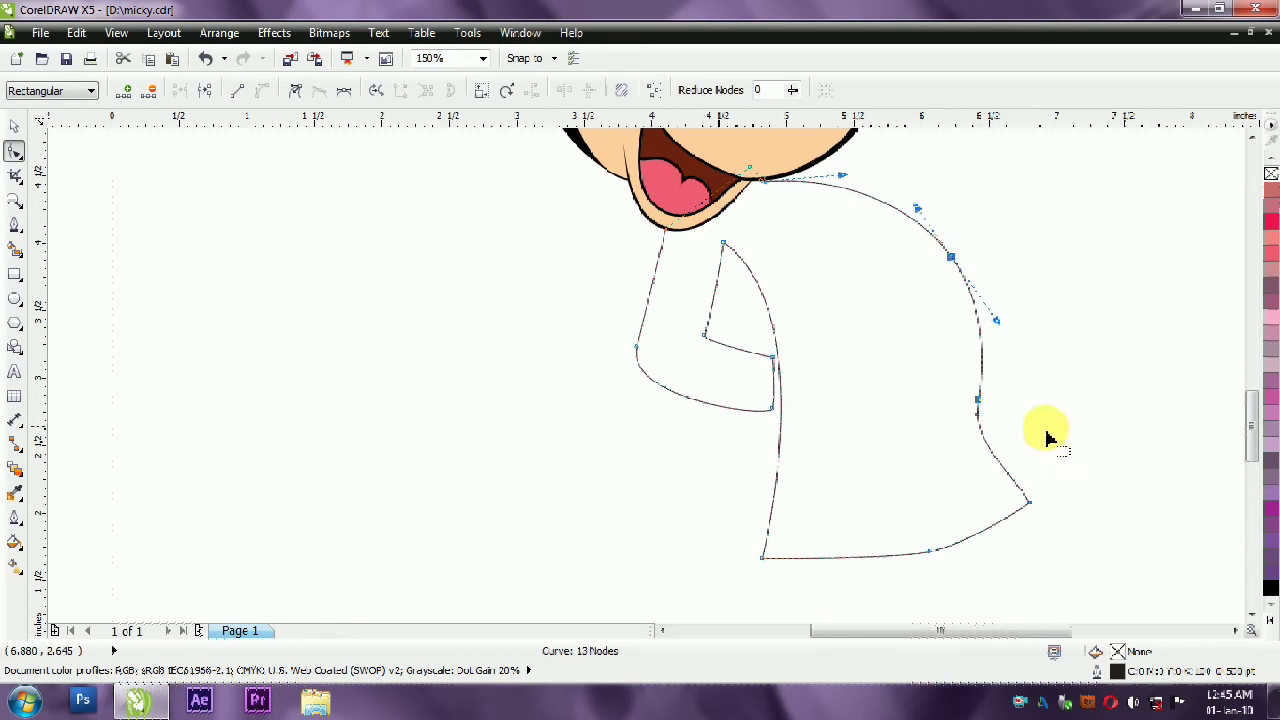
{"action": "left_click", "coordinate": [978, 414]}
{"action": "left_click", "coordinate": [295, 90]}
{"action": "left_click_drag", "start_coordinate": [981, 444], "coordinate": [998, 449]}
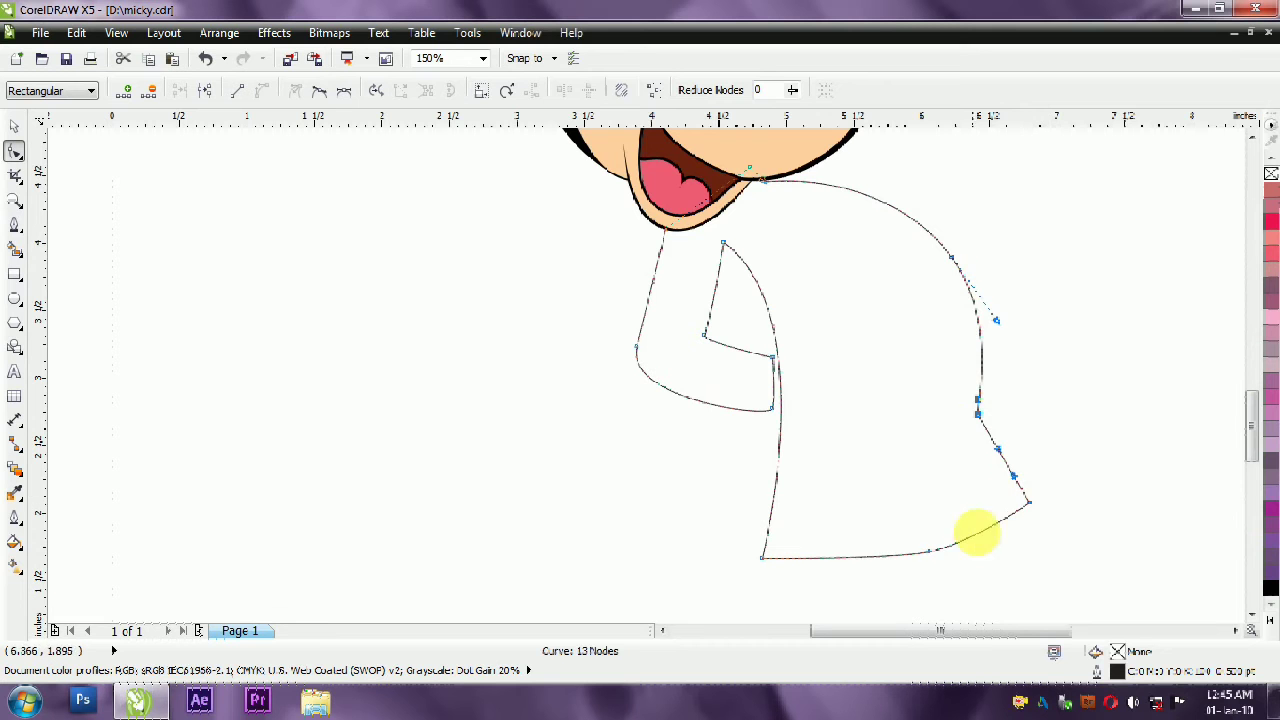
Reshape the hem's curves at its middle node so that both parts bulge downward.
{"action": "left_click", "coordinate": [928, 551]}
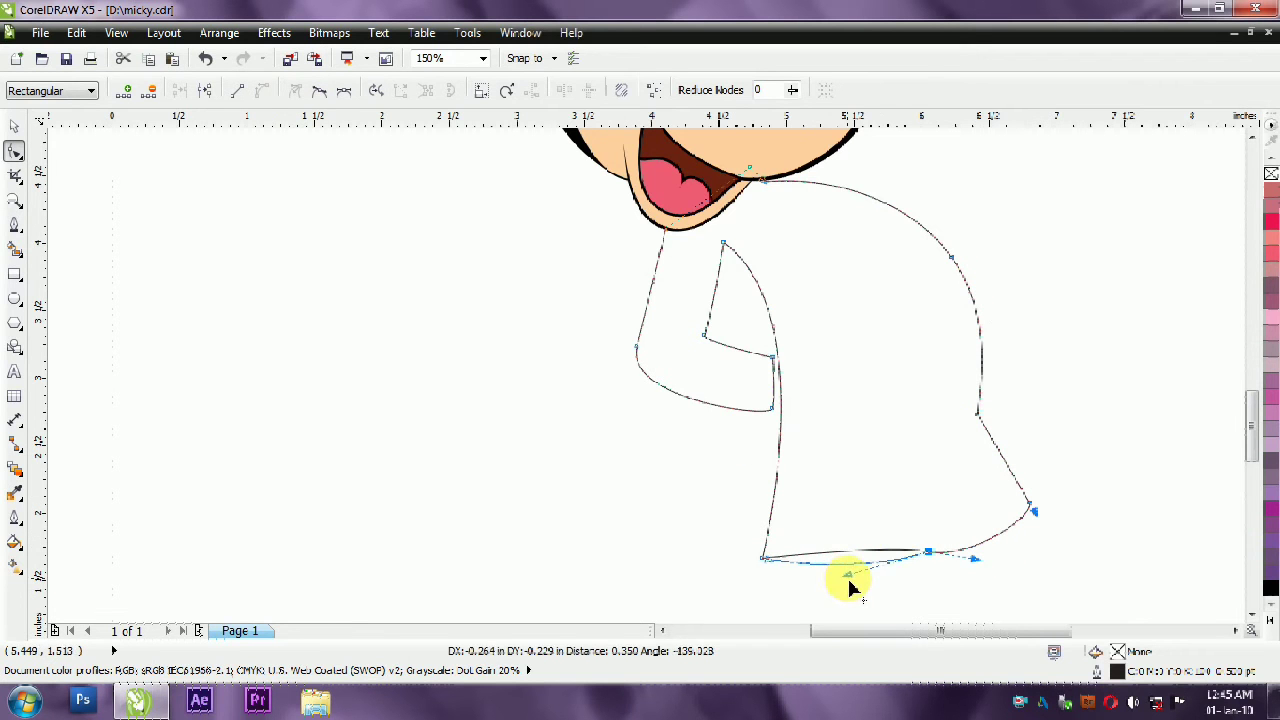
{"action": "mouse_move", "coordinate": [845, 592]}
{"action": "left_mouse_down"}
{"action": "mouse_move", "coordinate": [880, 591]}
{"action": "mouse_move", "coordinate": [866, 594]}
{"action": "left_mouse_up"}
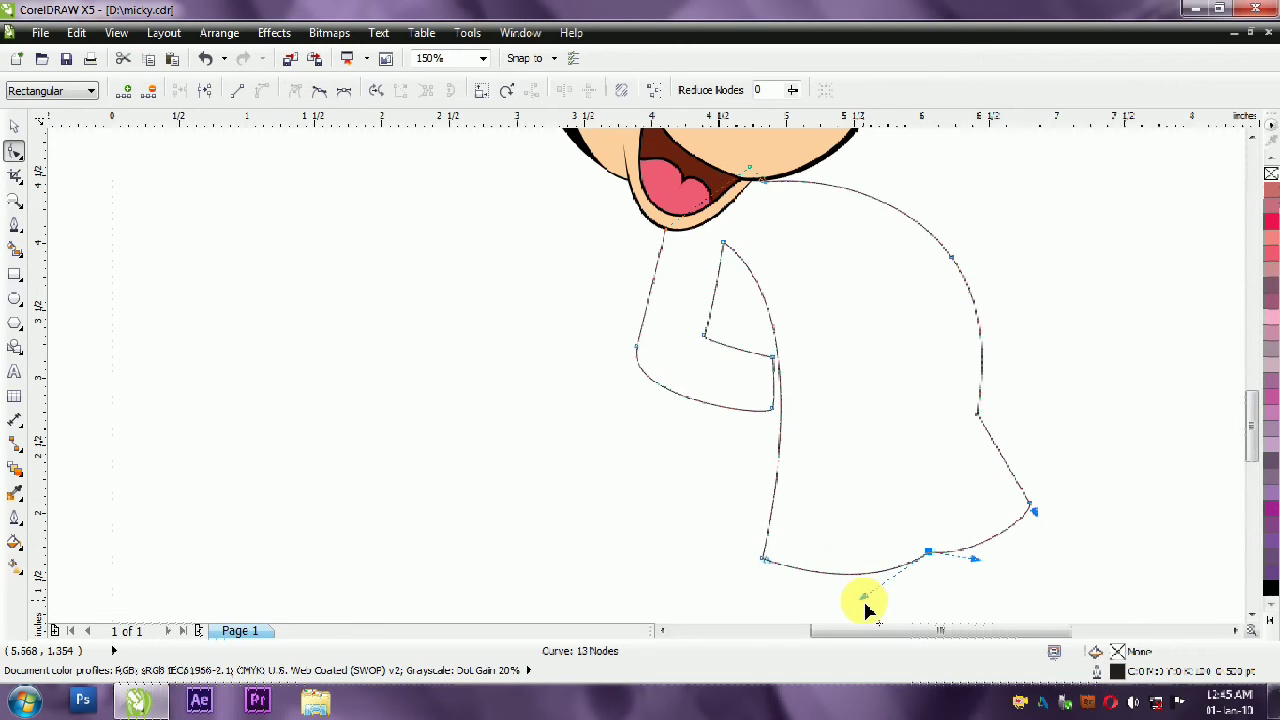
{"action": "scroll", "coordinate": [760, 420], "scroll_direction": "down", "scroll_amount": 2}
{"action": "scroll", "coordinate": [760, 420], "scroll_direction": "down", "scroll_amount": 1}
{"action": "scroll", "coordinate": [760, 410], "scroll_direction": "up", "scroll_amount": 2}
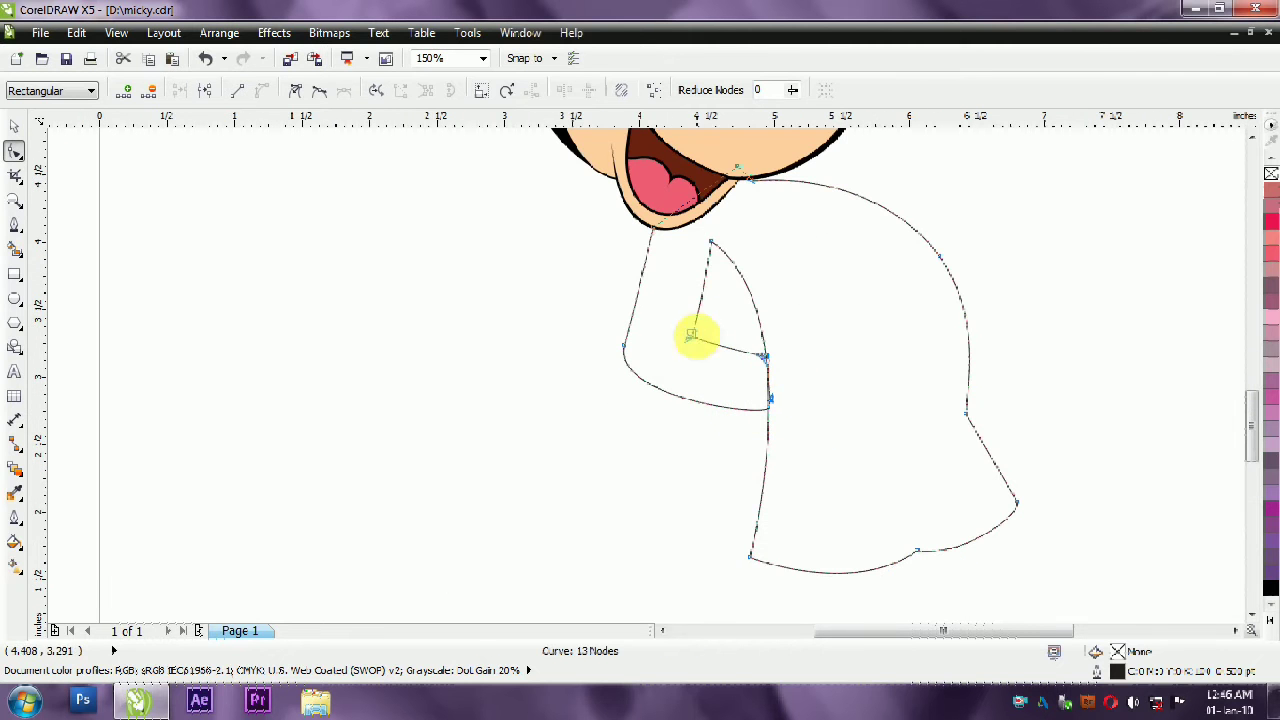
Fill the body shape with black and place it behind the head.
{"action": "left_click", "coordinate": [14, 127]}
{"action": "left_click", "coordinate": [1271, 588]}
{"action": "left_click", "coordinate": [1197, 489]}
{"action": "left_click", "coordinate": [1271, 620]}
{"action": "left_click", "coordinate": [1177, 239]}
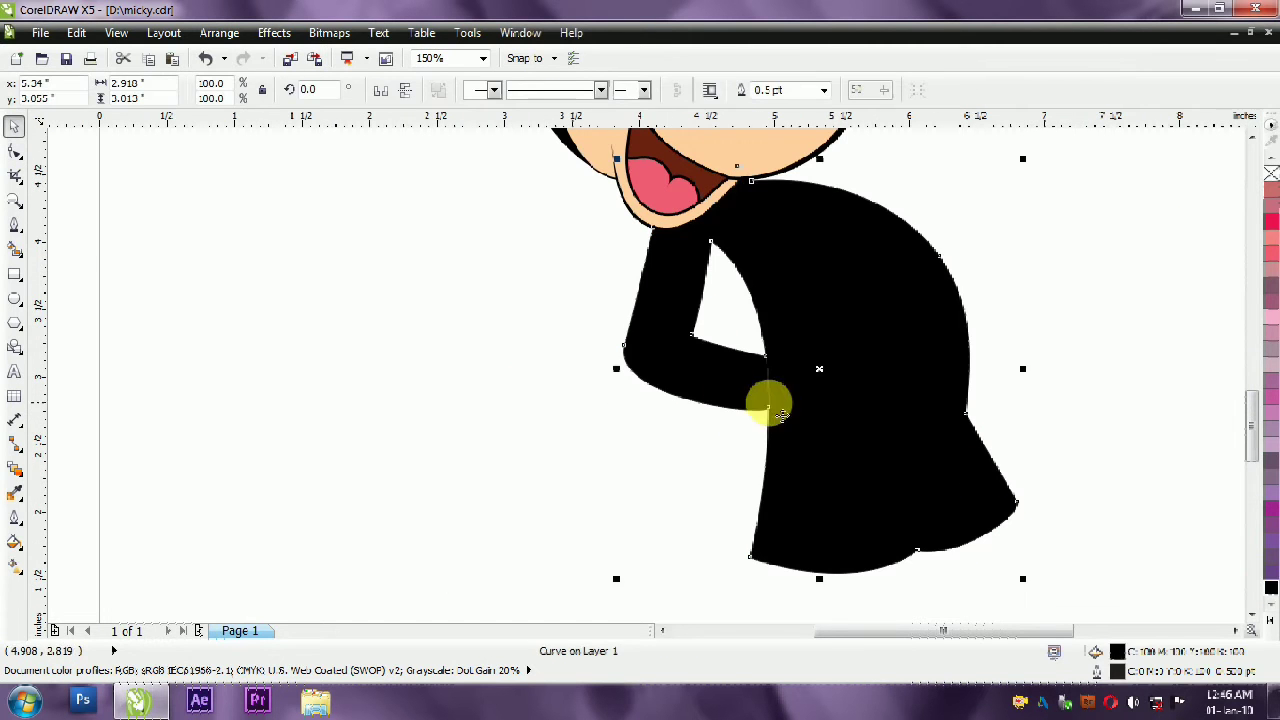
Remove the body's outline and adjust the nodes where the forearm meets the front of the body.
{"action": "left_click", "coordinate": [733, 388]}
{"action": "left_click", "coordinate": [14, 152]}
{"action": "scroll", "coordinate": [764, 384], "scroll_direction": "up", "scroll_amount": 2}
{"action": "mouse_move", "coordinate": [784, 483]}
{"action": "left_mouse_down"}
{"action": "mouse_move", "coordinate": [786, 437]}
{"action": "mouse_move", "coordinate": [777, 481]}
{"action": "left_mouse_up"}
{"action": "left_click_drag", "start_coordinate": [772, 280], "coordinate": [768, 276]}
{"action": "key", "text": "space"}
{"action": "scroll", "coordinate": [240, 417], "scroll_direction": "down", "scroll_amount": 2}
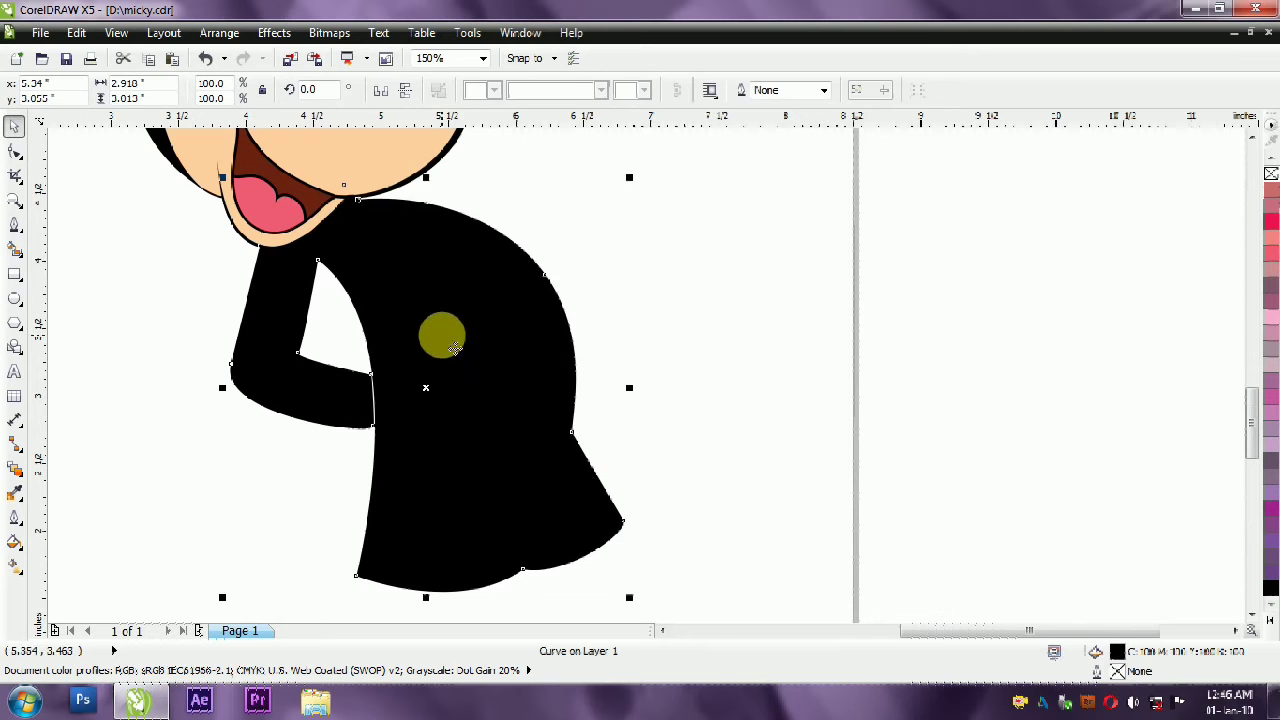
Draw a closed Pen shape for the shorts with a curved waistline across the body, enclosing the whole lower body.
{"action": "key", "text": "F5"}
{"action": "mouse_move", "coordinate": [569, 329]}
{"action": "left_mouse_down"}
{"action": "mouse_move", "coordinate": [395, 369]}
{"action": "mouse_move", "coordinate": [315, 489]}
{"action": "left_mouse_up"}
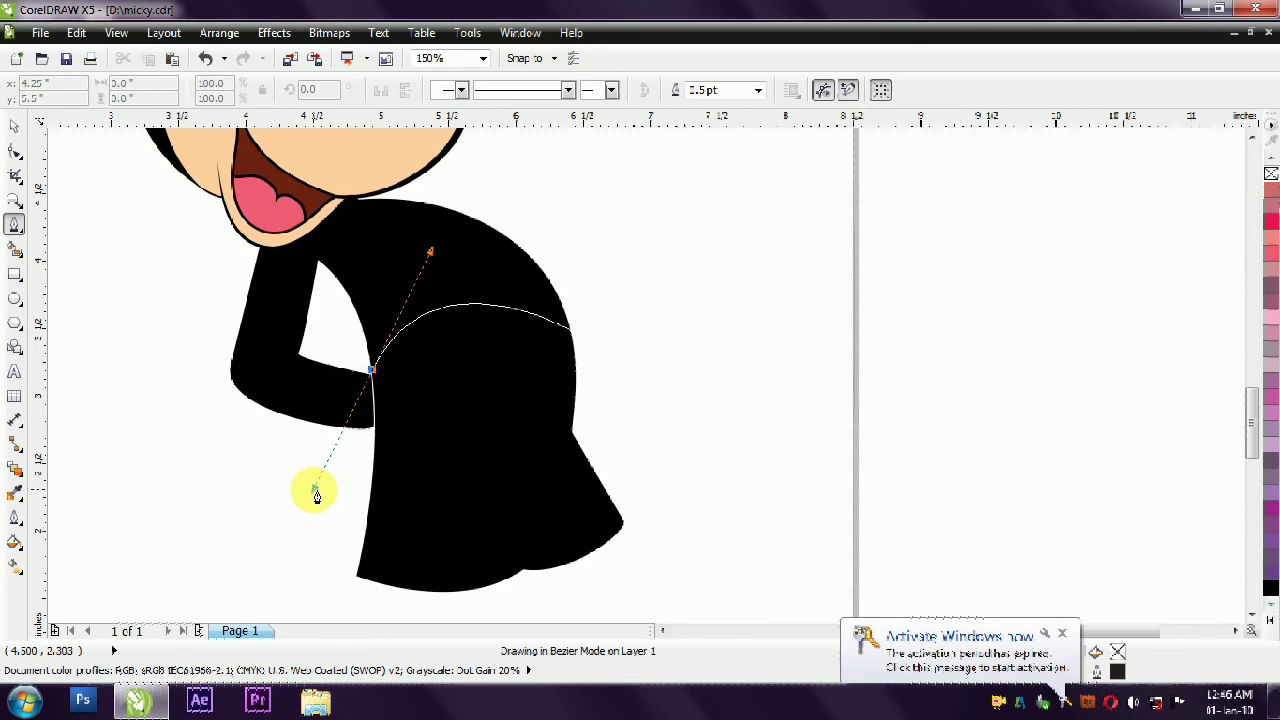
{"action": "left_click", "coordinate": [306, 585]}
{"action": "left_click", "coordinate": [433, 613]}
{"action": "left_click", "coordinate": [622, 589]}
{"action": "left_click", "coordinate": [669, 491]}
{"action": "left_click_drag", "start_coordinate": [623, 409], "coordinate": [612, 394]}
{"action": "left_click", "coordinate": [570, 329]}
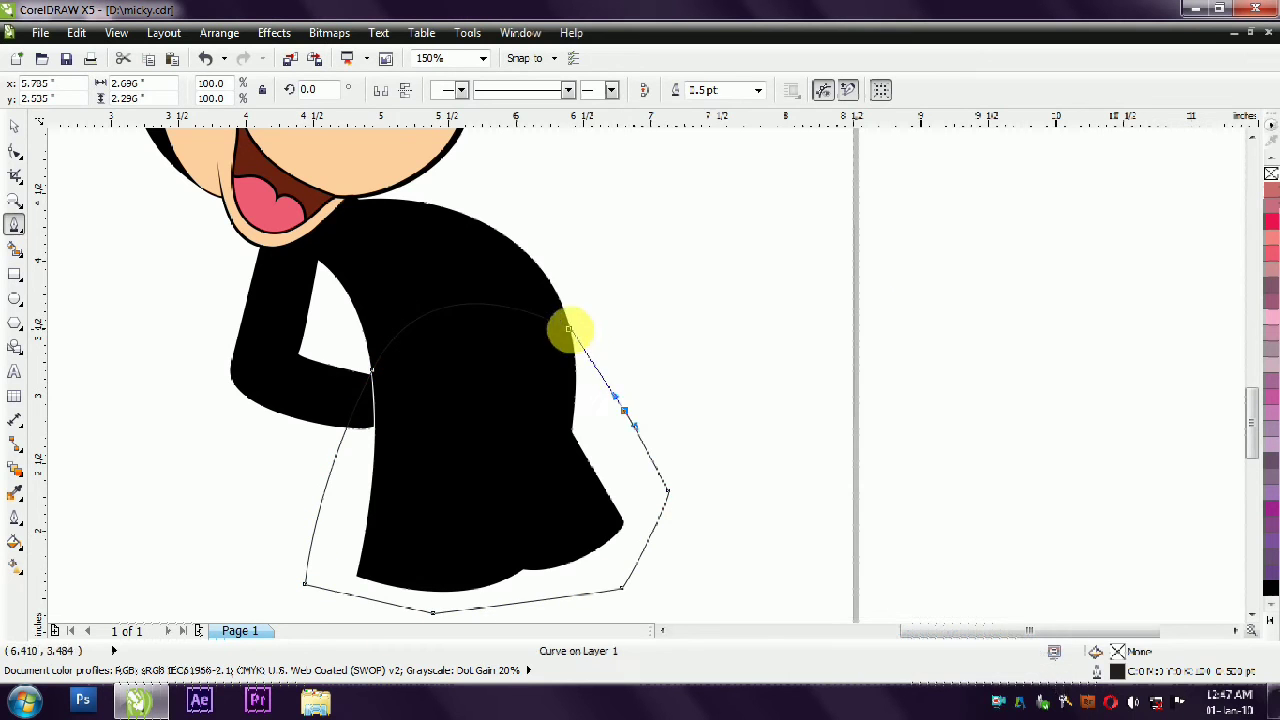
Raise the waistline's end node along the back edge and PowerClip the shorts shape inside the black body.
{"action": "left_click", "coordinate": [15, 152]}
{"action": "left_click_drag", "start_coordinate": [571, 329], "coordinate": [548, 277]}
{"action": "key", "text": "space"}
{"action": "left_click", "coordinate": [818, 370]}
{"action": "left_click", "coordinate": [630, 449]}
{"action": "key", "text": "alt+c"}
{"action": "key", "text": "w"}
{"action": "key", "text": "p"}
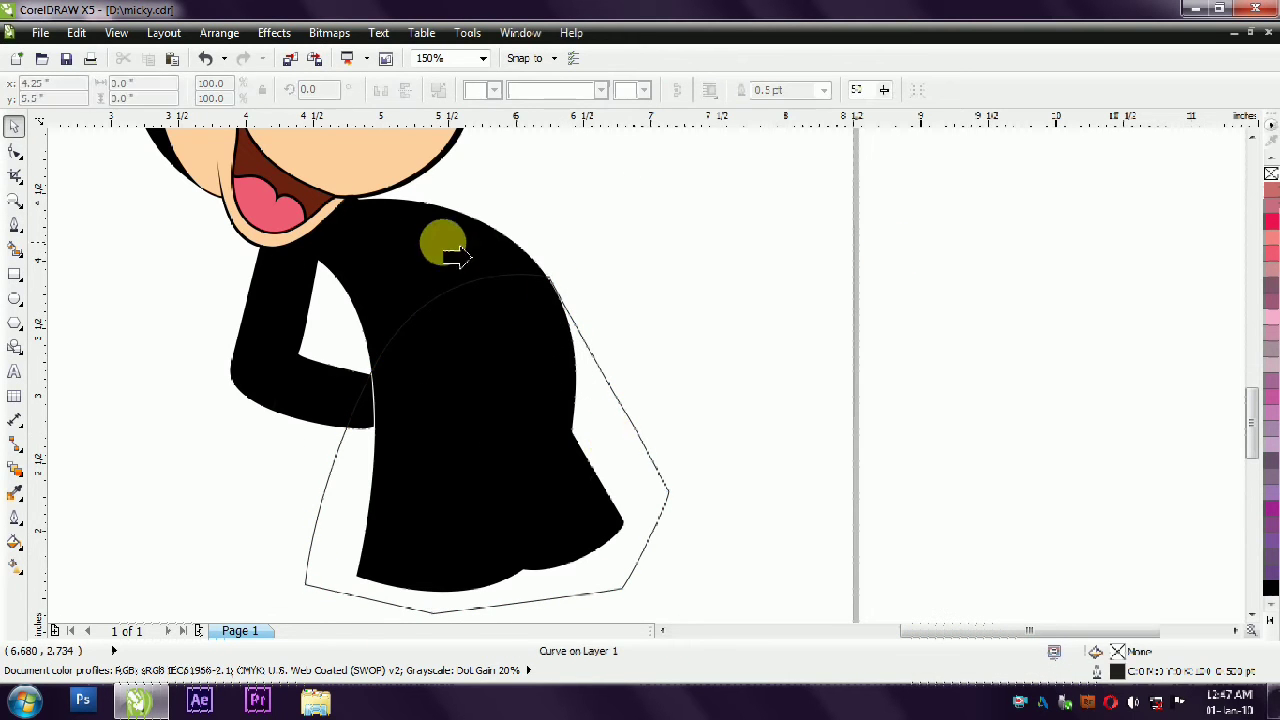
{"action": "left_click", "coordinate": [532, 366]}
Edit the body's PowerClip contents, align the shorts shape with the lower body and fill it with red.
{"action": "left_click", "coordinate": [507, 370], "text": "ctrl"}
{"action": "left_click_drag", "start_coordinate": [495, 386], "coordinate": [557, 431]}
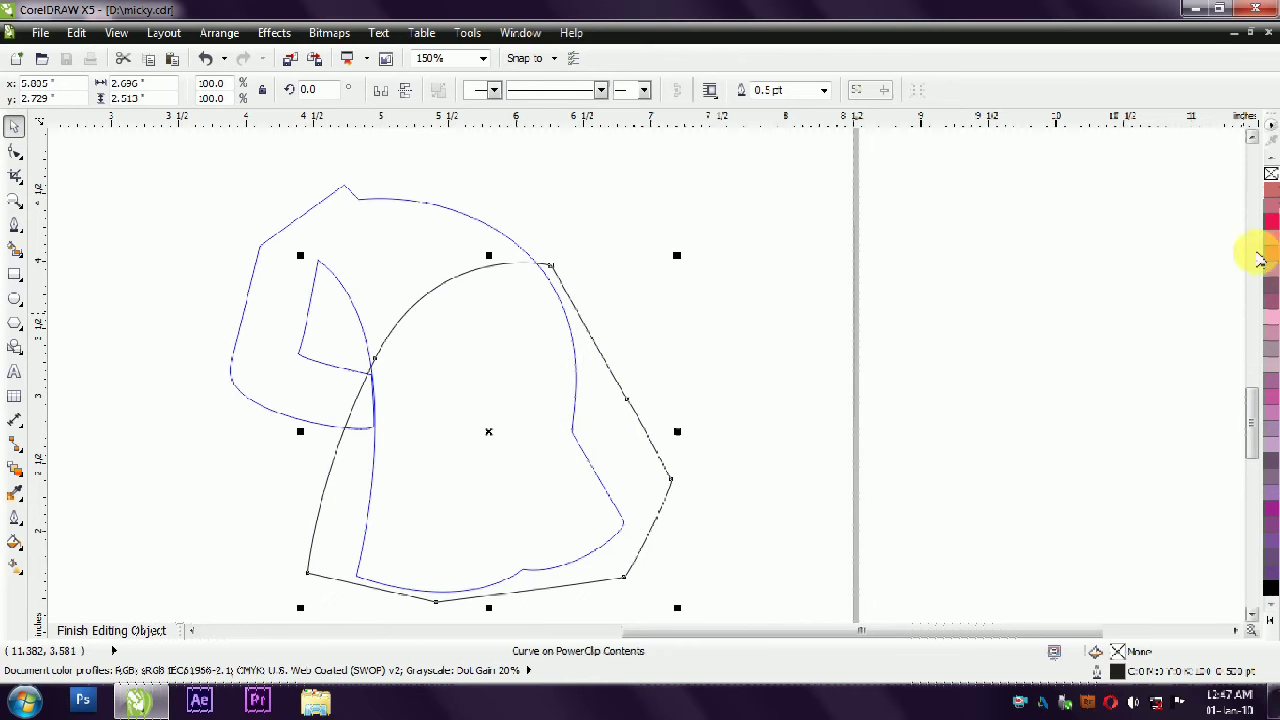
{"action": "left_click", "coordinate": [1271, 222]}
{"action": "left_click", "coordinate": [1271, 620]}
{"action": "left_click", "coordinate": [1216, 409]}
{"action": "left_click", "coordinate": [825, 405], "text": "ctrl"}
{"action": "left_click", "coordinate": [825, 405]}
{"action": "left_click", "coordinate": [555, 446]}
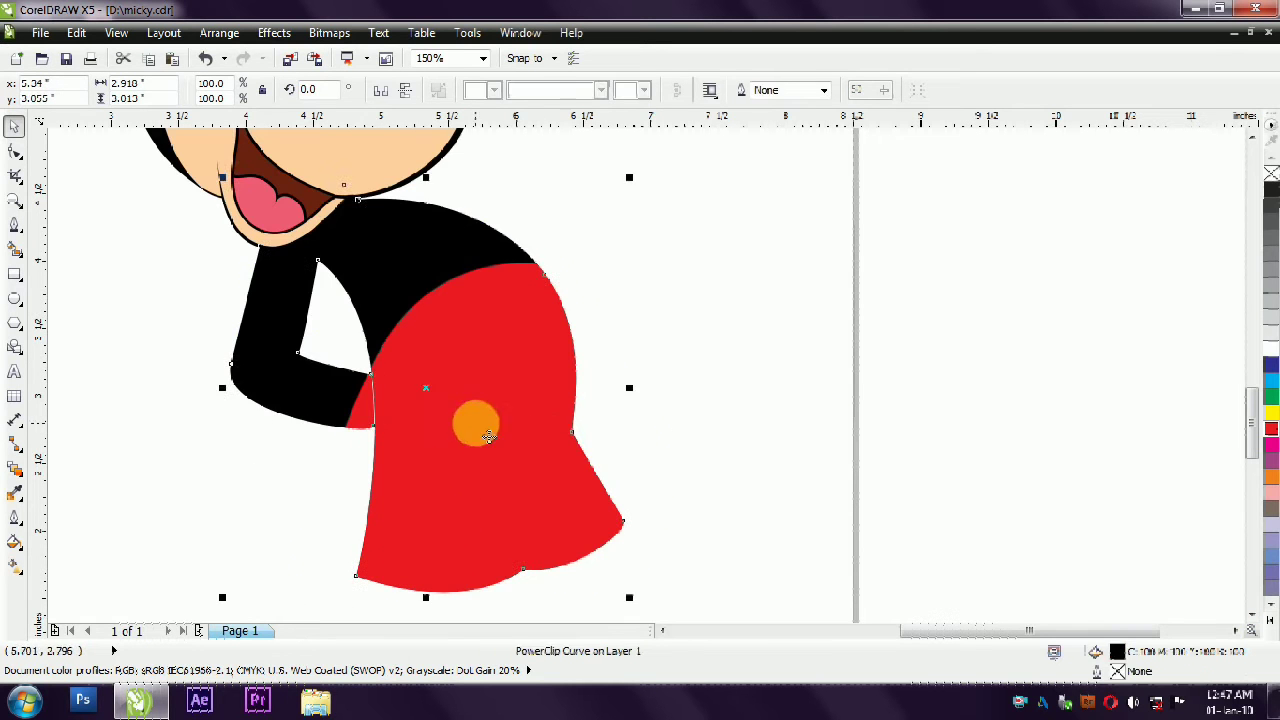
Reopen the PowerClip contents and fit the shorts' front waist nodes to the body edge at the forearm.
{"action": "left_click", "coordinate": [458, 477], "text": "ctrl"}
{"action": "key", "text": "F10"}
{"action": "double_click", "coordinate": [371, 367]}
{"action": "scroll", "coordinate": [351, 398], "scroll_direction": "up", "scroll_amount": 2}
{"action": "left_click_drag", "start_coordinate": [431, 270], "coordinate": [451, 323]}
{"action": "left_click_drag", "start_coordinate": [448, 238], "coordinate": [443, 250]}
Pull the shorts' front edge off the forearm with an added node so that it follows the body's front edge.
{"action": "double_click", "coordinate": [391, 452]}
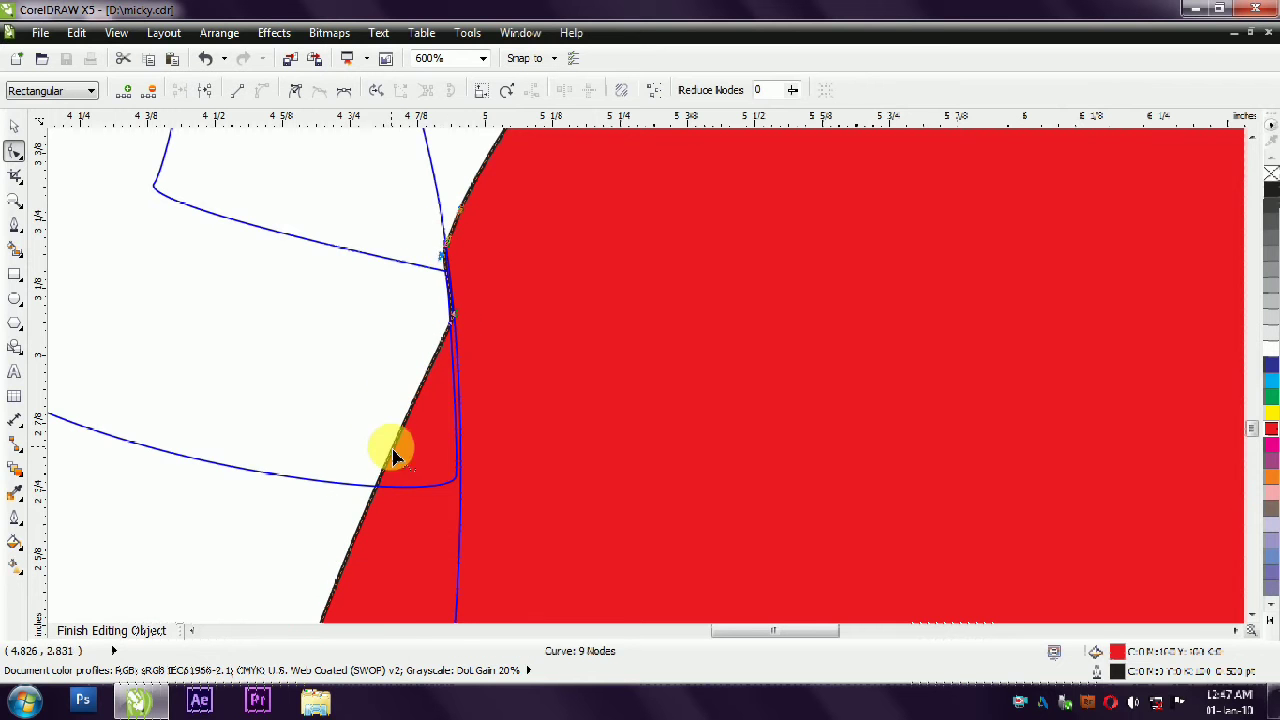
{"action": "left_click_drag", "start_coordinate": [391, 452], "coordinate": [450, 502]}
{"action": "left_click_drag", "start_coordinate": [430, 364], "coordinate": [451, 341]}
{"action": "double_click", "coordinate": [451, 322]}
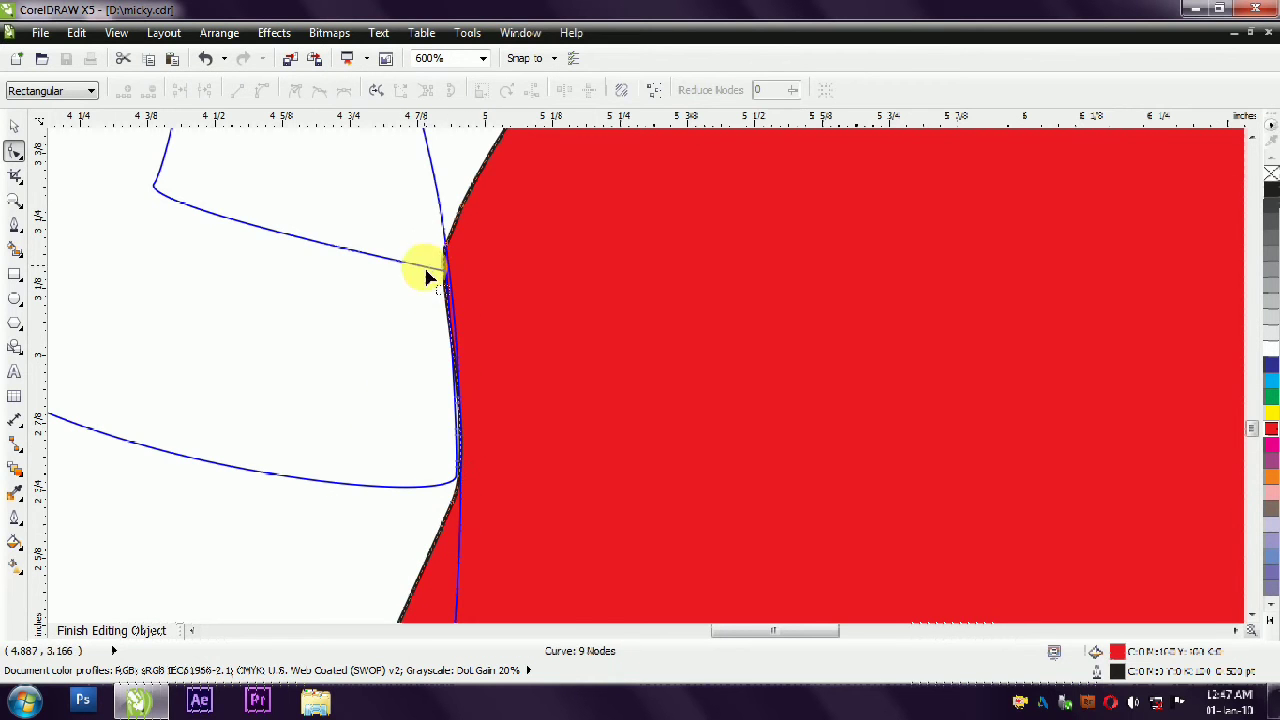
{"action": "left_click", "coordinate": [446, 245]}
{"action": "scroll", "coordinate": [440, 261], "scroll_direction": "up", "scroll_amount": 1}
{"action": "scroll", "coordinate": [300, 340], "scroll_direction": "down", "scroll_amount": 1}
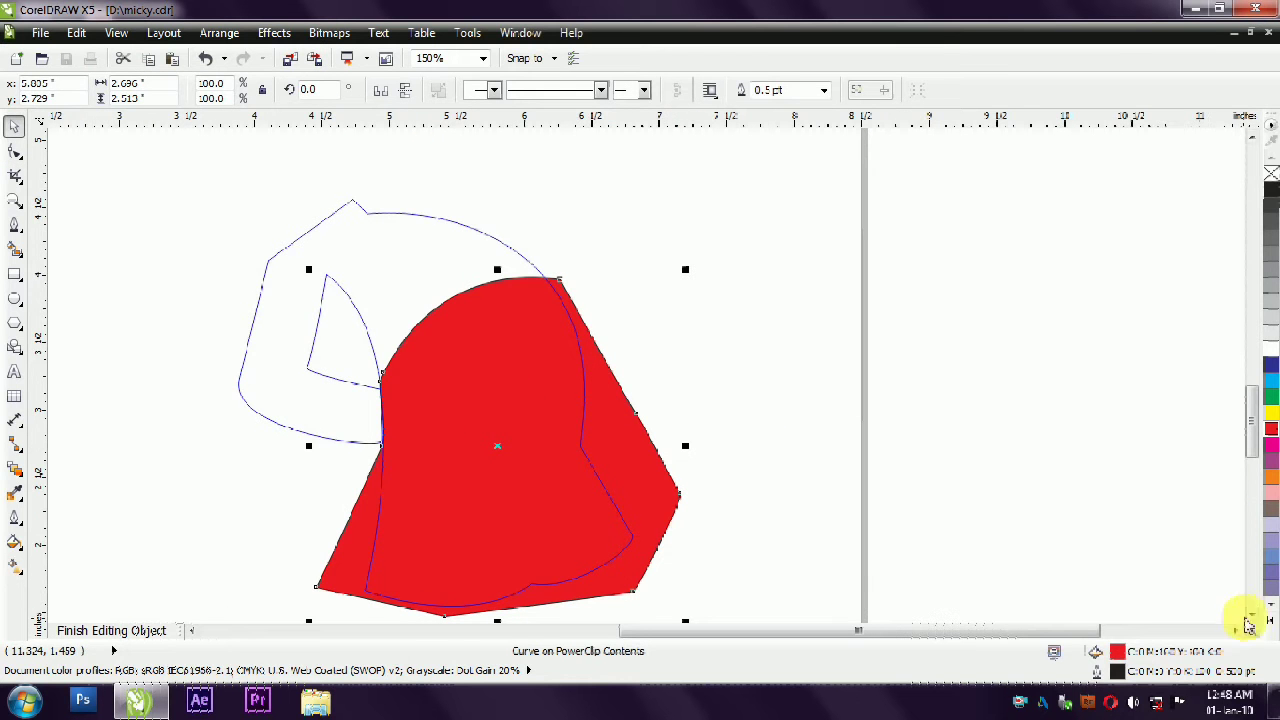
Fill the shorts with a darker red, remove their outline and finish editing the PowerClip contents.
{"action": "left_click", "coordinate": [1249, 622]}
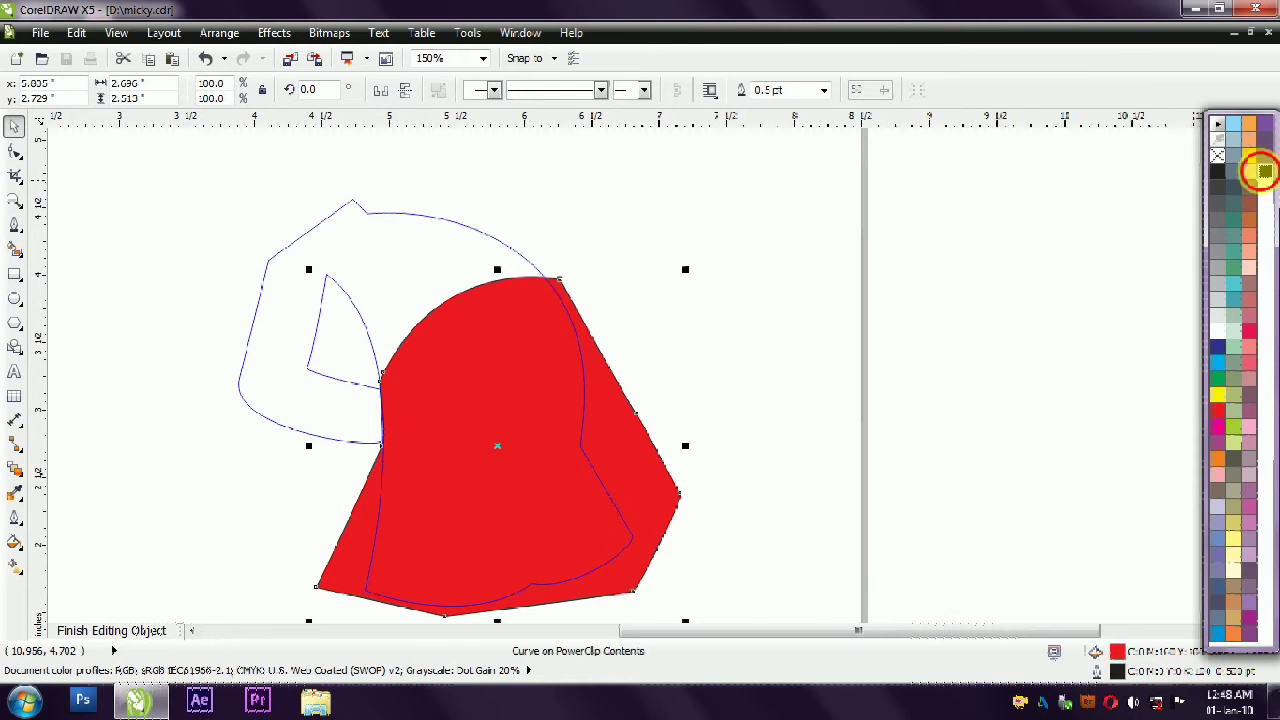
{"action": "left_click", "coordinate": [1257, 166]}
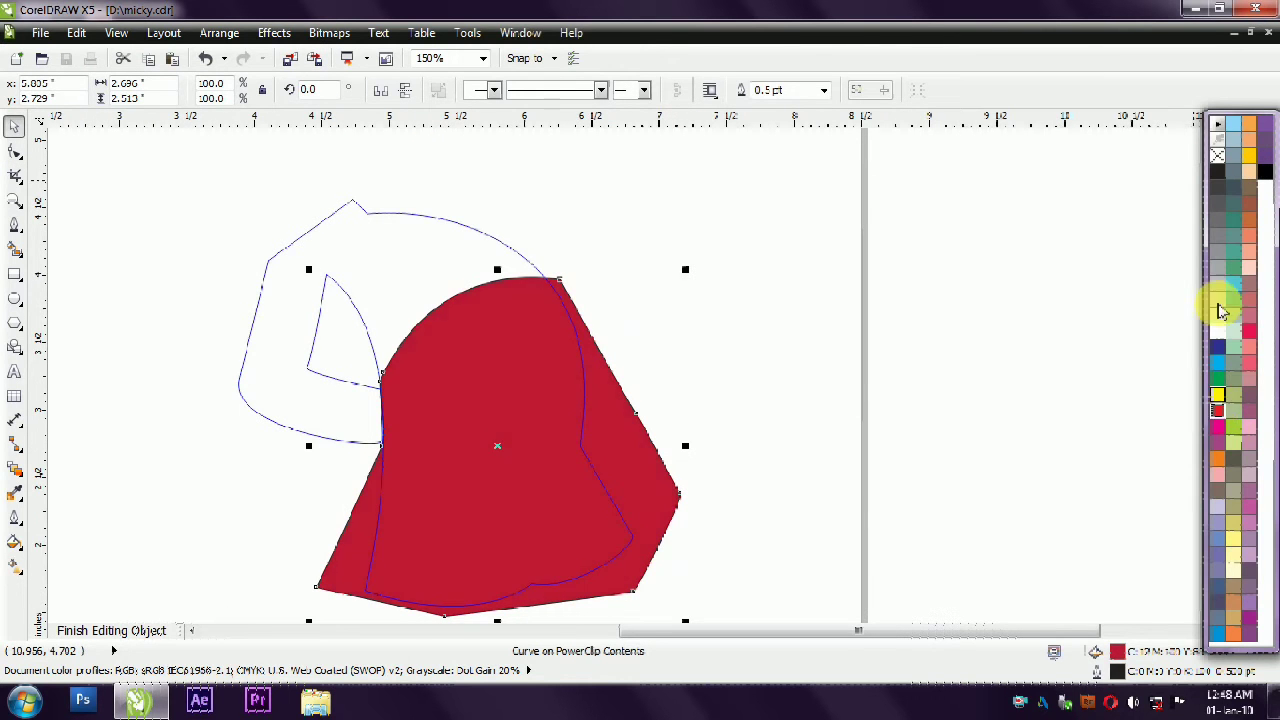
{"action": "right_click", "coordinate": [1218, 156]}
{"action": "left_click", "coordinate": [620, 392], "text": "ctrl"}
{"action": "left_click", "coordinate": [430, 403]}
Draw an upright ellipse about 0.28 by 0.54 inches on the shorts as a button, with white fill and black outline.
{"action": "left_click", "coordinate": [14, 298]}
{"action": "left_click_drag", "start_coordinate": [473, 343], "coordinate": [513, 421]}
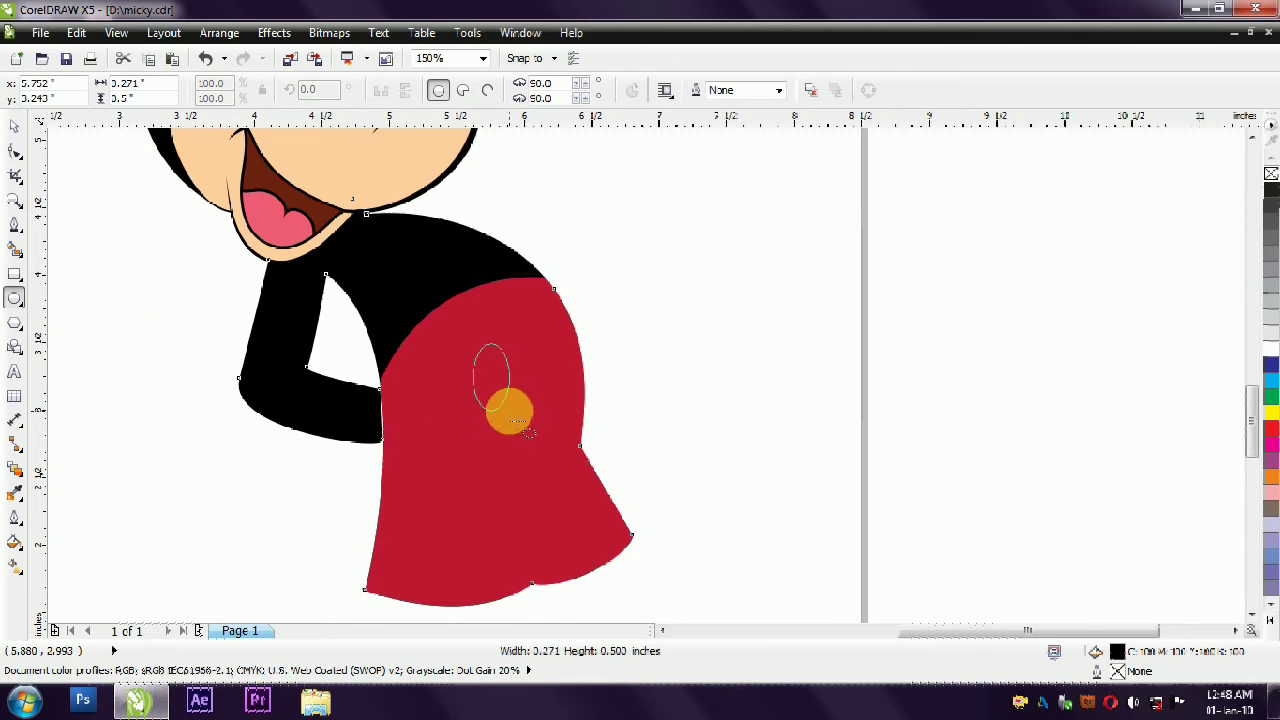
{"action": "key", "text": "space"}
{"action": "left_click", "coordinate": [1271, 348]}
{"action": "right_click", "coordinate": [1271, 190]}
Give the button a thicker black outline and place a smaller copy beside it, nearer the back.
{"action": "key", "text": "F12"}
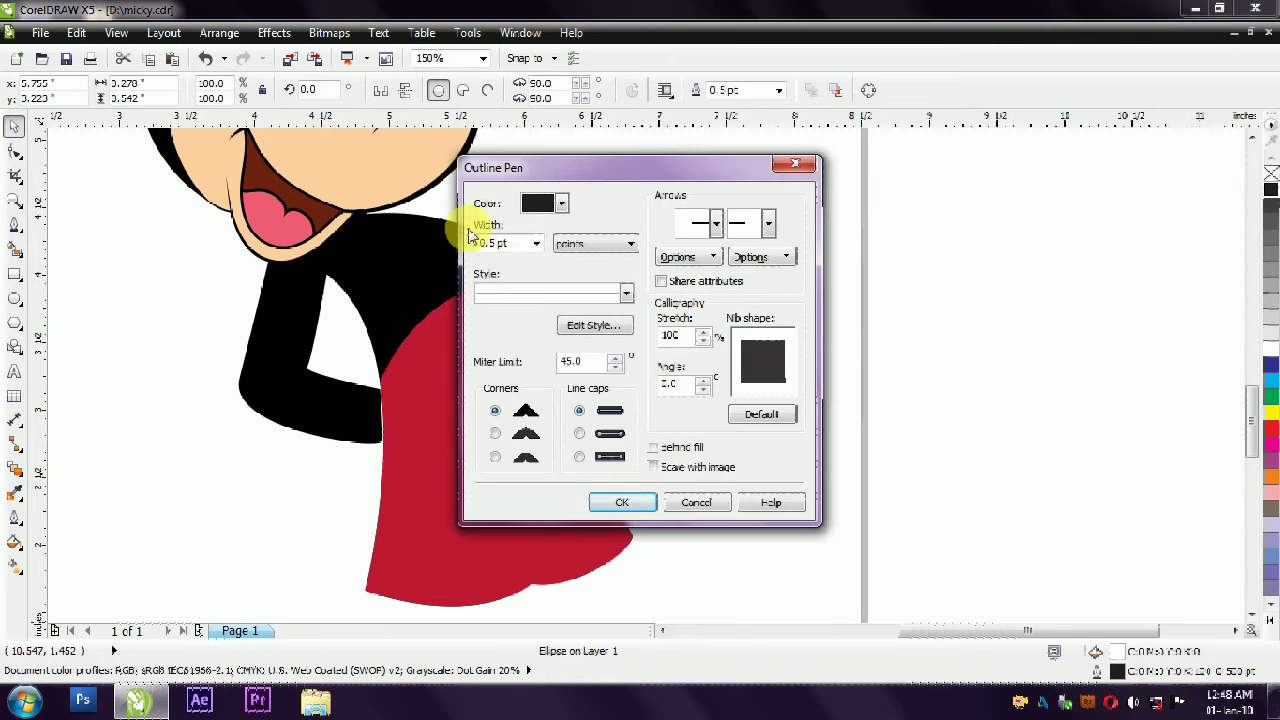
{"action": "key", "text": "Return"}
{"action": "left_click", "coordinate": [1271, 621]}
{"action": "right_click", "coordinate": [1266, 170]}
{"action": "left_click", "coordinate": [645, 357]}
{"action": "left_click_drag", "start_coordinate": [505, 389], "coordinate": [554, 372]}
{"action": "left_click", "coordinate": [667, 300]}
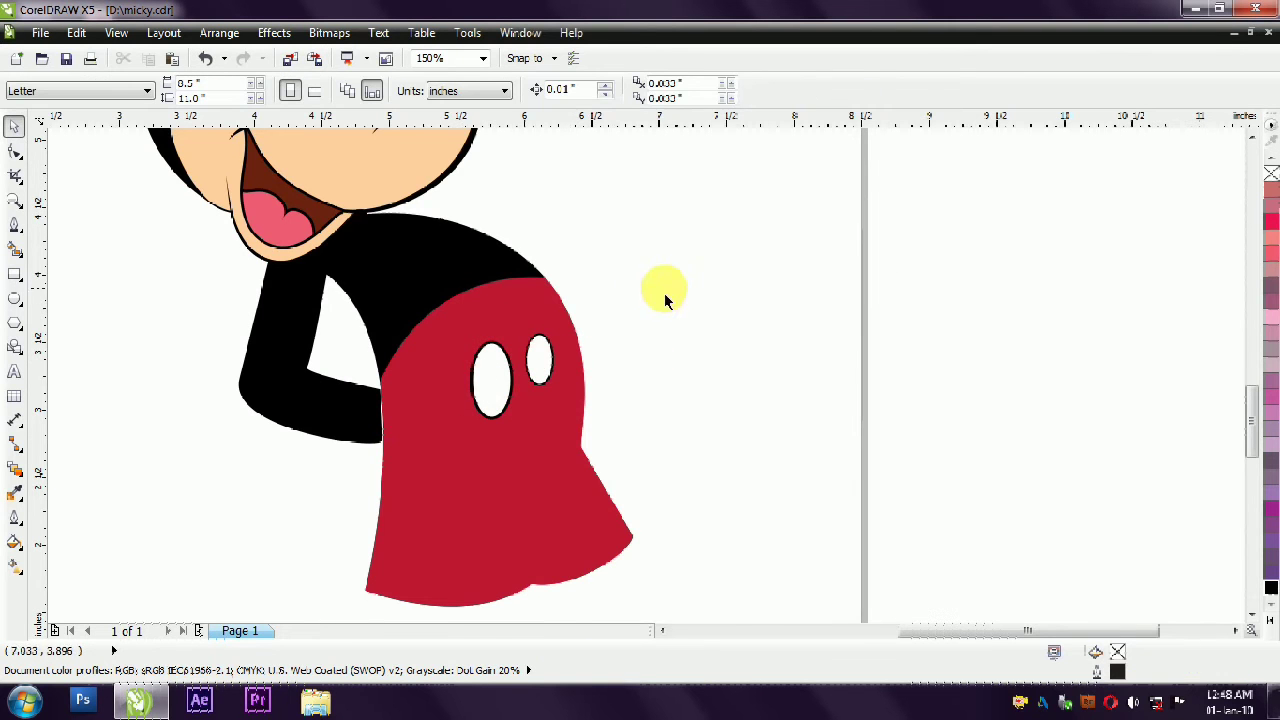
Draw a line across the hem of the shorts' front leg and bend it into an upward arc.
{"action": "scroll", "coordinate": [592, 283], "scroll_direction": "down", "scroll_amount": 2}
{"action": "scroll", "coordinate": [498, 403], "scroll_direction": "up", "scroll_amount": 2}
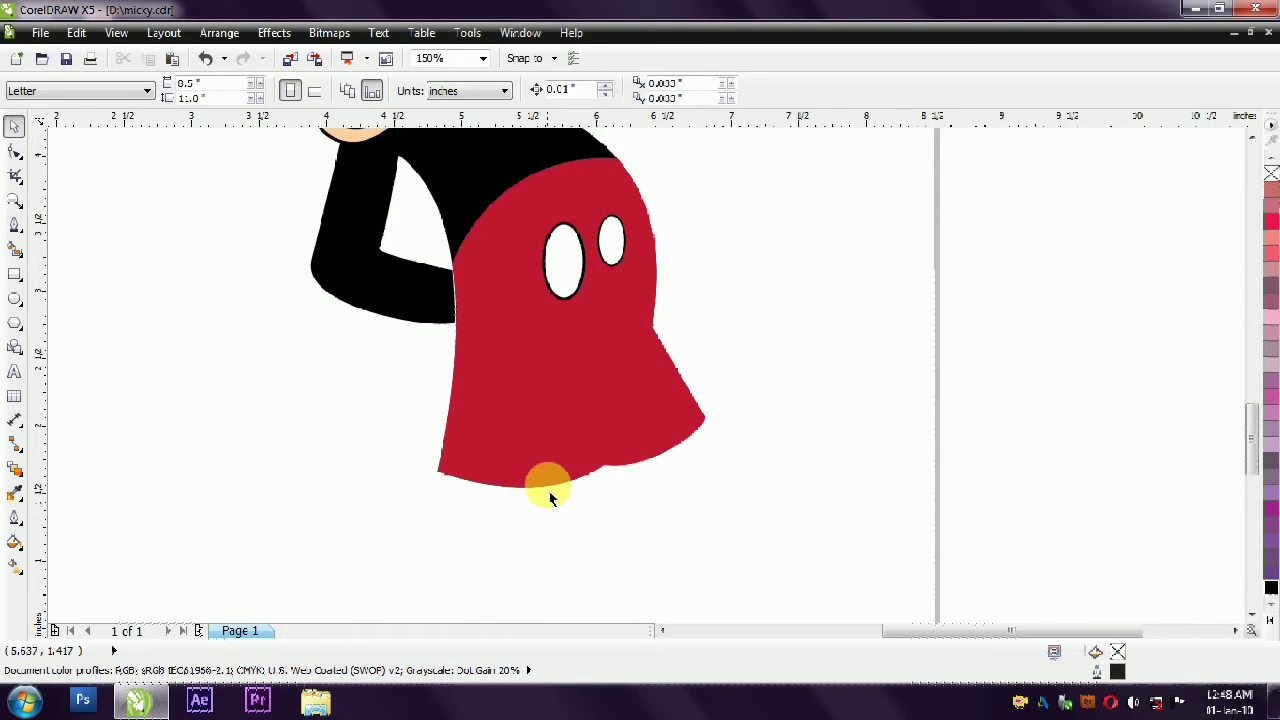
{"action": "left_click", "coordinate": [14, 225]}
{"action": "left_click", "coordinate": [438, 469]}
{"action": "key", "text": "ctrl+z"}
{"action": "left_click", "coordinate": [18, 228]}
{"action": "left_click", "coordinate": [60, 216]}
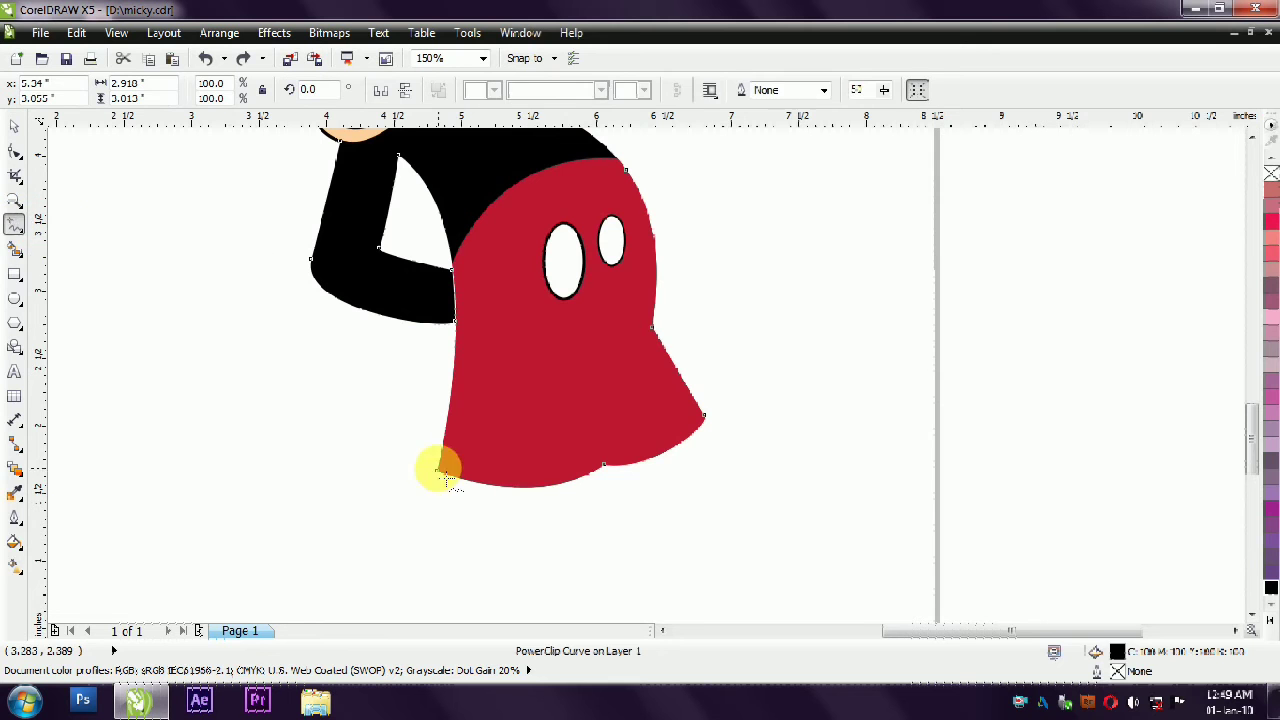
{"action": "left_click", "coordinate": [418, 467]}
{"action": "left_click", "coordinate": [578, 470]}
{"action": "left_click", "coordinate": [14, 150]}
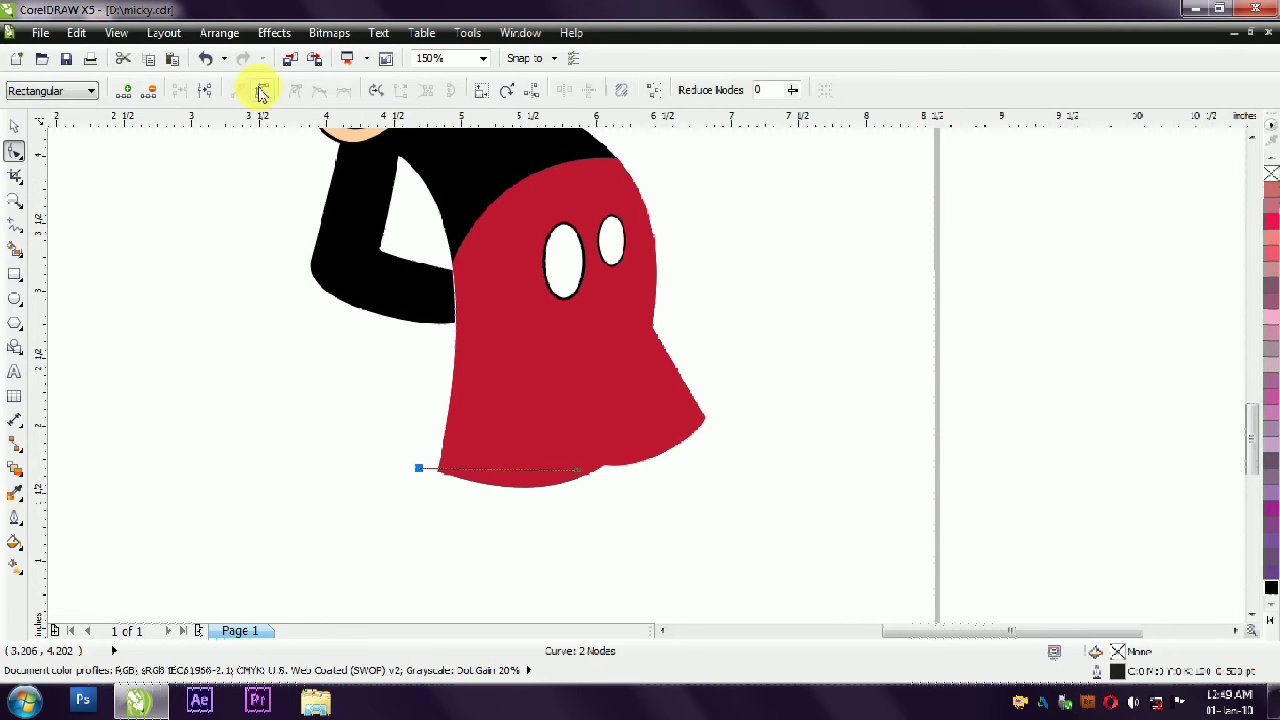
{"action": "left_click_drag", "start_coordinate": [498, 470], "coordinate": [545, 450]}
Turn the hem curve into a black-filled arc that tapers towards both ends.
{"action": "left_click", "coordinate": [14, 126]}
{"action": "left_click_drag", "start_coordinate": [440, 458], "coordinate": [434, 458]}
{"action": "left_click_drag", "start_coordinate": [519, 451], "coordinate": [516, 452]}
{"action": "left_click", "coordinate": [1271, 588]}
{"action": "left_click", "coordinate": [812, 388]}
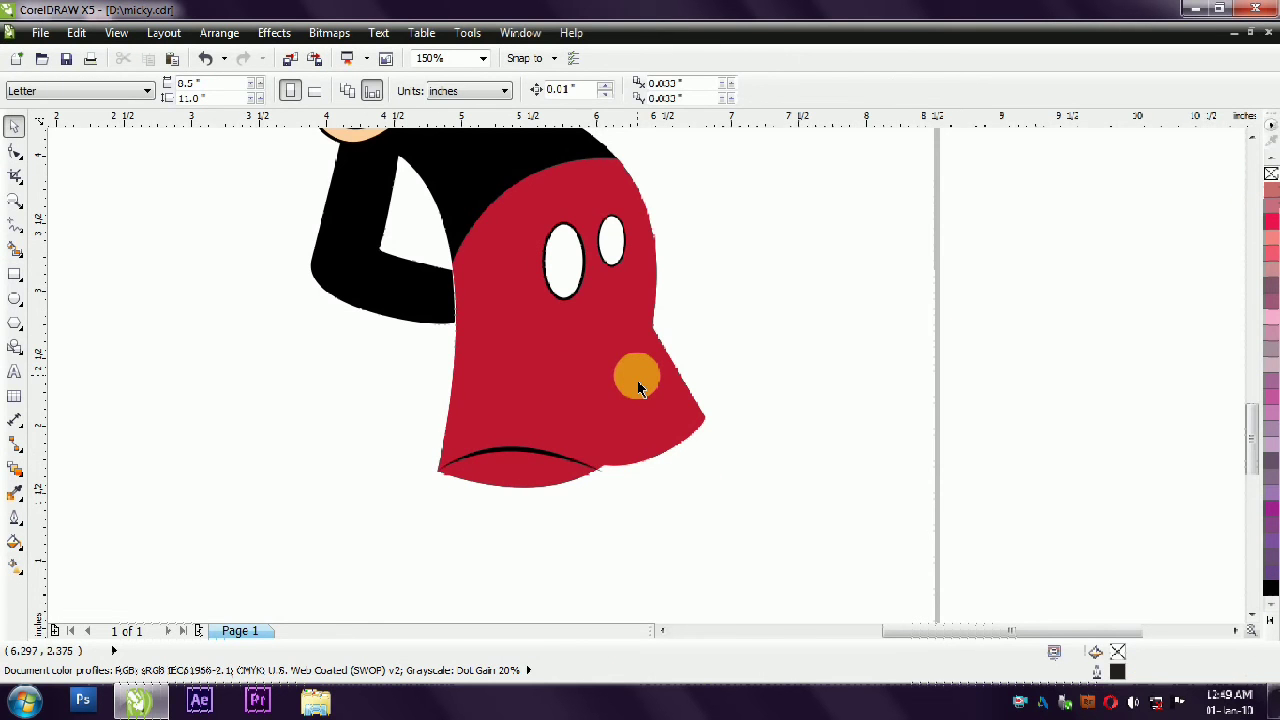
Stretch the black arc to the hem's width, place a vertically mirrored copy below it and fit both over the front hem.
{"action": "left_click", "coordinate": [581, 464]}
{"action": "left_click_drag", "start_coordinate": [607, 459], "coordinate": [620, 459]}
{"action": "left_click_drag", "start_coordinate": [526, 439], "coordinate": [467, 497]}
{"action": "right_click", "coordinate": [529, 507]}
{"action": "scroll", "coordinate": [445, 471], "scroll_direction": "up", "scroll_amount": 1}
{"action": "left_click", "coordinate": [481, 457]}
{"action": "left_click", "coordinate": [482, 488], "text": "shift"}
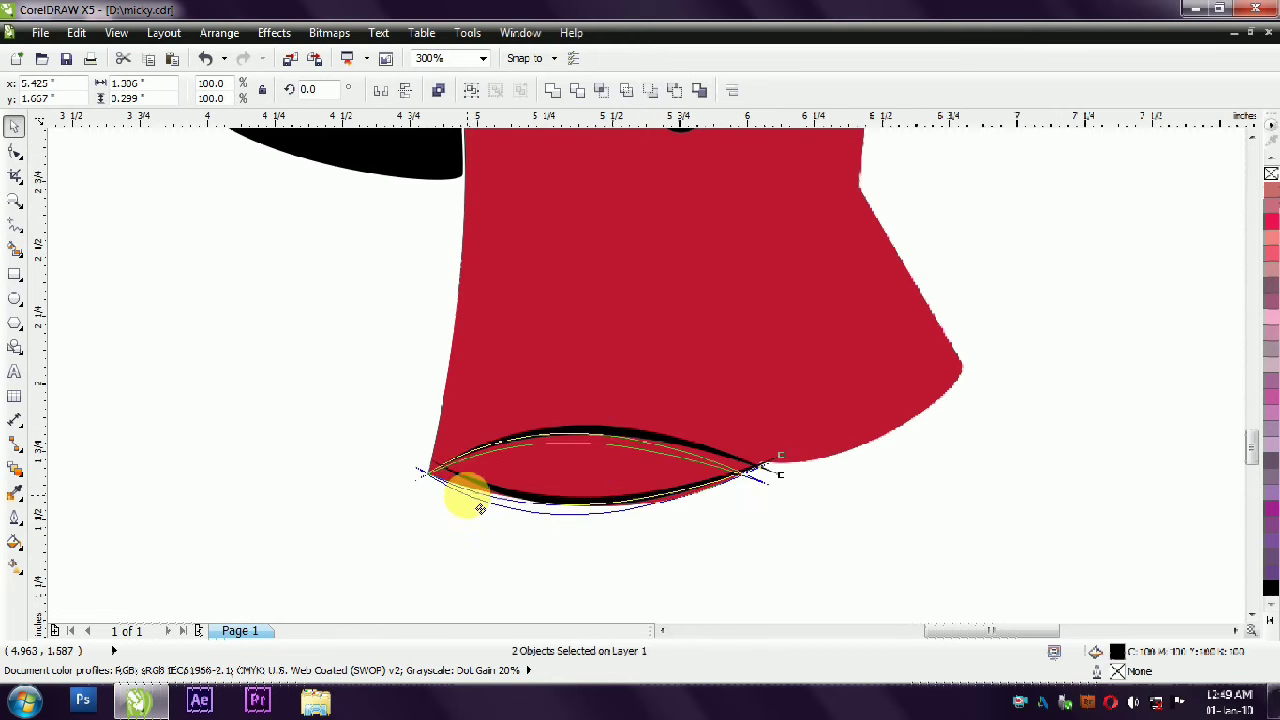
{"action": "left_click_drag", "start_coordinate": [774, 474], "coordinate": [744, 466]}
{"action": "left_click", "coordinate": [537, 546]}
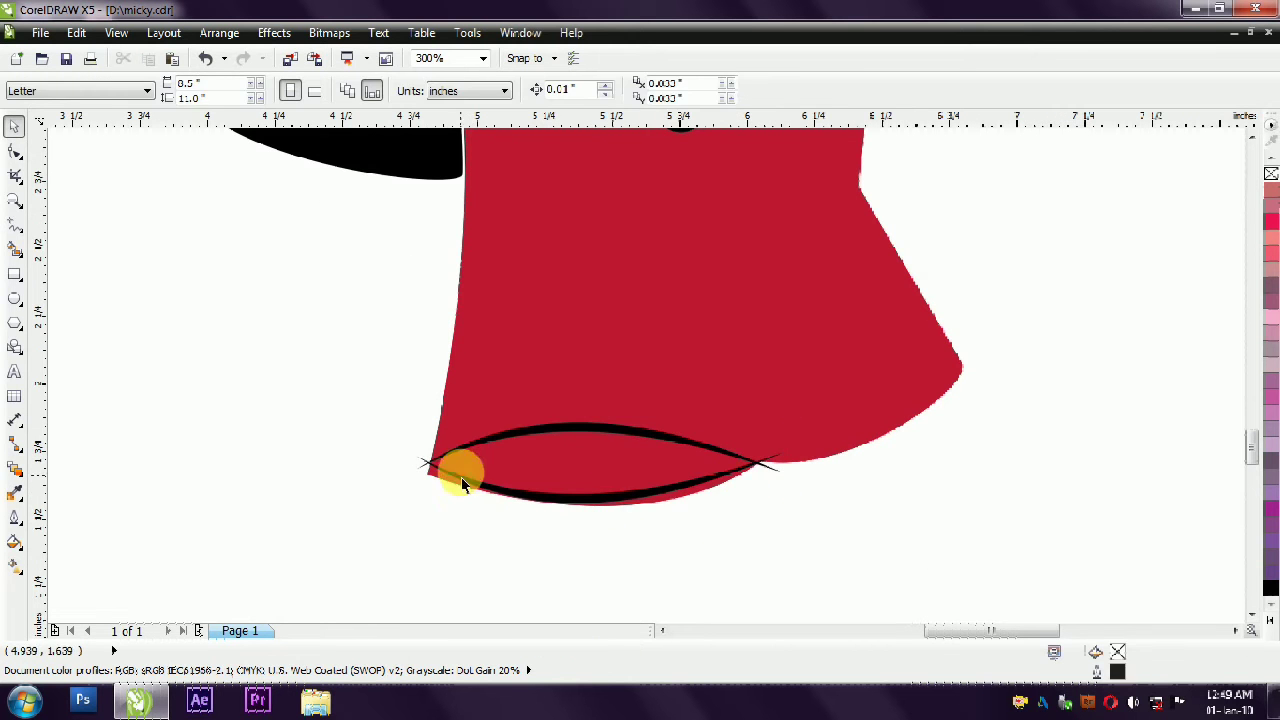
Trim the upper arc with the lower one where they cross and delete the leftover tip nodes beyond the shorts' edge.
{"action": "left_click", "coordinate": [432, 464]}
{"action": "scroll", "coordinate": [432, 483], "scroll_direction": "up", "scroll_amount": 1}
{"action": "left_click", "coordinate": [421, 442], "text": "shift"}
{"action": "left_click", "coordinate": [674, 91]}
{"action": "left_click", "coordinate": [342, 291]}
{"action": "left_click", "coordinate": [1106, 457]}
{"action": "left_click", "coordinate": [14, 152]}
{"action": "key", "text": "Delete"}
{"action": "scroll", "coordinate": [366, 452], "scroll_direction": "up", "scroll_amount": 2}
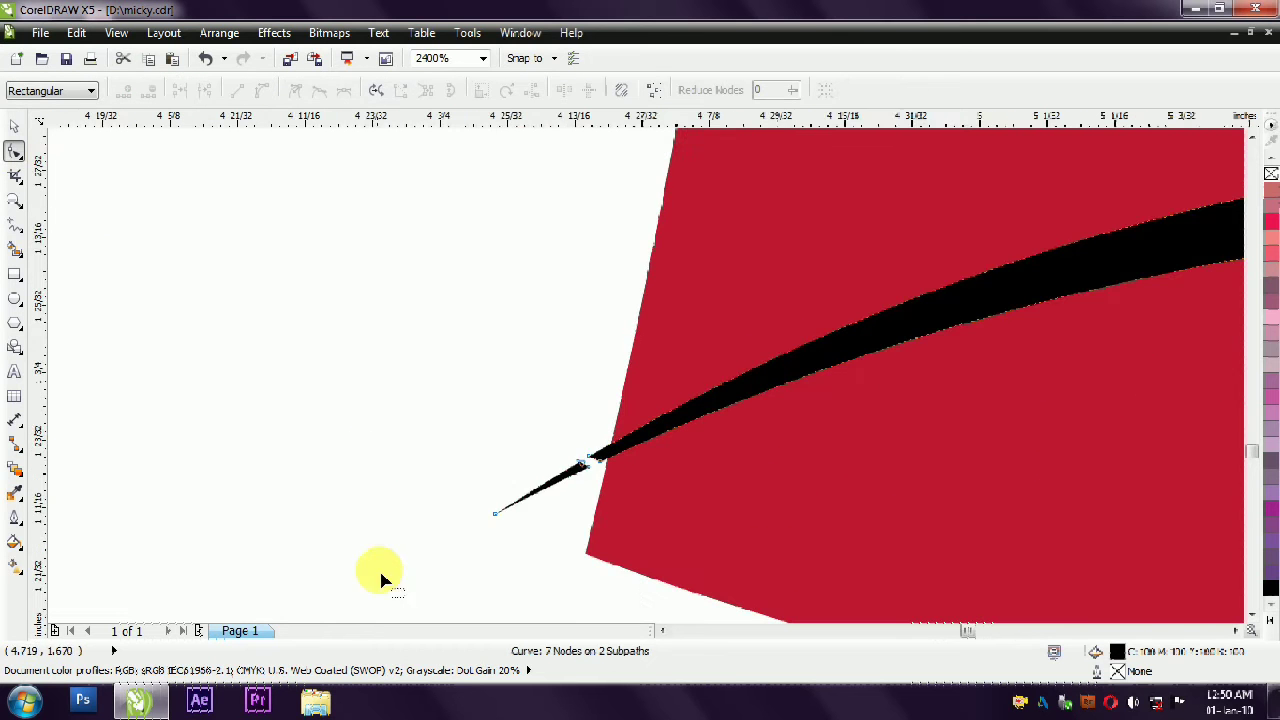
{"action": "left_click_drag", "start_coordinate": [592, 458], "coordinate": [593, 457]}
{"action": "key", "text": "Delete"}
{"action": "left_click", "coordinate": [14, 126]}
Place a vertically mirrored copy of the trimmed arc below it so that the two arcs meet at their tips.
{"action": "scroll", "coordinate": [354, 273], "scroll_direction": "down", "scroll_amount": 2}
{"action": "left_click_drag", "start_coordinate": [731, 226], "coordinate": [748, 332]}
{"action": "right_click", "coordinate": [748, 332]}
{"action": "scroll", "coordinate": [456, 319], "scroll_direction": "up", "scroll_amount": 1}
{"action": "left_click_drag", "start_coordinate": [468, 364], "coordinate": [487, 370]}
{"action": "scroll", "coordinate": [460, 372], "scroll_direction": "down", "scroll_amount": 1}
{"action": "left_click", "coordinate": [766, 266], "text": "shift"}
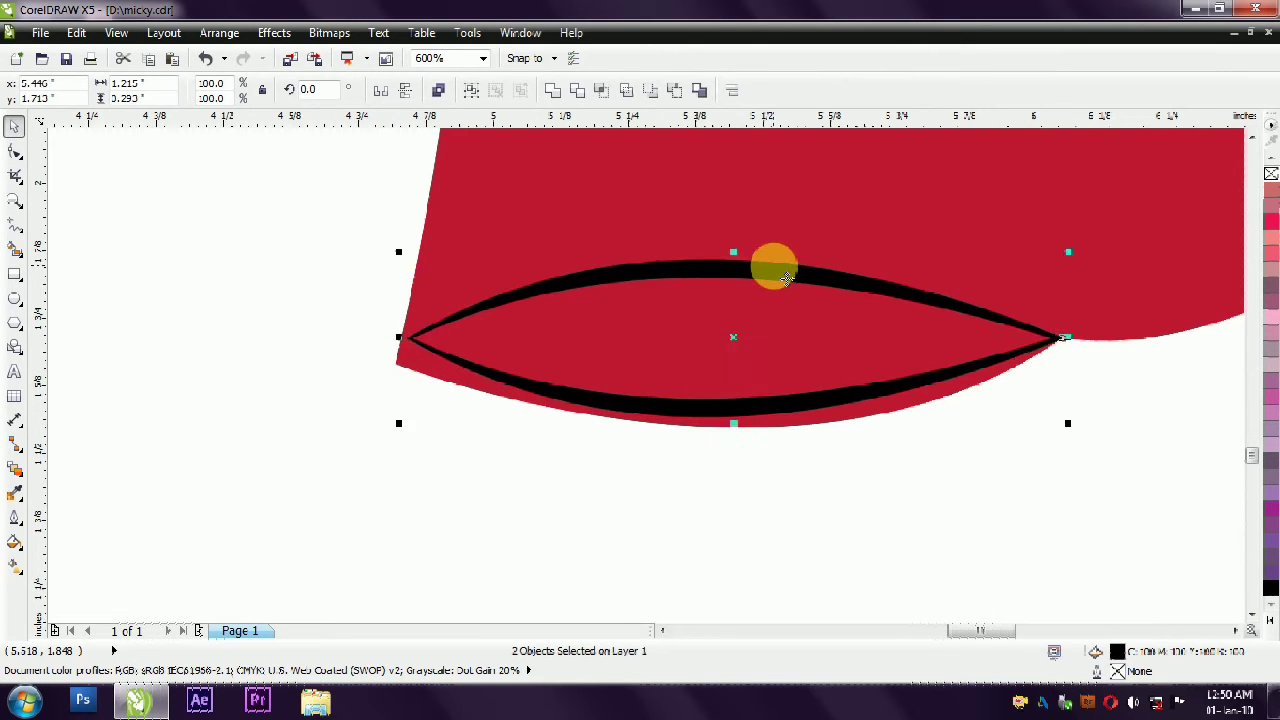
{"action": "key", "text": "ctrl+l"}
Reshape the front corner and lower edge of the shorts' outer outline to line up with the two black hem arcs.
{"action": "left_click", "coordinate": [839, 420]}
{"action": "left_click", "coordinate": [14, 151]}
{"action": "scroll", "coordinate": [394, 363], "scroll_direction": "up", "scroll_amount": 2}
{"action": "left_click_drag", "start_coordinate": [407, 376], "coordinate": [438, 280]}
{"action": "scroll", "coordinate": [438, 284], "scroll_direction": "down", "scroll_amount": 2}
{"action": "left_click_drag", "start_coordinate": [837, 341], "coordinate": [828, 341]}
{"action": "left_click_drag", "start_coordinate": [565, 523], "coordinate": [397, 488]}
{"action": "left_click", "coordinate": [14, 126]}
{"action": "left_click", "coordinate": [289, 469]}
{"action": "scroll", "coordinate": [420, 502], "scroll_direction": "down", "scroll_amount": 1}
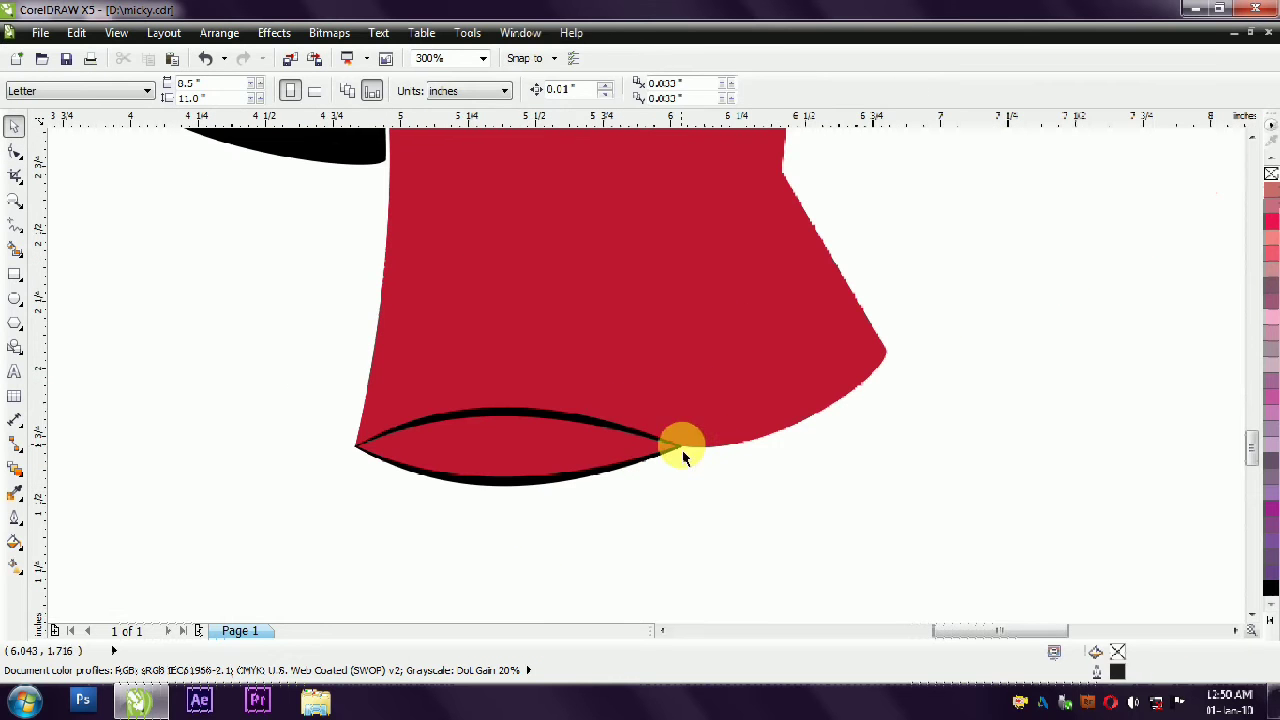
Give the PowerClip shape of the body and shorts a black outline 3 pt wide.
{"action": "left_click", "coordinate": [680, 446]}
{"action": "right_click", "coordinate": [1270, 588]}
{"action": "double_click", "coordinate": [1118, 672]}
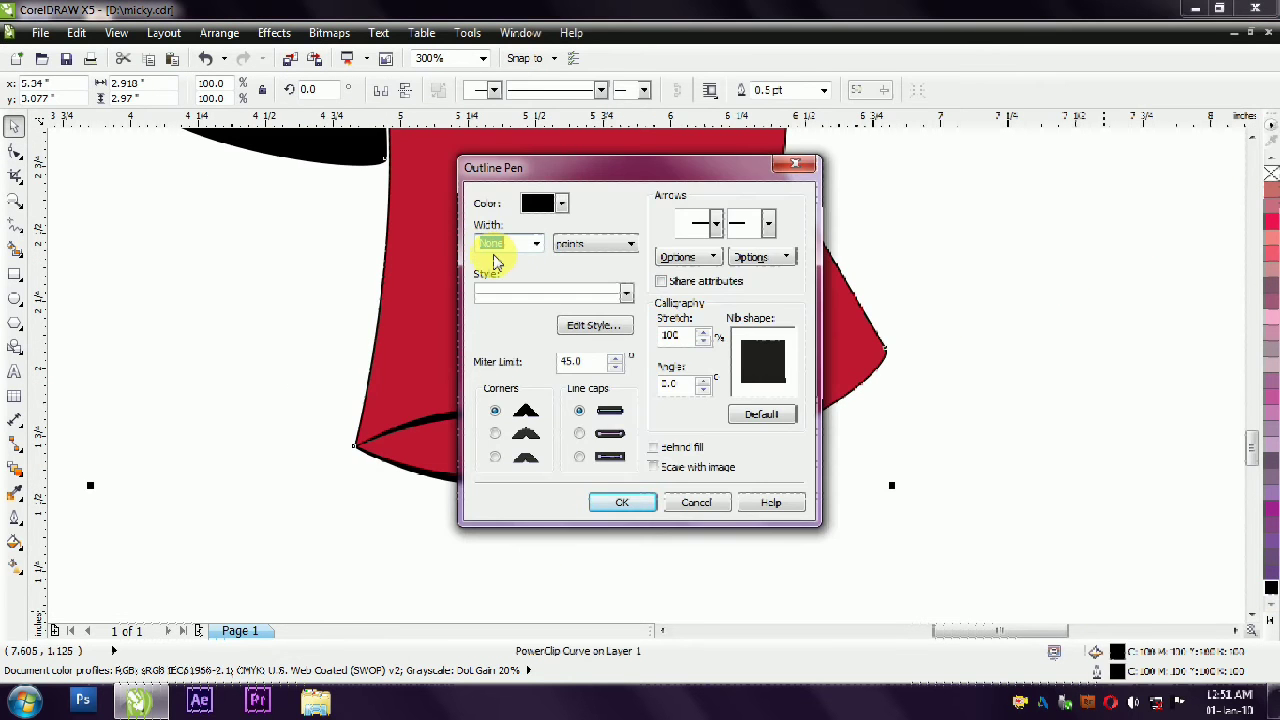
{"action": "left_click", "coordinate": [622, 502]}
{"action": "scroll", "coordinate": [663, 503], "scroll_direction": "down", "scroll_amount": 2}
{"action": "scroll", "coordinate": [663, 271], "scroll_direction": "up", "scroll_amount": 1}
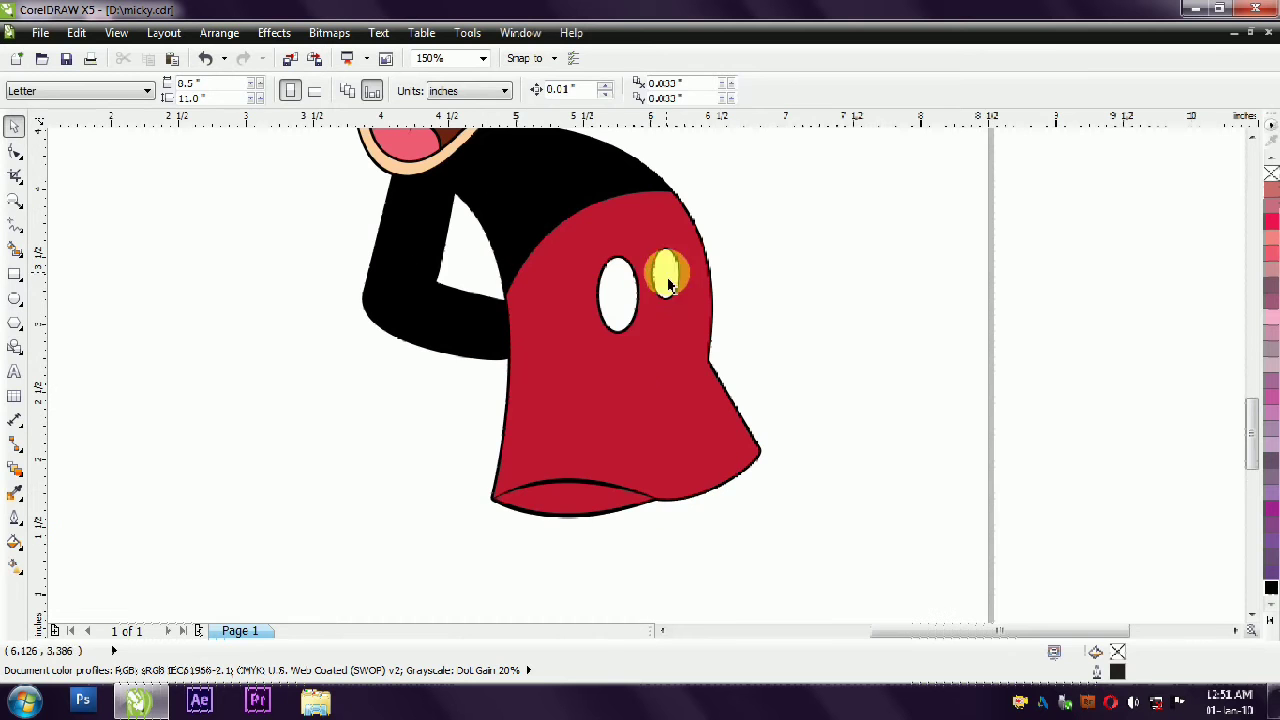
Select both white buttons and move them higher on the shorts.
{"action": "left_click", "coordinate": [663, 285]}
{"action": "left_click", "coordinate": [624, 289], "text": "shift"}
{"action": "left_click_drag", "start_coordinate": [671, 276], "coordinate": [674, 247]}
{"action": "left_click", "coordinate": [877, 434]}
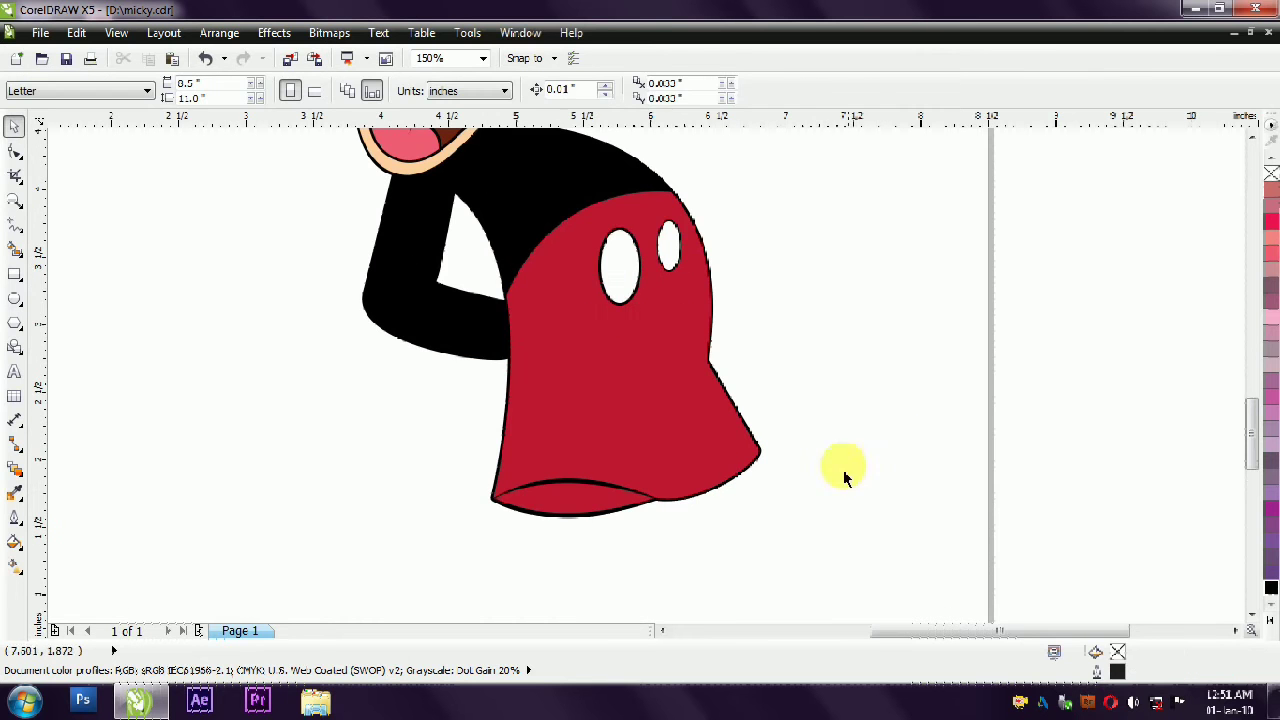
Draw a narrow black-filled wedge about 0.44 inches tall rising from the junction between the shorts' two legs.
{"action": "scroll", "coordinate": [576, 478], "scroll_direction": "up", "scroll_amount": 1}
{"action": "left_click", "coordinate": [14, 224]}
{"action": "left_click", "coordinate": [712, 396]}
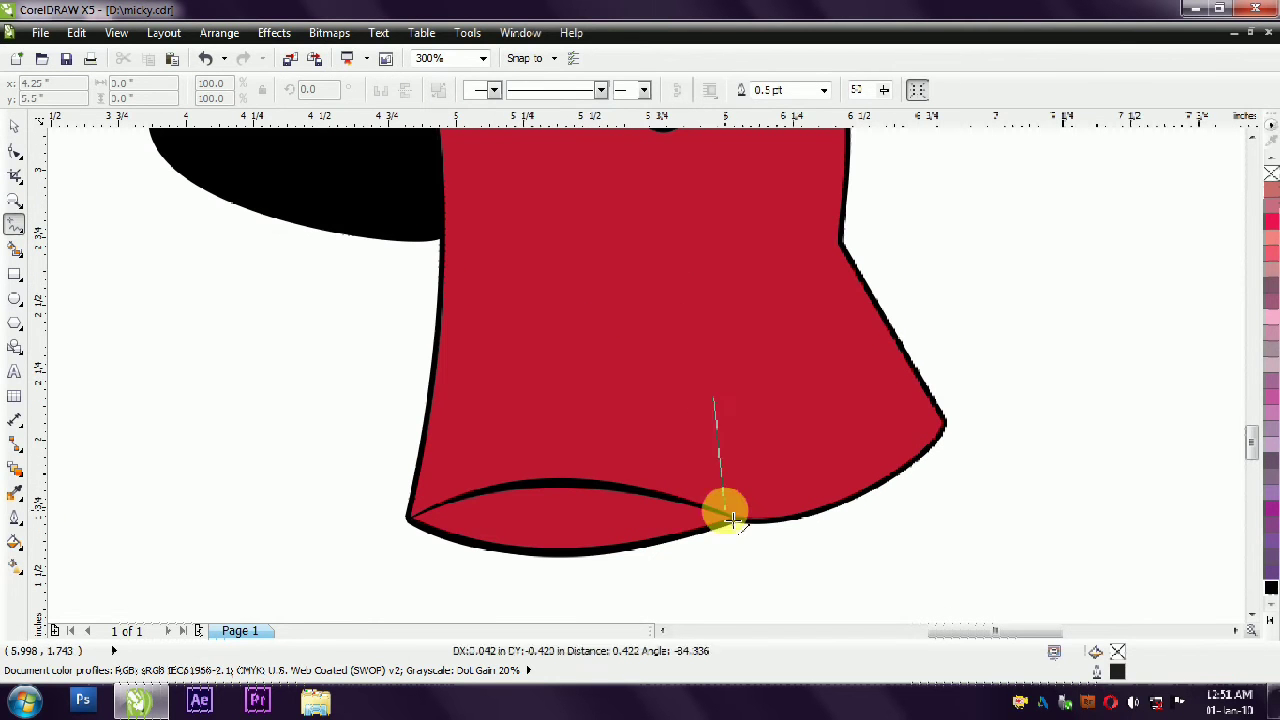
{"action": "left_click", "coordinate": [735, 519]}
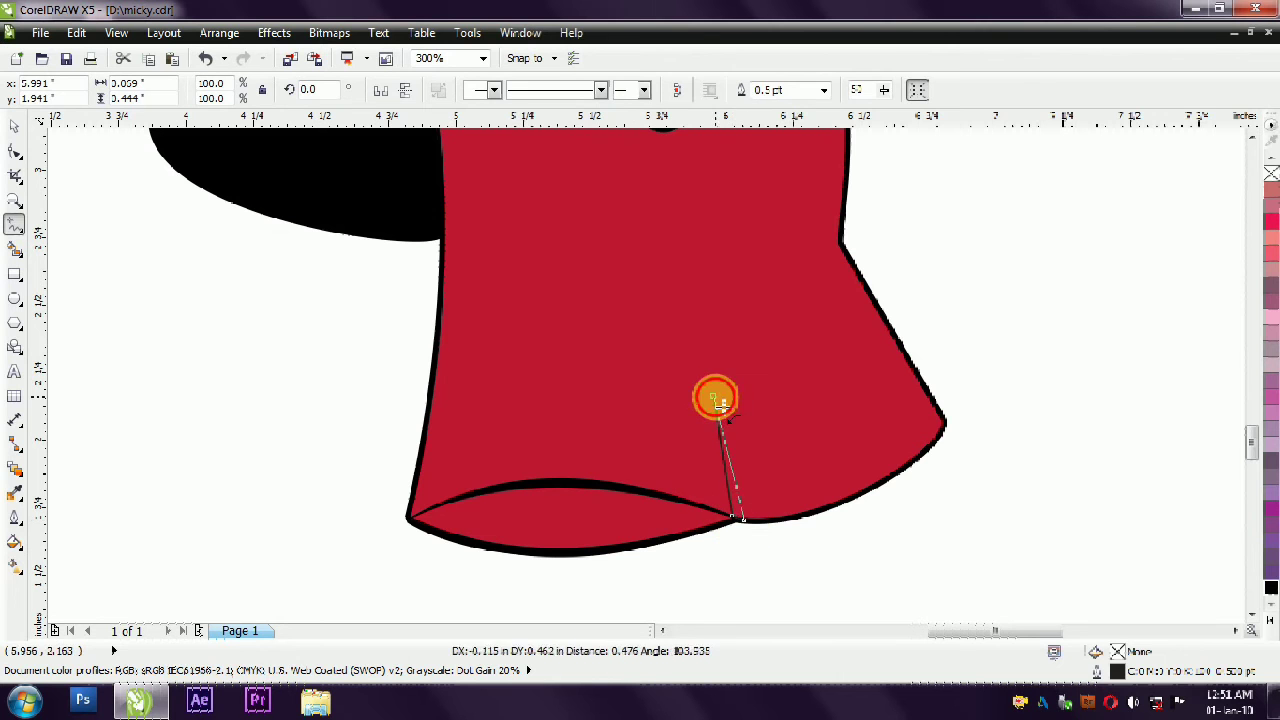
{"action": "left_click", "coordinate": [713, 397]}
{"action": "left_click", "coordinate": [1052, 403]}
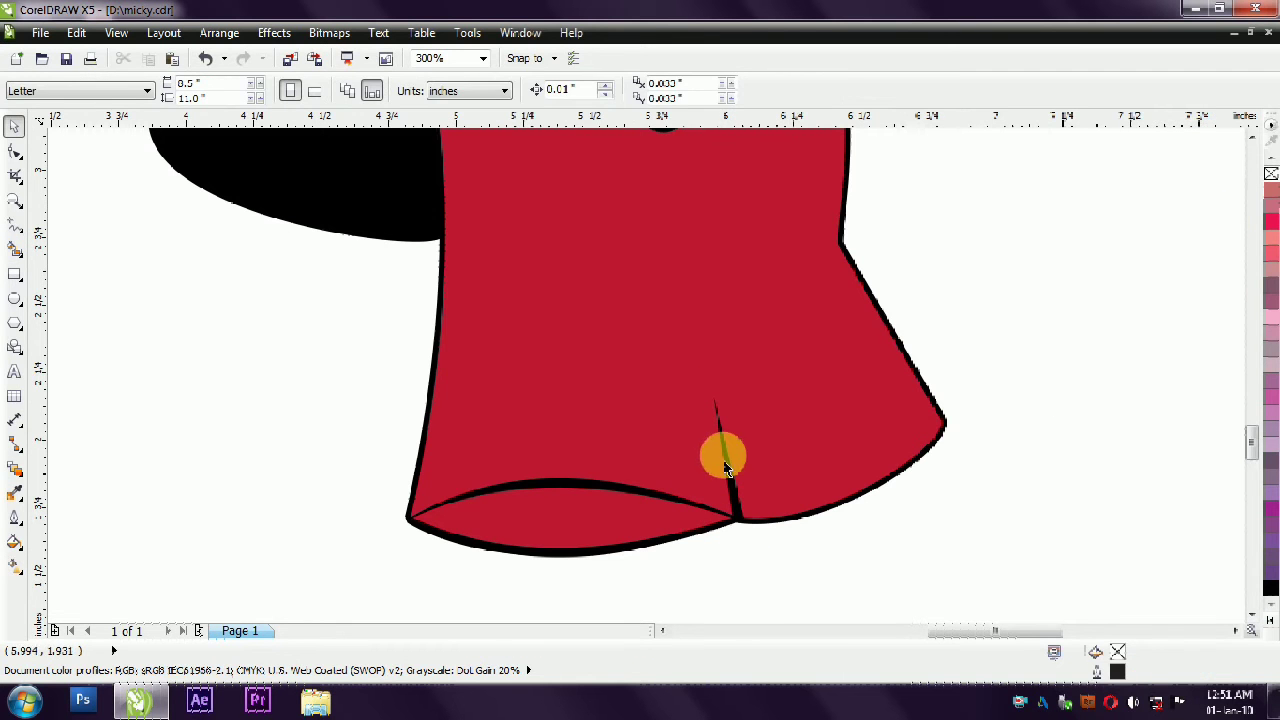
Copy the black wedge, then shrink, rotate and position the copy as a second crease branching towards the rear leg.
{"action": "left_click_drag", "start_coordinate": [730, 472], "coordinate": [768, 413]}
{"action": "right_click", "coordinate": [768, 413]}
{"action": "left_click", "coordinate": [773, 450]}
{"action": "left_click_drag", "start_coordinate": [785, 467], "coordinate": [730, 470]}
{"action": "left_click_drag", "start_coordinate": [738, 424], "coordinate": [736, 424]}
{"action": "key", "text": "Escape"}
{"action": "left_click", "coordinate": [759, 408]}
{"action": "left_click_drag", "start_coordinate": [802, 344], "coordinate": [771, 388]}
{"action": "key", "text": "Escape"}
{"action": "scroll", "coordinate": [749, 448], "scroll_direction": "up", "scroll_amount": 1}
{"action": "left_click", "coordinate": [716, 432]}
{"action": "left_click_drag", "start_coordinate": [717, 432], "coordinate": [722, 431]}
{"action": "left_click", "coordinate": [1089, 245]}
Enlarge the two crease strokes together and seat them at the junction between the shorts' legs.
{"action": "scroll", "coordinate": [833, 434], "scroll_direction": "down", "scroll_amount": 3}
{"action": "scroll", "coordinate": [604, 446], "scroll_direction": "down", "scroll_amount": 2}
{"action": "left_click_drag", "start_coordinate": [806, 374], "coordinate": [590, 510]}
{"action": "left_click_drag", "start_coordinate": [611, 427], "coordinate": [602, 407]}
{"action": "left_click_drag", "start_coordinate": [620, 454], "coordinate": [624, 454]}
{"action": "scroll", "coordinate": [631, 541], "scroll_direction": "up", "scroll_amount": 1}
{"action": "left_click", "coordinate": [631, 541]}
{"action": "scroll", "coordinate": [631, 541], "scroll_direction": "down", "scroll_amount": 1}
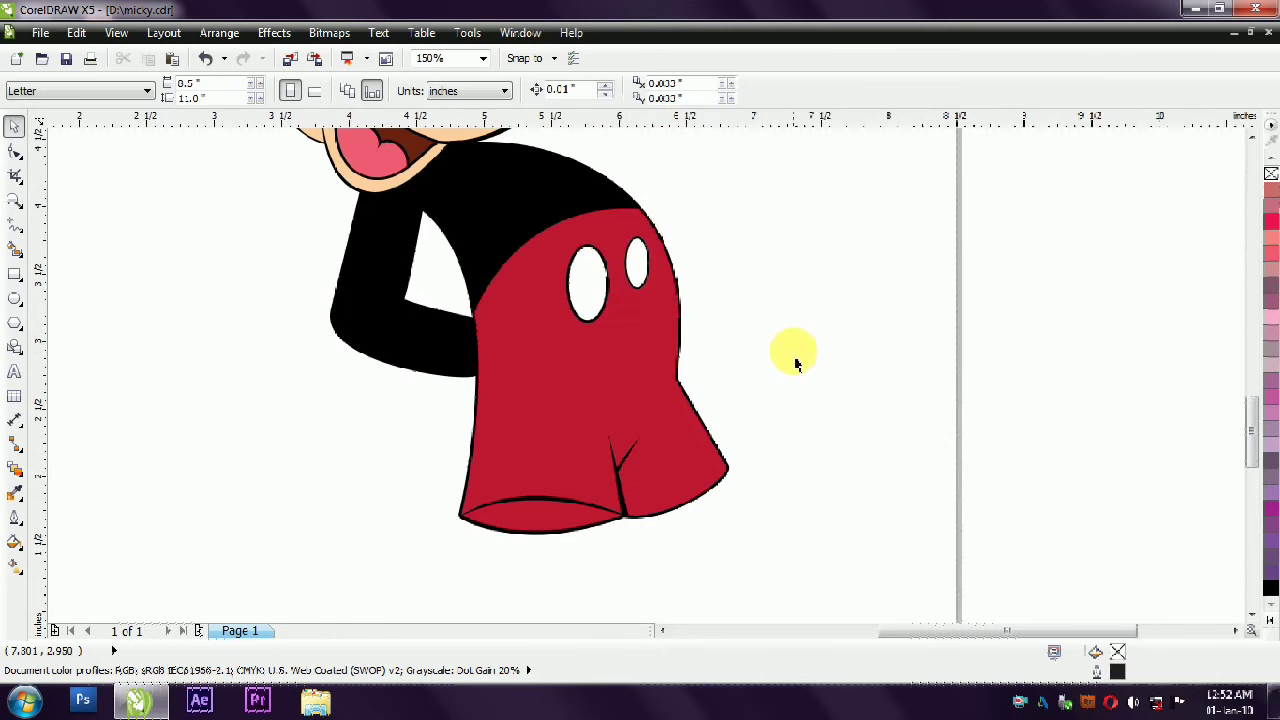
Widen the lower hem arc to 101% so that its tip meets the front corner of the shorts.
{"action": "left_click", "coordinate": [542, 531]}
{"action": "left_click", "coordinate": [511, 566]}
{"action": "scroll", "coordinate": [511, 566], "scroll_direction": "up", "scroll_amount": 2}
{"action": "left_click", "coordinate": [303, 374]}
{"action": "scroll", "coordinate": [295, 384], "scroll_direction": "up", "scroll_amount": 1}
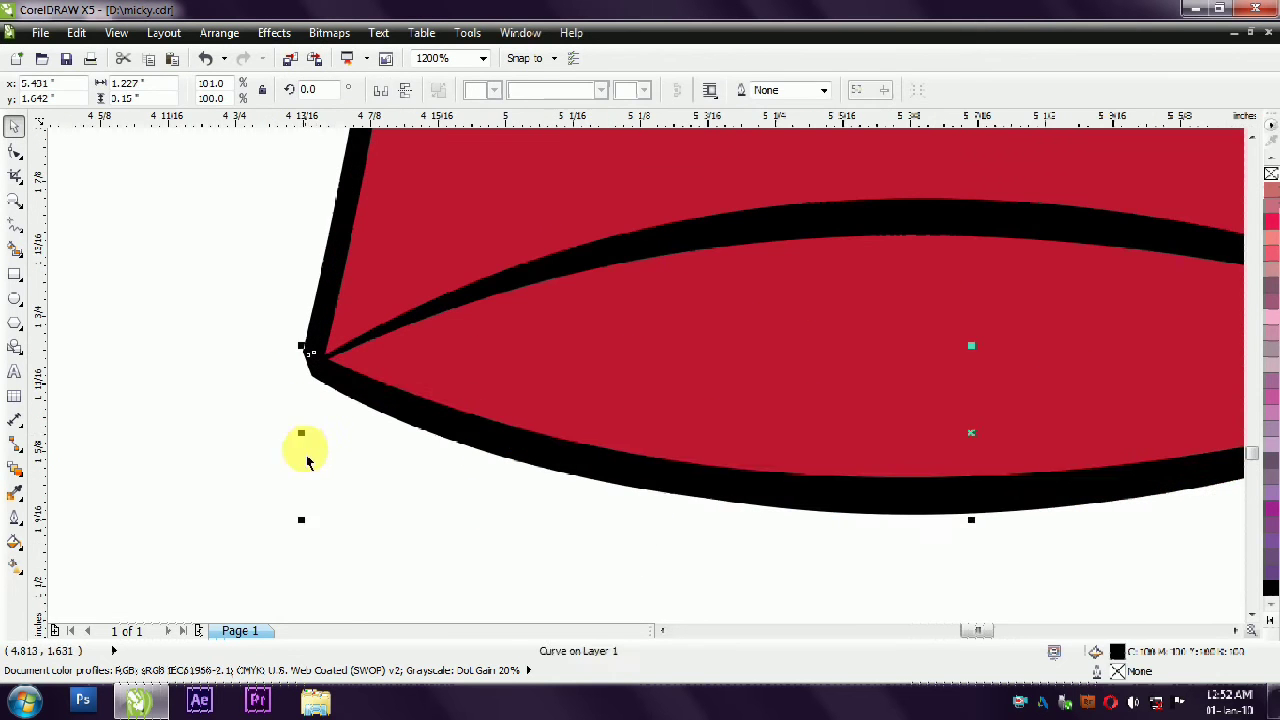
{"action": "left_click", "coordinate": [290, 483]}
Draw a closed four-sided shape about 1.22 by 0.25 inches over the front leg opening, with its corners on the black arcs.
{"action": "scroll", "coordinate": [290, 483], "scroll_direction": "down", "scroll_amount": 1}
{"action": "left_click", "coordinate": [14, 224]}
{"action": "left_click", "coordinate": [300, 421]}
{"action": "left_click", "coordinate": [660, 352]}
{"action": "left_click", "coordinate": [958, 420]}
{"action": "left_click", "coordinate": [634, 492]}
{"action": "left_click", "coordinate": [300, 421]}
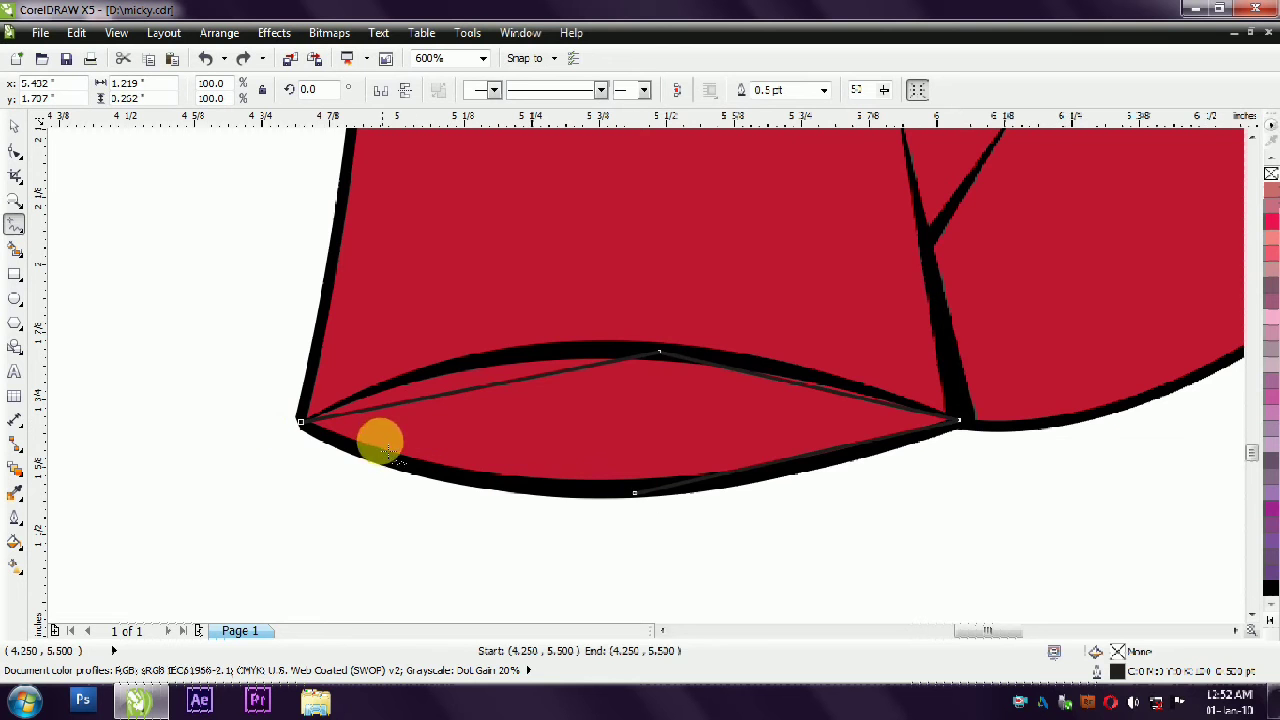
{"action": "left_click", "coordinate": [302, 422]}
Convert the four-sided shape's sides to curves and bend them to follow the upper and lower hem arcs.
{"action": "key", "text": "F10"}
{"action": "left_click_drag", "start_coordinate": [180, 223], "coordinate": [965, 525]}
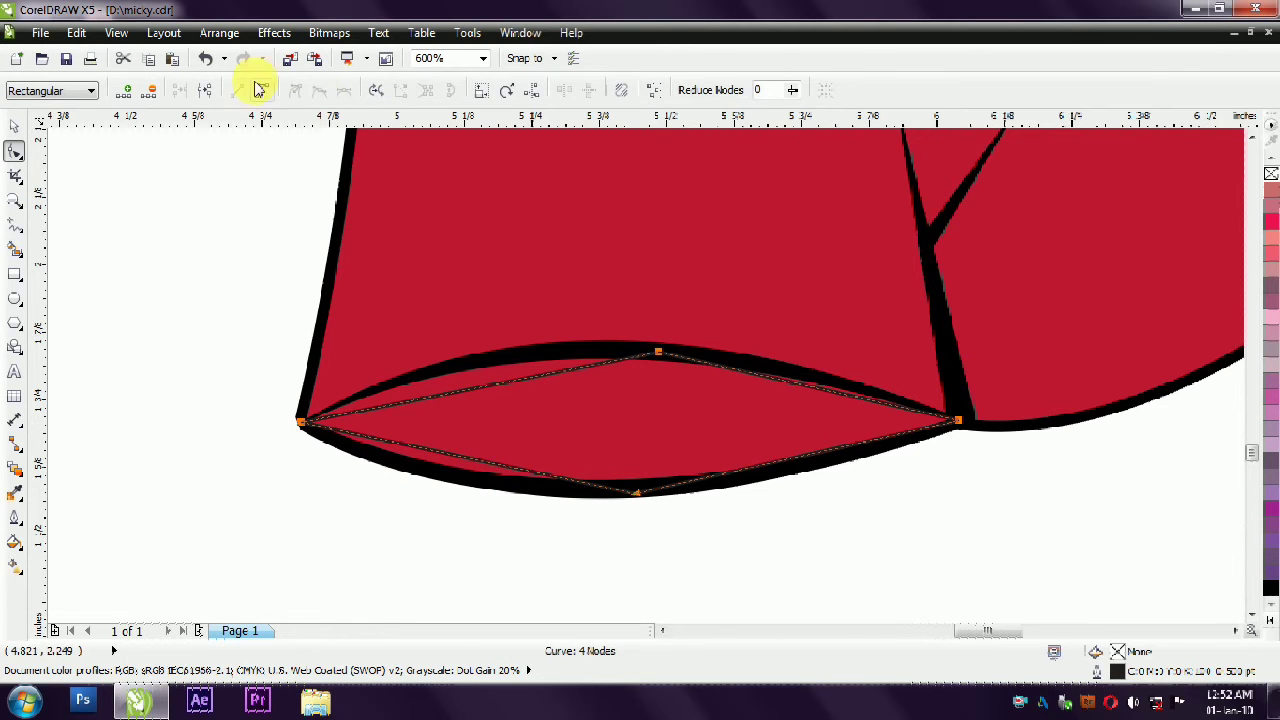
{"action": "left_click_drag", "start_coordinate": [475, 395], "coordinate": [478, 374]}
{"action": "left_click_drag", "start_coordinate": [806, 386], "coordinate": [806, 376]}
{"action": "left_click_drag", "start_coordinate": [757, 466], "coordinate": [794, 481]}
{"action": "left_click_drag", "start_coordinate": [472, 463], "coordinate": [461, 483]}
{"action": "key", "text": "space"}
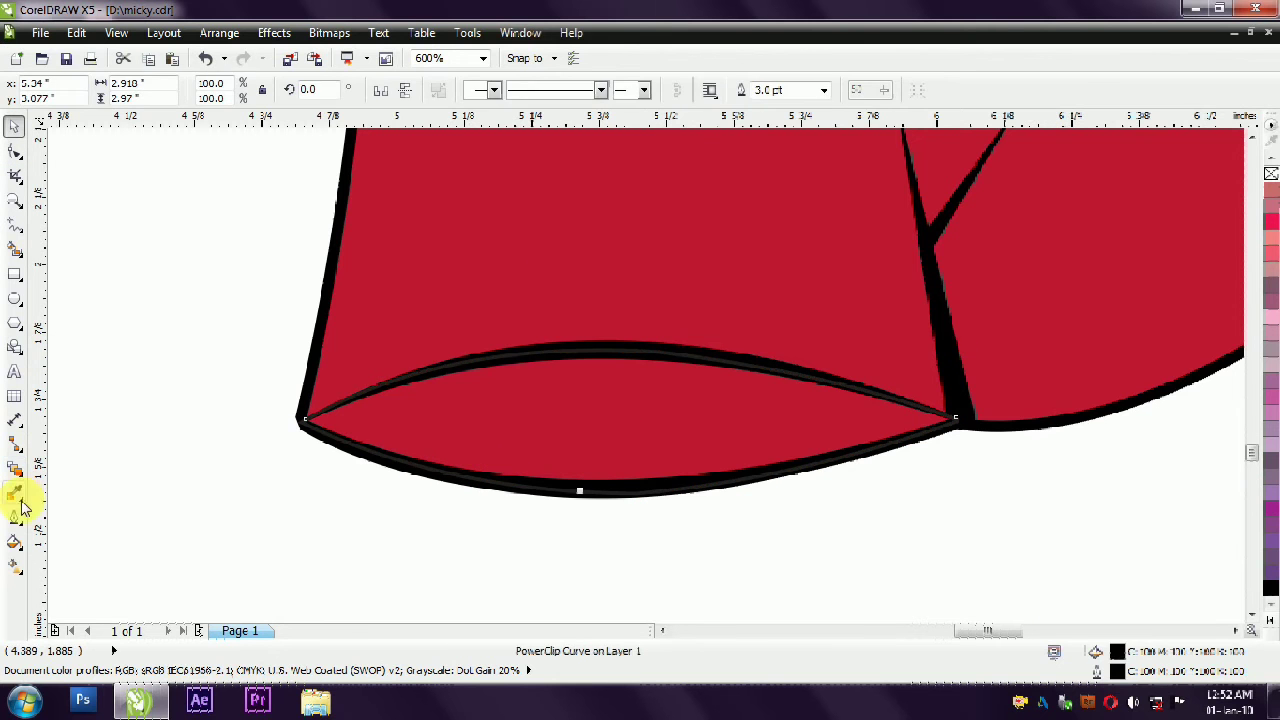
Fill the leg opening with a darkened version of the shorts' red, remove its outline and send it behind the hem arc.
{"action": "left_click", "coordinate": [15, 492]}
{"action": "left_click", "coordinate": [537, 414]}
{"action": "key", "text": "space"}
{"action": "left_click", "coordinate": [1270, 592]}
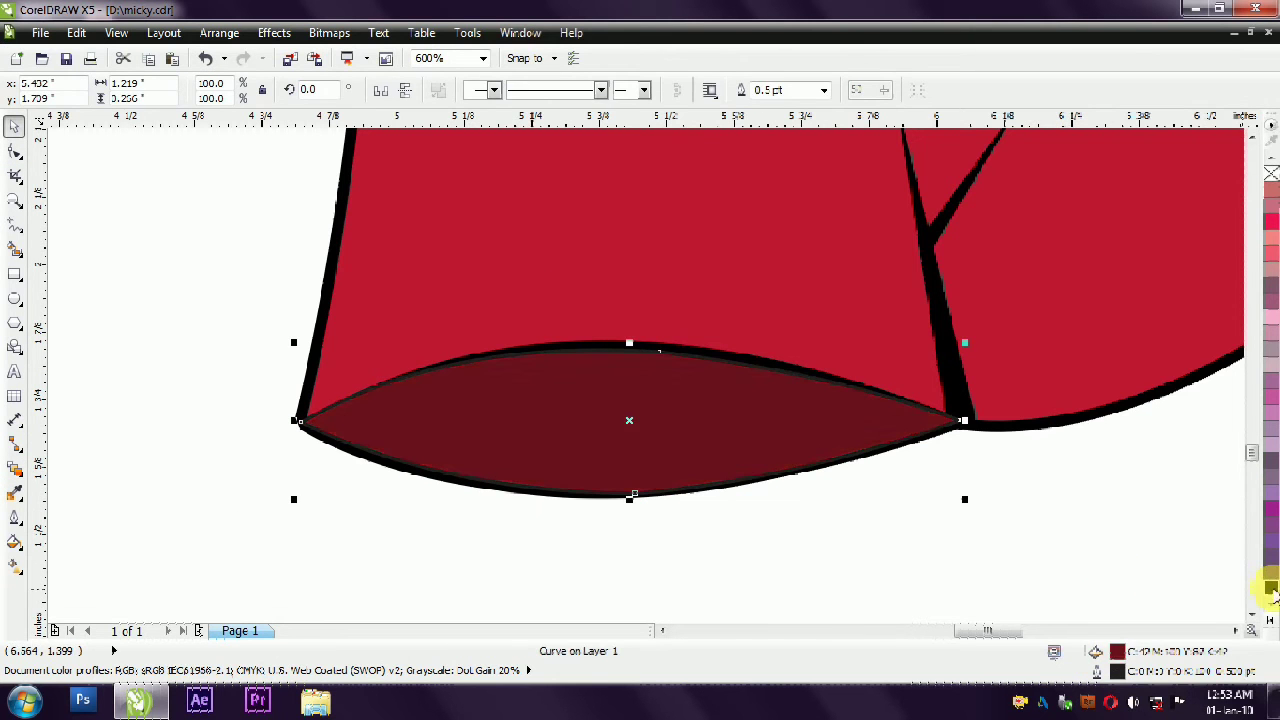
{"action": "right_click", "coordinate": [1271, 174]}
{"action": "key", "text": "ctrl+PageDown"}
{"action": "left_click", "coordinate": [788, 596]}
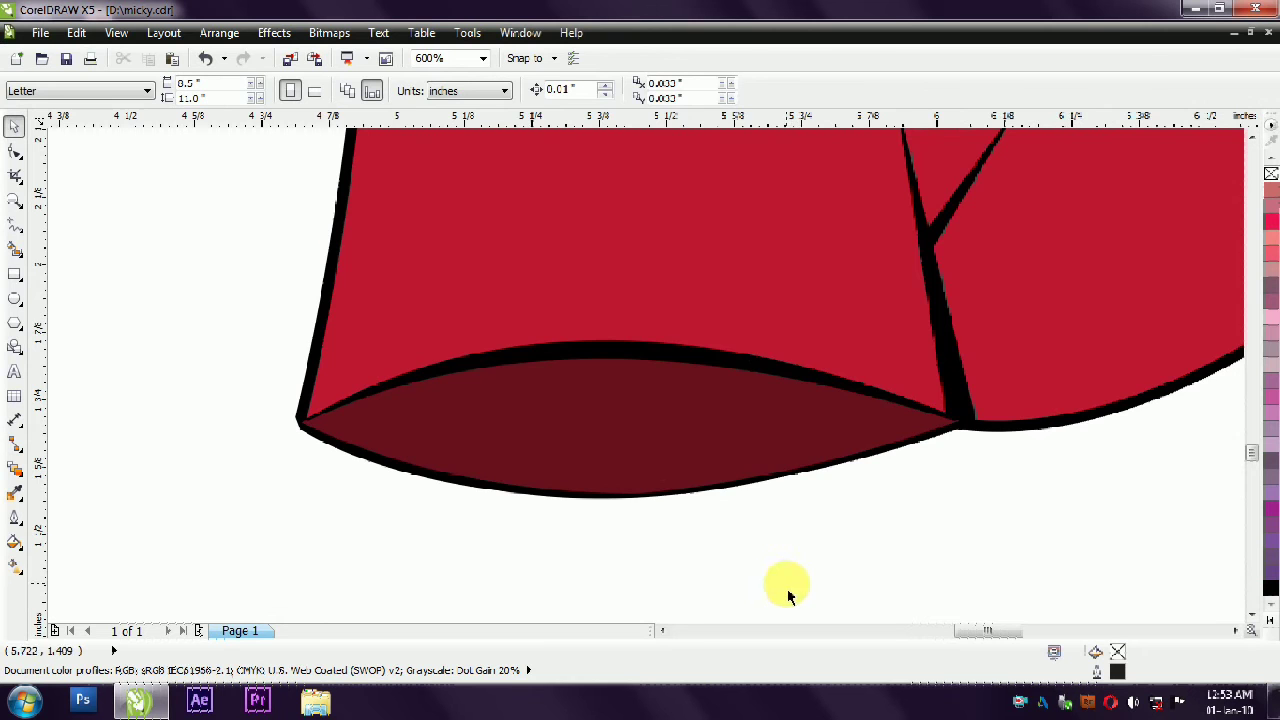
Draw a closed, slanted four-sided leg about 1.04 by 1.6 inches extending down from the shorts' front leg opening.
{"action": "scroll", "coordinate": [826, 478], "scroll_direction": "down", "scroll_amount": 6}
{"action": "scroll", "coordinate": [706, 514], "scroll_direction": "down", "scroll_amount": 2}
{"action": "key", "text": "ctrl+a"}
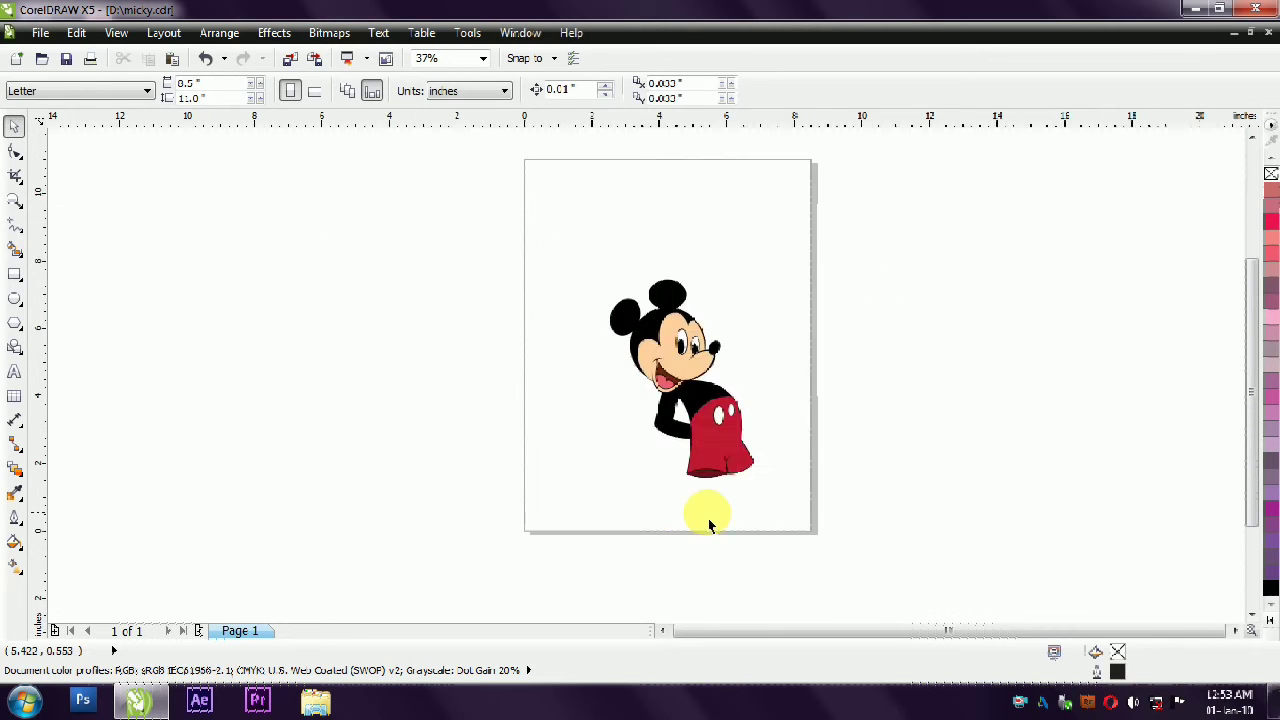
{"action": "key", "text": "Escape"}
{"action": "scroll", "coordinate": [683, 434], "scroll_direction": "up", "scroll_amount": 2}
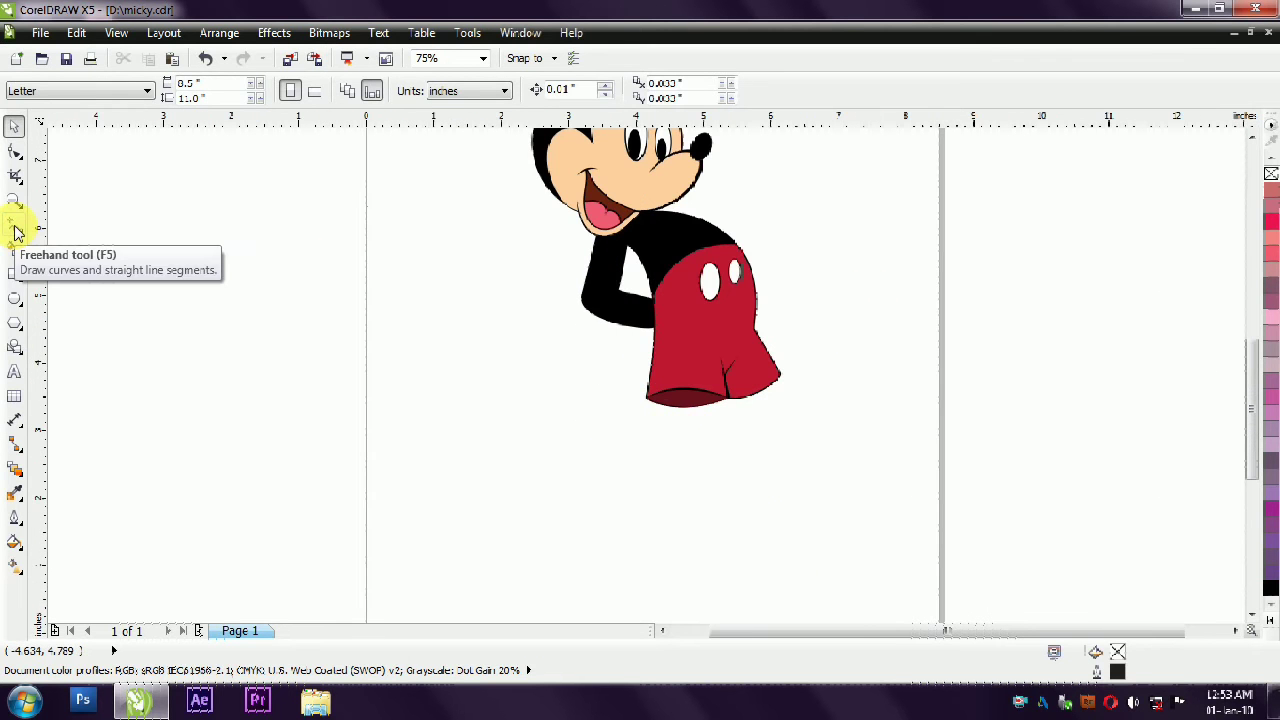
{"action": "left_click", "coordinate": [15, 232]}
{"action": "left_click", "coordinate": [645, 397]}
{"action": "left_click", "coordinate": [607, 476]}
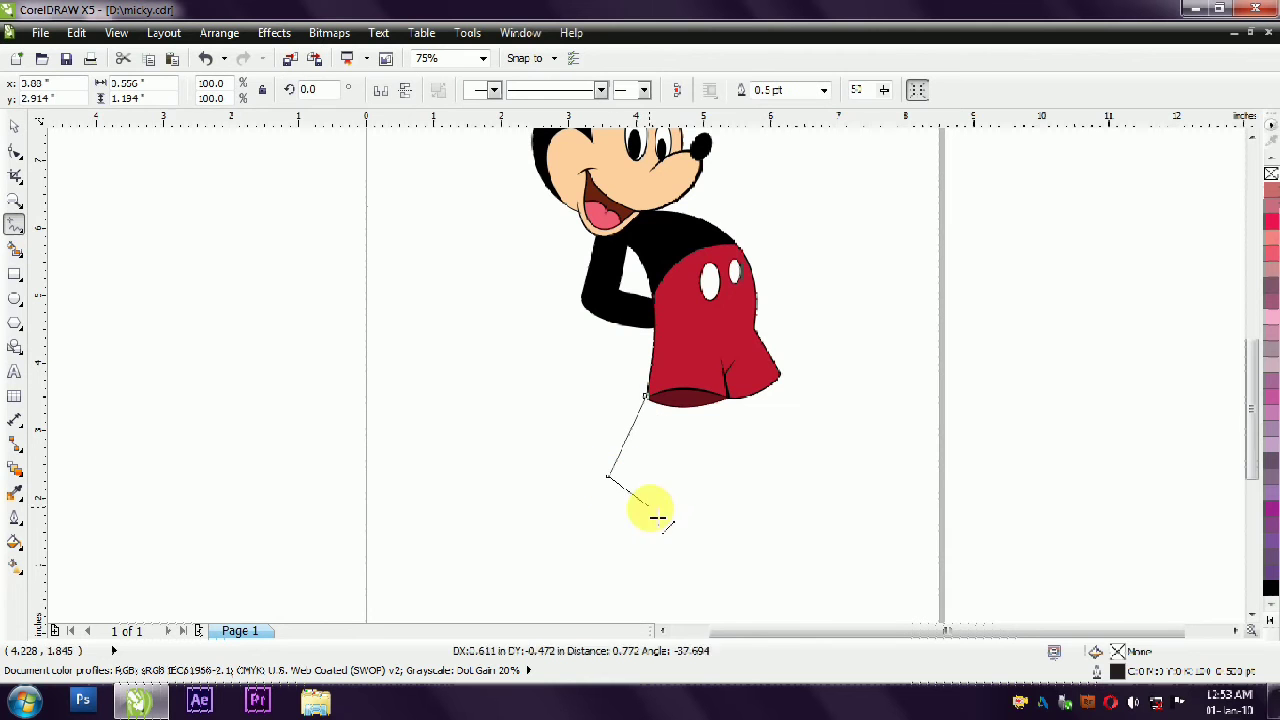
{"action": "left_click", "coordinate": [648, 490]}
{"action": "left_click", "coordinate": [682, 390]}
{"action": "left_click", "coordinate": [645, 397]}
Bend the leg's top edge along the upper hem arc, then fill the leg with black and remove its outline.
{"action": "scroll", "coordinate": [666, 405], "scroll_direction": "up", "scroll_amount": 2}
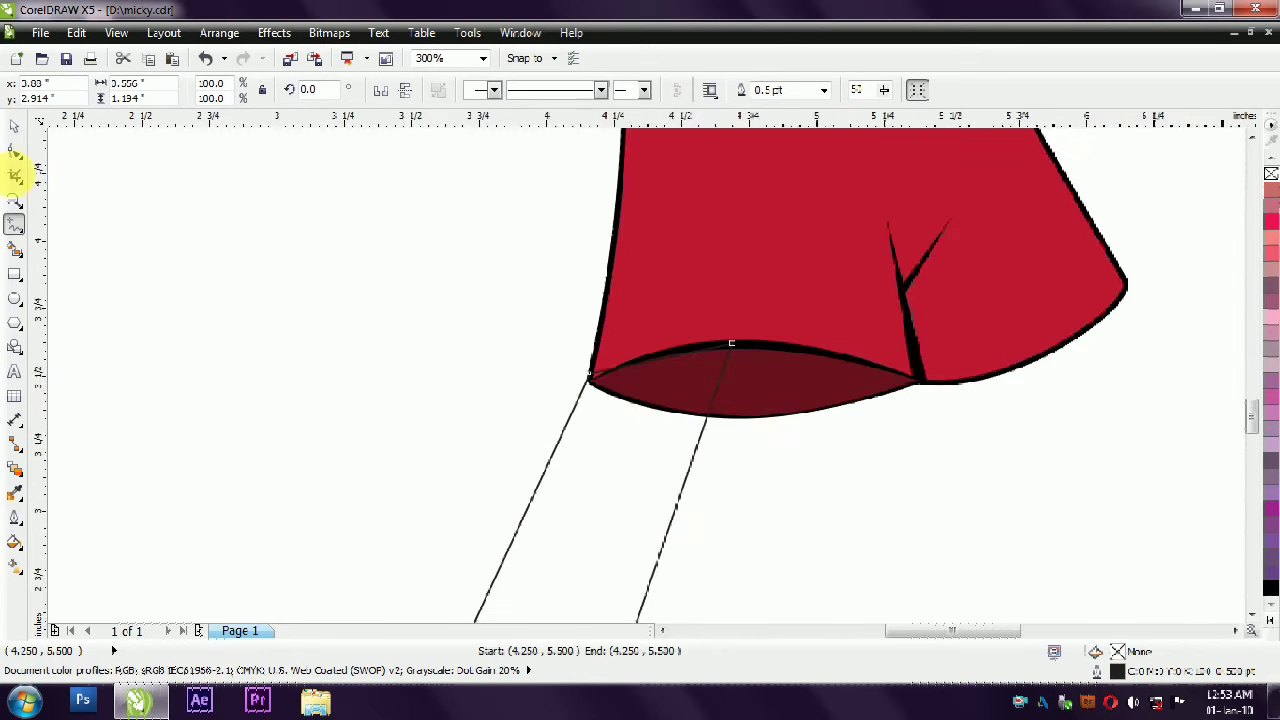
{"action": "left_click", "coordinate": [15, 150]}
{"action": "scroll", "coordinate": [605, 400], "scroll_direction": "up", "scroll_amount": 2}
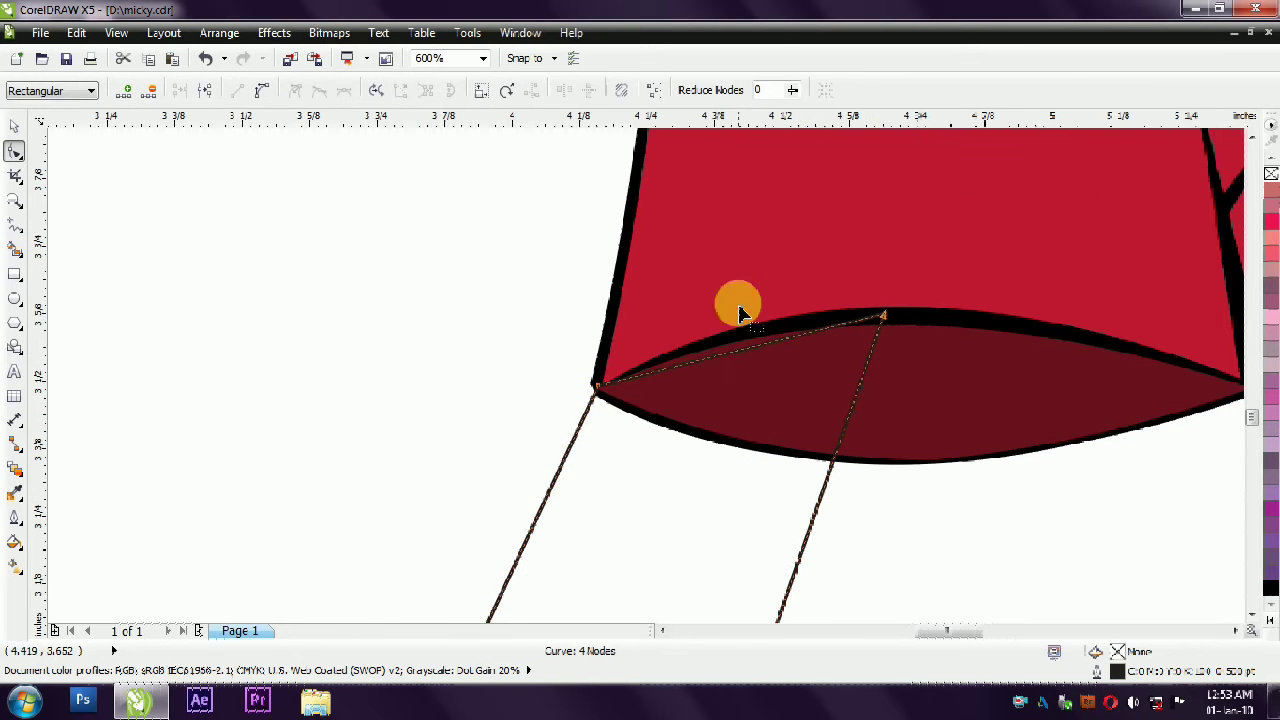
{"action": "left_click_drag", "start_coordinate": [717, 357], "coordinate": [710, 347]}
{"action": "scroll", "coordinate": [680, 349], "scroll_direction": "down", "scroll_amount": 4}
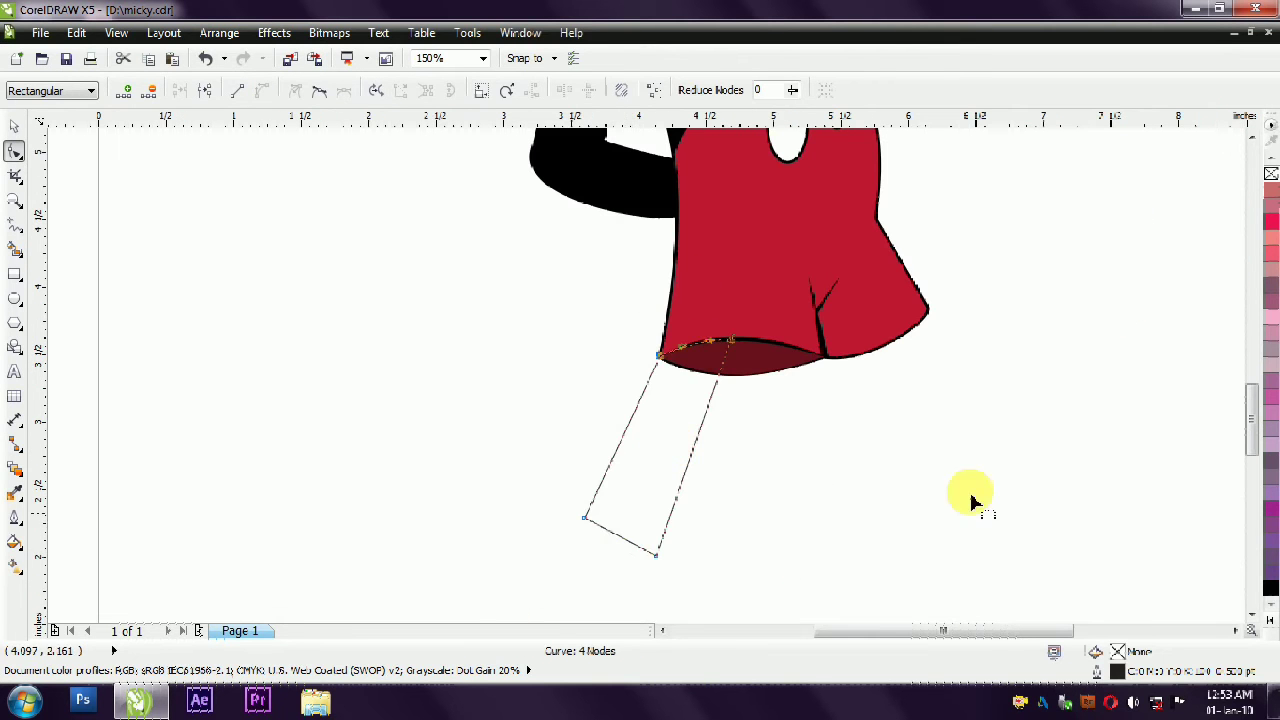
{"action": "left_click", "coordinate": [1271, 587]}
{"action": "left_click", "coordinate": [15, 130]}
{"action": "left_click", "coordinate": [15, 151]}
{"action": "right_click", "coordinate": [1271, 174]}
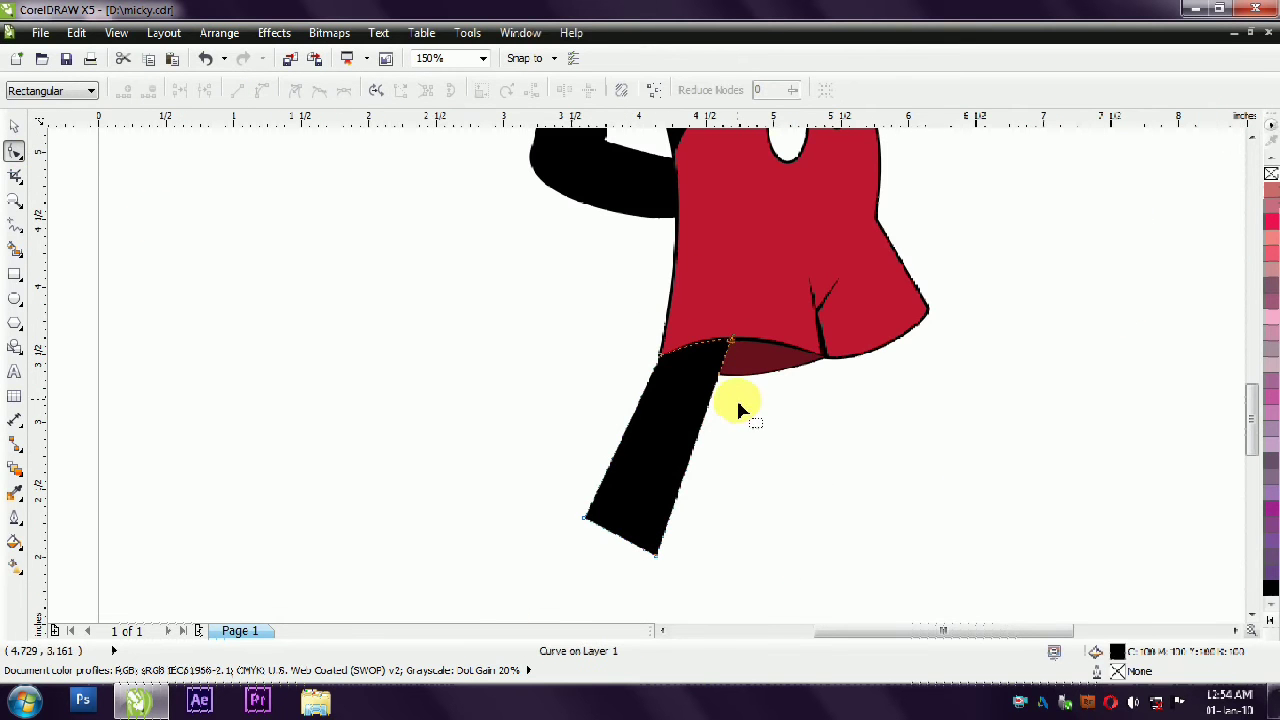
Place a smaller copy of the black leg, angled the opposite way, beneath the rear leg of the shorts.
{"action": "left_click", "coordinate": [15, 130]}
{"action": "left_click", "coordinate": [666, 457]}
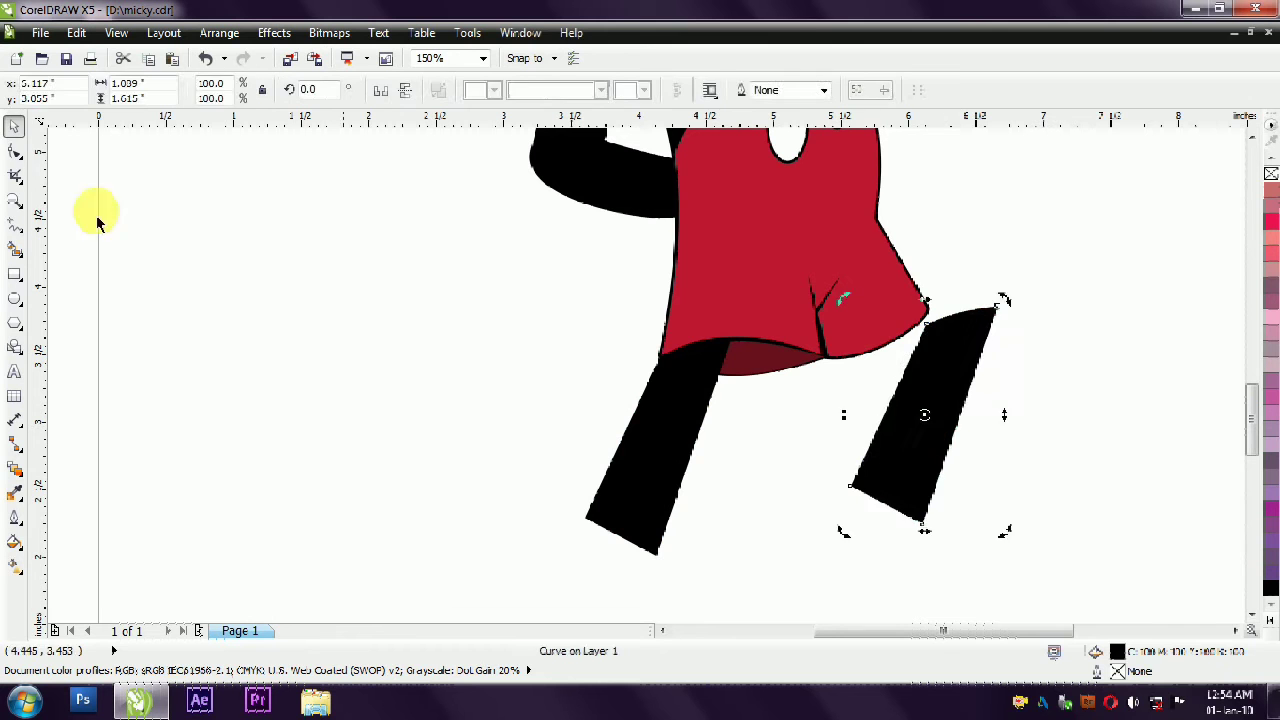
{"action": "key", "text": "F10"}
{"action": "key", "text": "space"}
{"action": "left_click_drag", "start_coordinate": [1004, 532], "coordinate": [943, 309]}
{"action": "left_click", "coordinate": [871, 409]}
{"action": "left_click", "coordinate": [1000, 472]}
{"action": "left_click", "coordinate": [886, 466]}
{"action": "left_click_drag", "start_coordinate": [886, 466], "coordinate": [875, 440]}
{"action": "left_click", "coordinate": [1092, 430]}
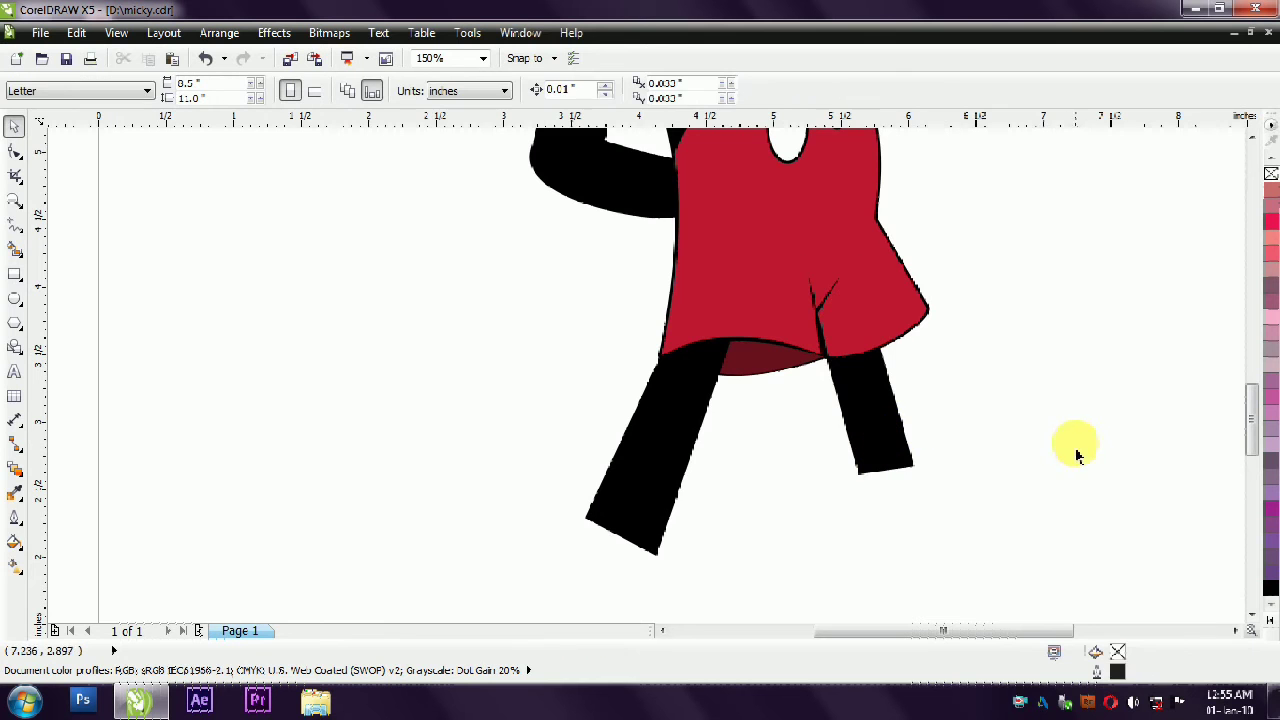
Draw a closed, curved shoe outline about 1.73 by 1.48 inches around the front leg's lower end with the Pen tool.
{"action": "scroll", "coordinate": [369, 374], "scroll_direction": "down", "scroll_amount": 3}
{"action": "left_click", "coordinate": [17, 222]}
{"action": "left_click", "coordinate": [80, 306]}
{"action": "left_click_drag", "start_coordinate": [587, 426], "coordinate": [614, 494]}
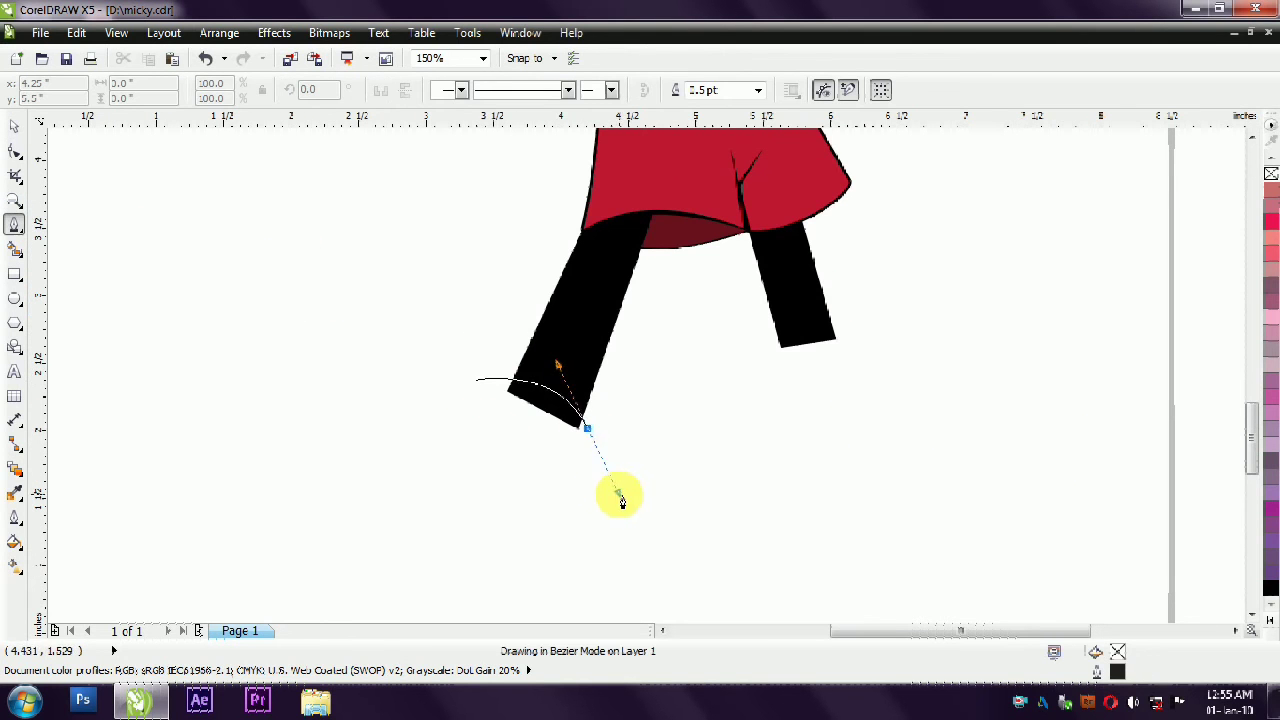
{"action": "left_click", "coordinate": [571, 467]}
{"action": "left_click_drag", "start_coordinate": [493, 518], "coordinate": [416, 508]}
{"action": "left_click", "coordinate": [373, 409]}
{"action": "left_click_drag", "start_coordinate": [370, 356], "coordinate": [490, 355]}
{"action": "left_click", "coordinate": [472, 379]}
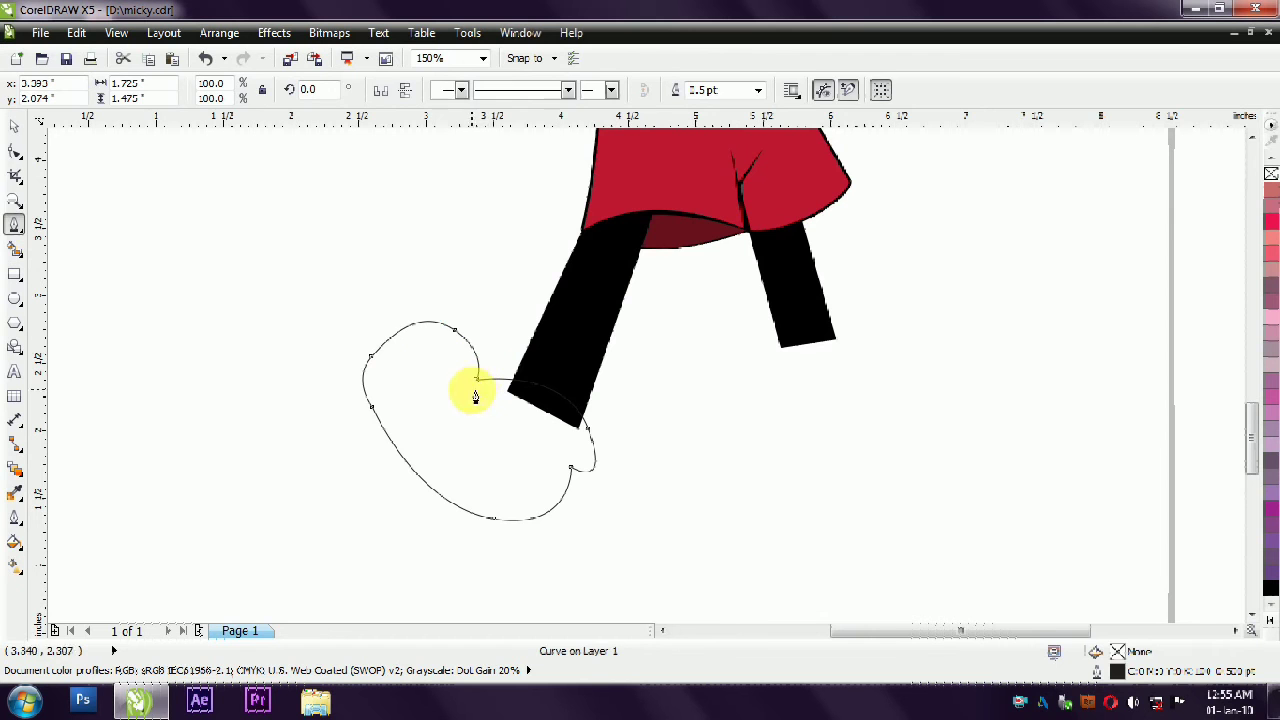
Delete a surplus node from the front shoe's outline and reshape the instep notch and ankle curve to meet the leg's lower end.
{"action": "key", "text": "F10"}
{"action": "key", "text": "Delete"}
{"action": "left_click_drag", "start_coordinate": [377, 359], "coordinate": [382, 335]}
{"action": "left_click_drag", "start_coordinate": [474, 314], "coordinate": [456, 344]}
{"action": "left_click_drag", "start_coordinate": [476, 388], "coordinate": [489, 403]}
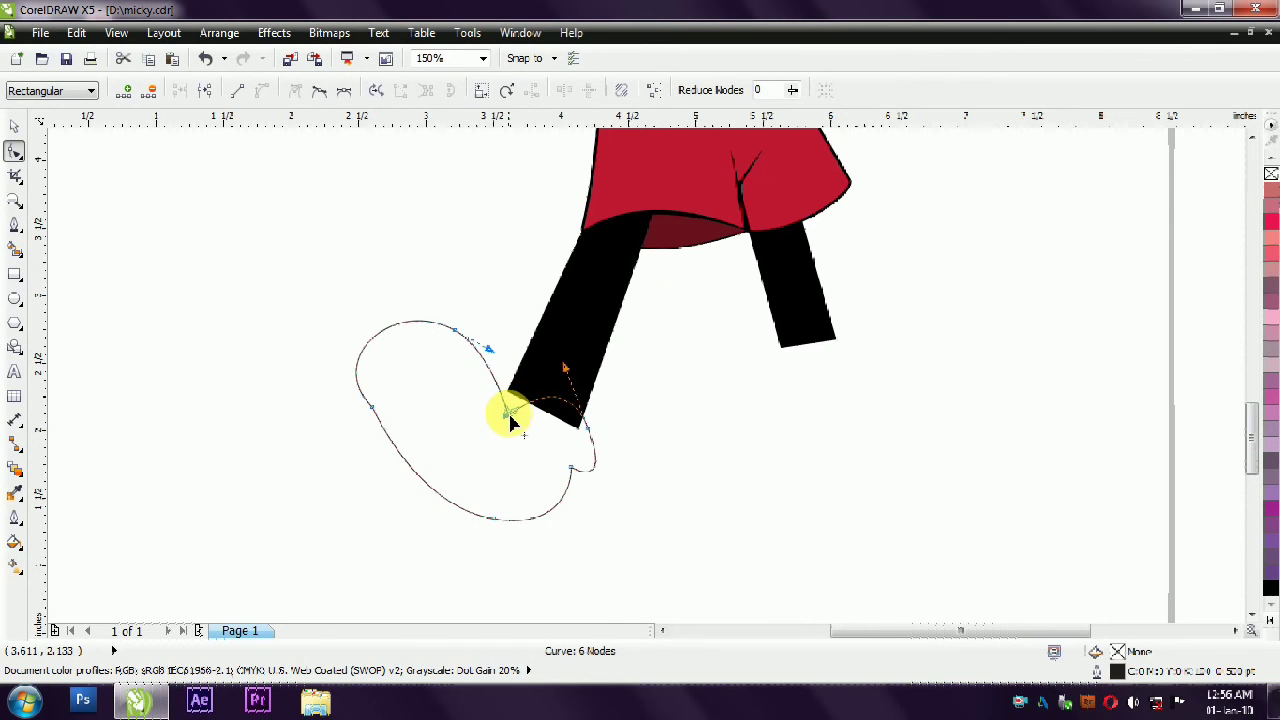
{"action": "left_click_drag", "start_coordinate": [566, 369], "coordinate": [528, 357]}
{"action": "left_click_drag", "start_coordinate": [511, 411], "coordinate": [494, 380]}
{"action": "left_click", "coordinate": [587, 430]}
{"action": "left_click_drag", "start_coordinate": [650, 505], "coordinate": [643, 486]}
{"action": "left_click_drag", "start_coordinate": [588, 430], "coordinate": [574, 414]}
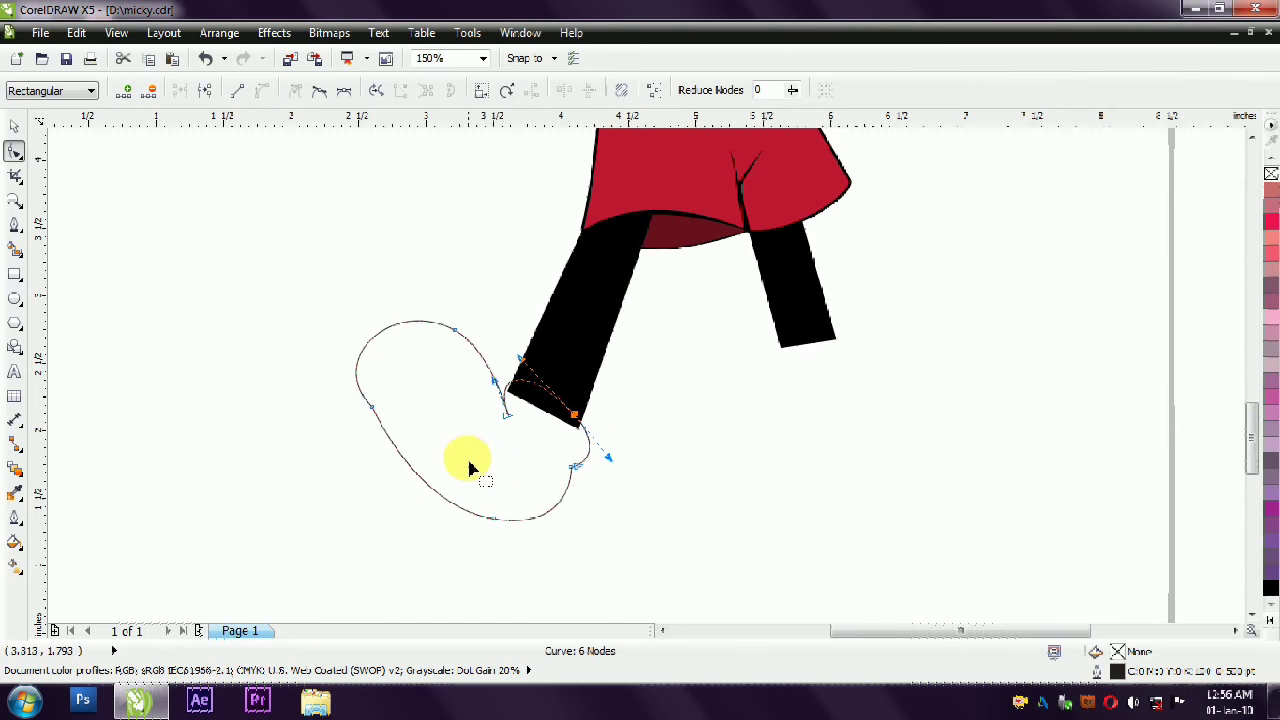
Replace the toe's node and bend the front shoe's toe into a taller, rounder curve.
{"action": "double_click", "coordinate": [379, 324]}
{"action": "key", "text": "Delete"}
{"action": "left_click_drag", "start_coordinate": [378, 323], "coordinate": [373, 333]}
{"action": "left_click_drag", "start_coordinate": [419, 292], "coordinate": [453, 270]}
{"action": "left_click_drag", "start_coordinate": [331, 367], "coordinate": [341, 368]}
Fill the front shoe with yellow (C0 M20 Y100 K0) and give it a 3 pt outline.
{"action": "left_click", "coordinate": [11, 127]}
{"action": "left_click", "coordinate": [1270, 620]}
{"action": "left_click", "coordinate": [1249, 156]}
{"action": "left_click", "coordinate": [1217, 394]}
{"action": "left_click", "coordinate": [1249, 156]}
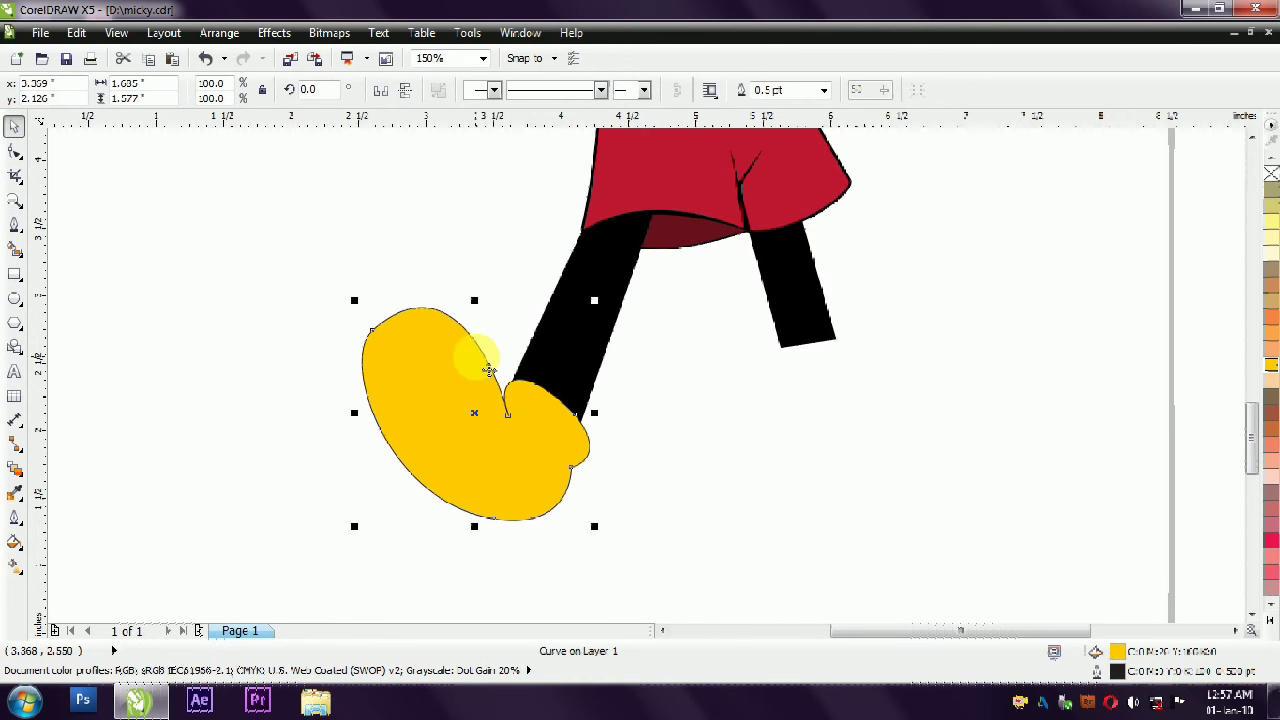
{"action": "double_click", "coordinate": [1097, 672]}
{"action": "left_click", "coordinate": [622, 502]}
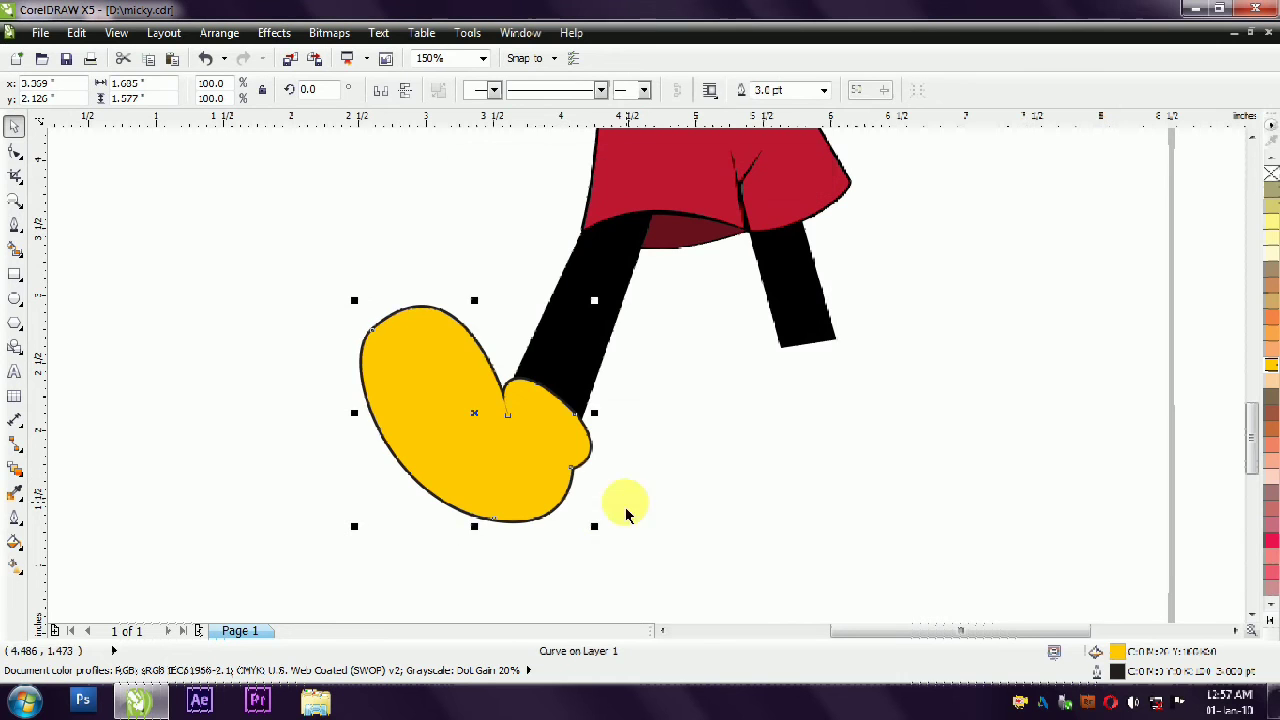
Smooth the front shoe's toe by adjusting the nodes along its outer edge.
{"action": "left_click", "coordinate": [14, 152]}
{"action": "left_click", "coordinate": [387, 316]}
{"action": "left_click_drag", "start_coordinate": [362, 350], "coordinate": [366, 357]}
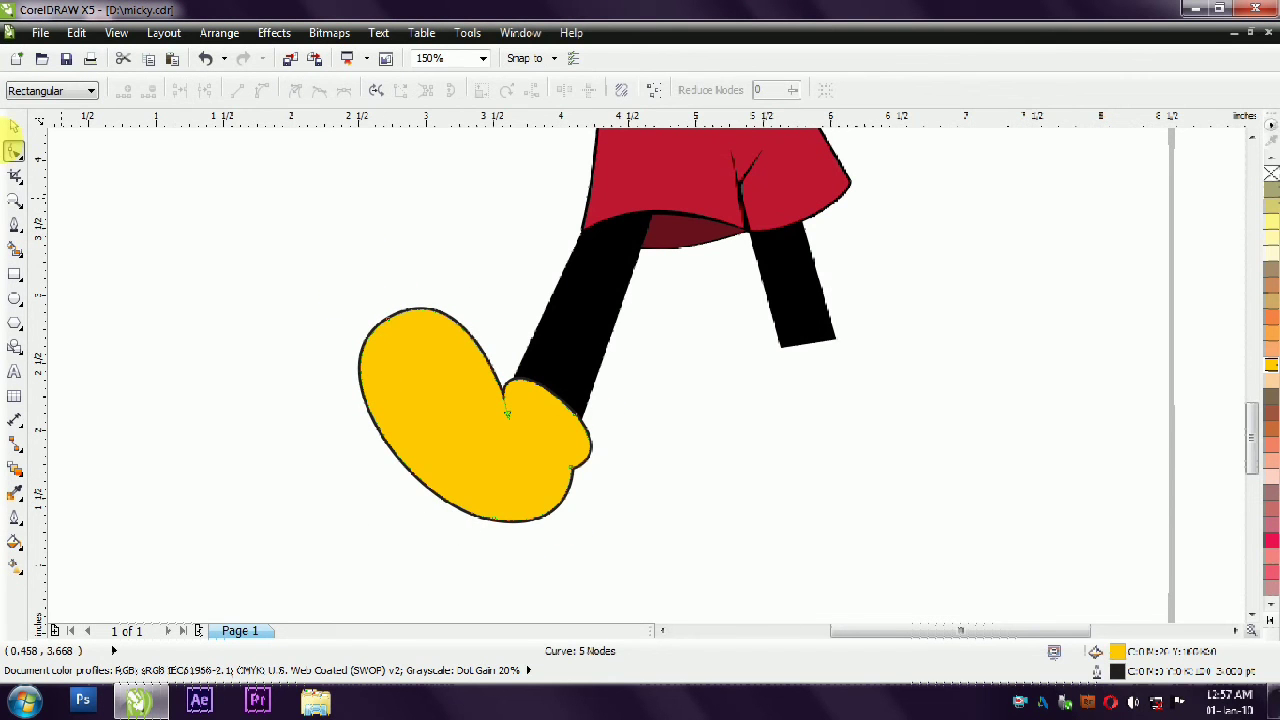
Draw a closed sole shape about 1.33 by 1.23 inches over the front shoe's underside and smooth its inner edge into an S-curve.
{"action": "left_click_drag", "start_coordinate": [400, 381], "coordinate": [535, 514]}
{"action": "left_click", "coordinate": [526, 533]}
{"action": "left_click", "coordinate": [392, 517]}
{"action": "left_click", "coordinate": [344, 432]}
{"action": "left_click", "coordinate": [352, 374]}
{"action": "left_click_drag", "start_coordinate": [402, 386], "coordinate": [371, 357]}
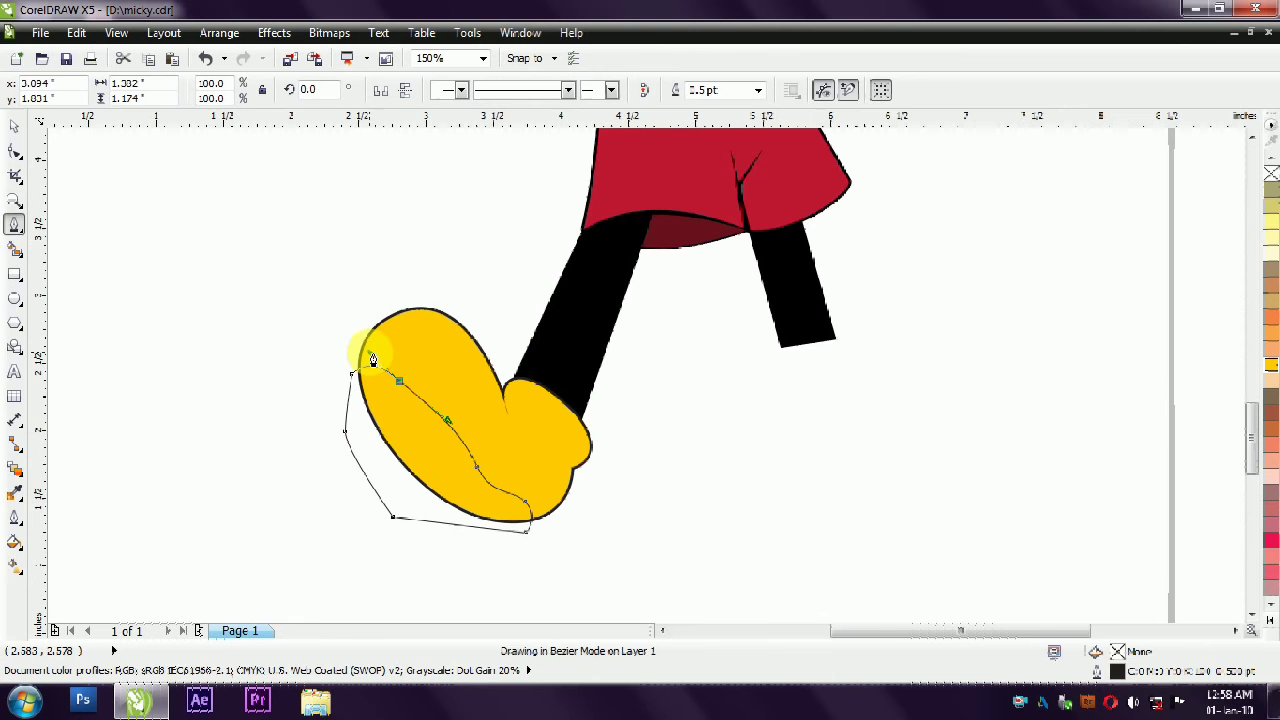
{"action": "left_click", "coordinate": [15, 150]}
{"action": "double_click", "coordinate": [399, 379]}
{"action": "mouse_move", "coordinate": [476, 467]}
{"action": "left_mouse_down"}
{"action": "mouse_move", "coordinate": [470, 450]}
{"action": "mouse_move", "coordinate": [484, 480]}
{"action": "left_mouse_up"}
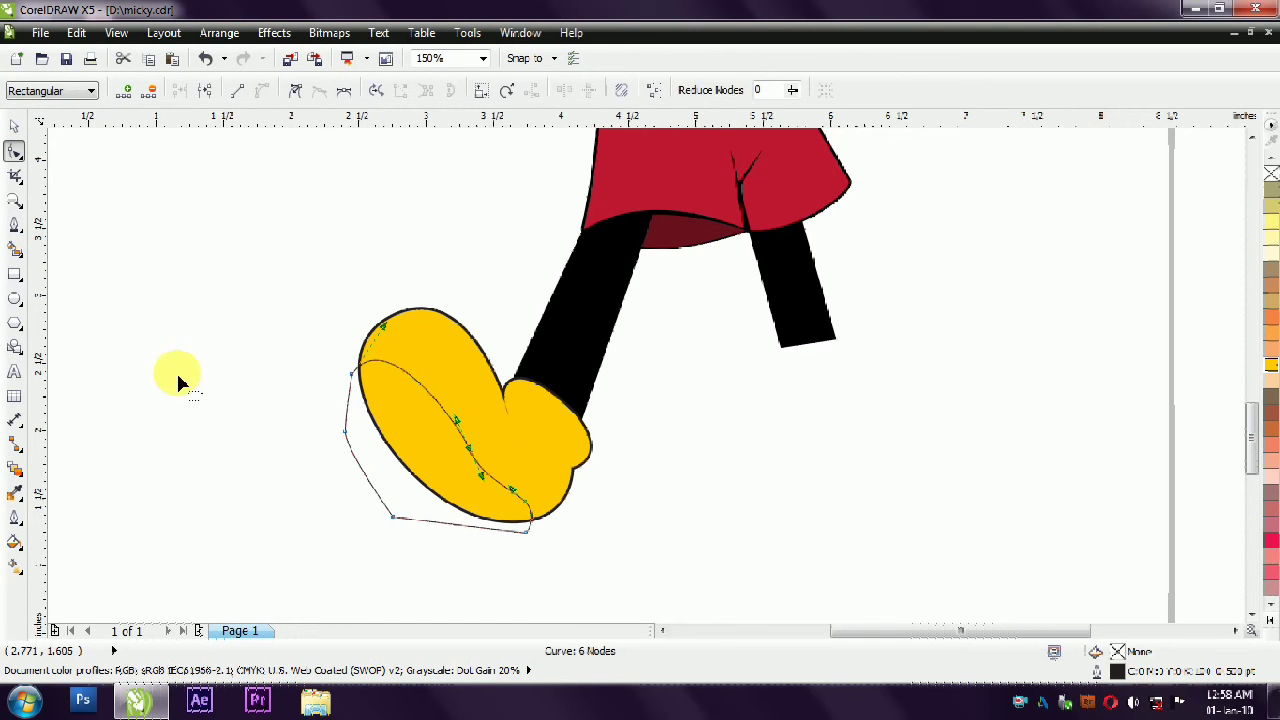
Fill the sole with light brown and give it a 3 pt outline placed behind the fill and scaled with the image.
{"action": "left_click", "coordinate": [9, 131]}
{"action": "left_click", "coordinate": [407, 422]}
{"action": "left_click_drag", "start_coordinate": [1117, 653], "coordinate": [411, 494]}
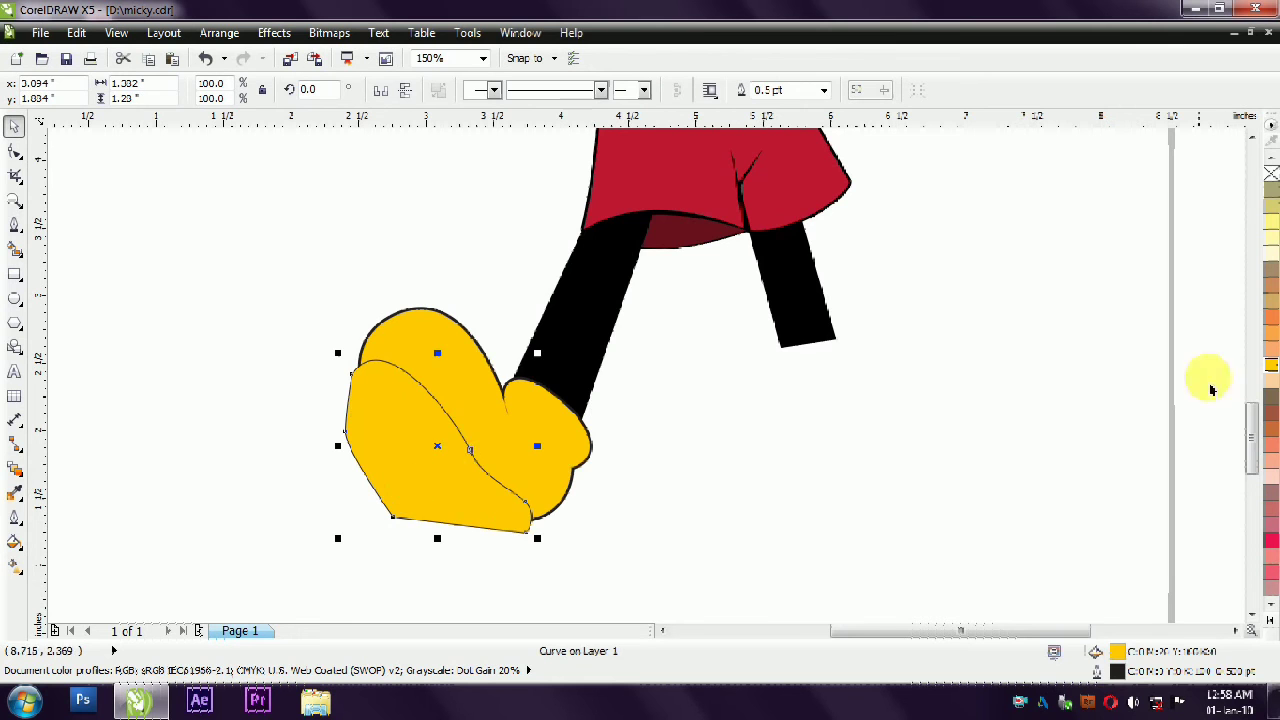
{"action": "left_click", "coordinate": [1270, 415]}
{"action": "double_click", "coordinate": [1117, 671]}
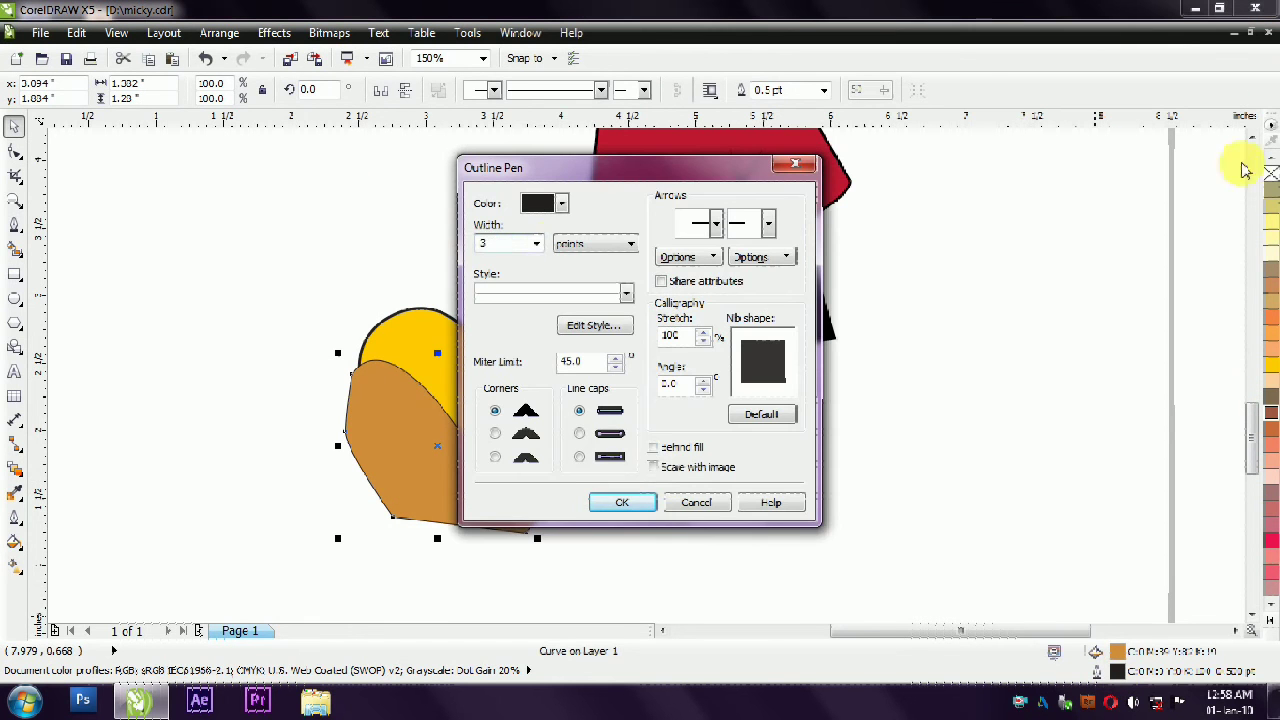
{"action": "left_click", "coordinate": [653, 447]}
{"action": "left_click", "coordinate": [653, 467]}
{"action": "left_click", "coordinate": [640, 502]}
PowerClip the sole inside the front shoe and align it with the shoe's lower edge.
{"action": "key", "text": "alt+c"}
{"action": "key", "text": "w"}
{"action": "key", "text": "p"}
{"action": "left_click", "coordinate": [439, 307]}
{"action": "left_click", "coordinate": [426, 403], "text": "ctrl"}
{"action": "mouse_move", "coordinate": [444, 431]}
{"action": "left_mouse_down"}
{"action": "mouse_move", "coordinate": [410, 460]}
{"action": "mouse_move", "coordinate": [419, 455]}
{"action": "left_mouse_up"}
{"action": "left_click", "coordinate": [670, 472], "text": "ctrl"}
{"action": "left_click", "coordinate": [455, 453]}
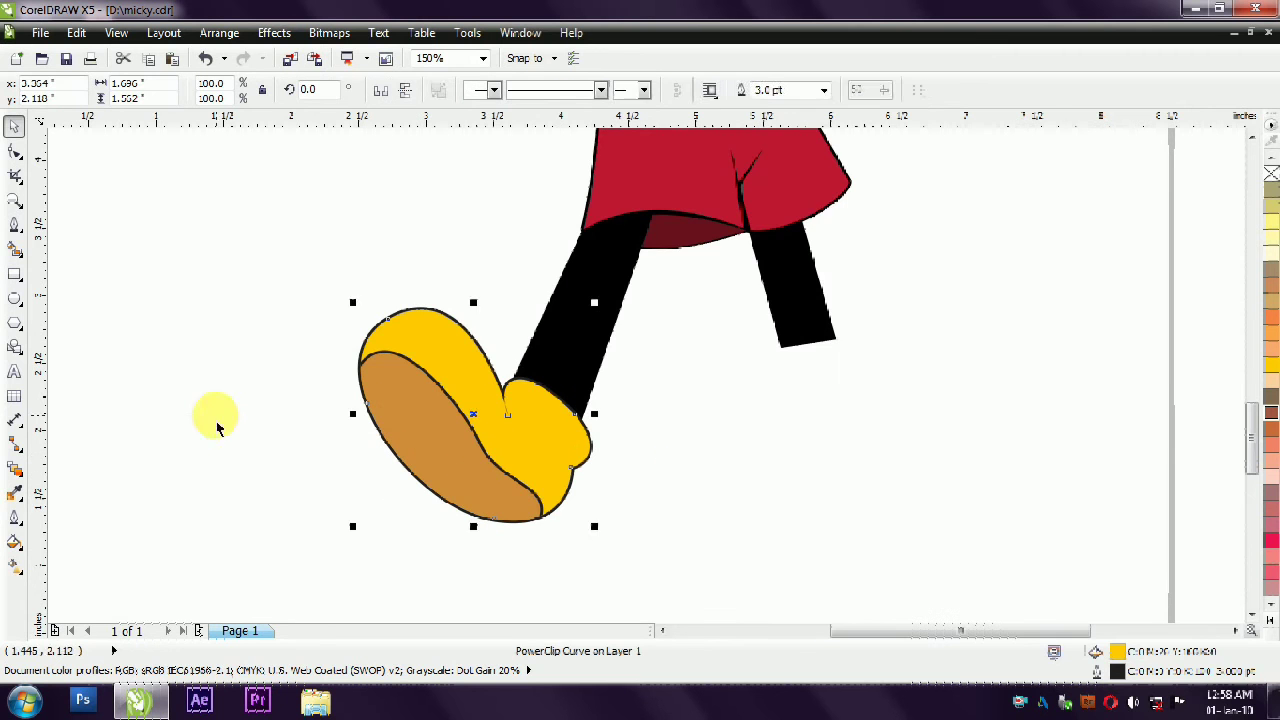
Draw a curved crease about 0.46 by 0.25 inches across the sole and set its outline width to 1.5 pt.
{"action": "left_click", "coordinate": [14, 225]}
{"action": "left_click", "coordinate": [499, 470]}
{"action": "left_click_drag", "start_coordinate": [437, 503], "coordinate": [399, 506]}
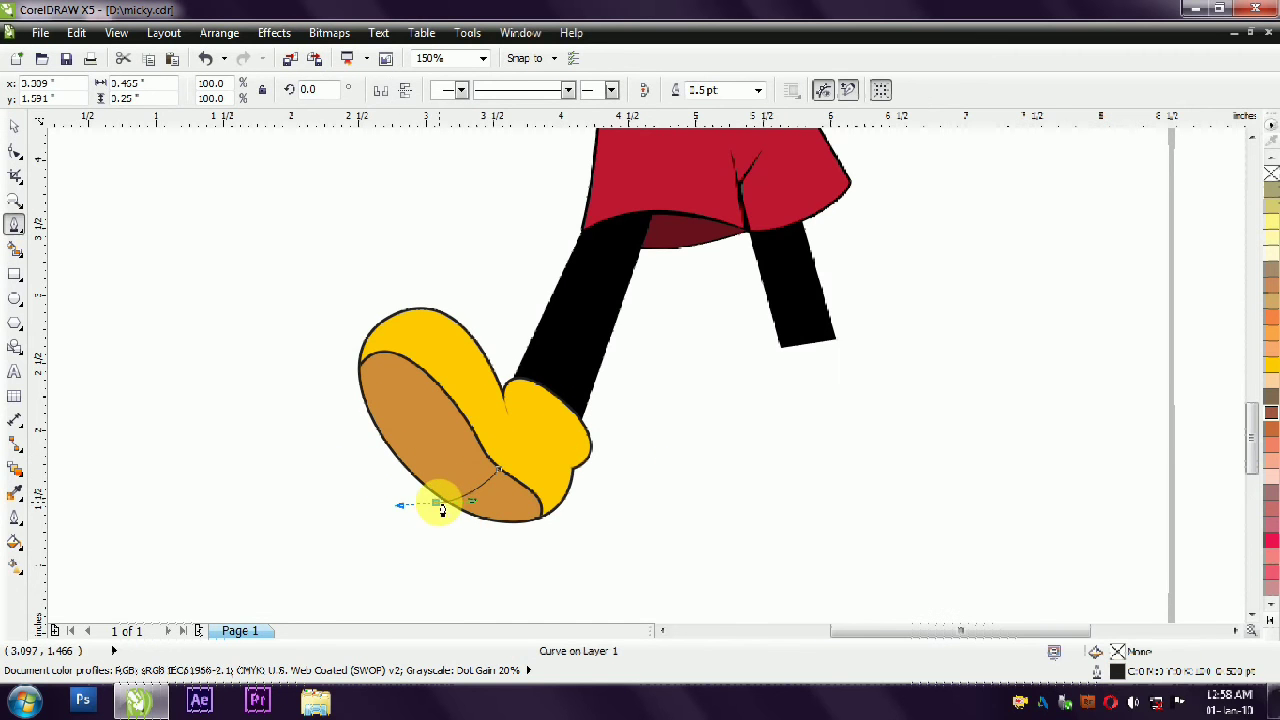
{"action": "key", "text": "space"}
{"action": "double_click", "coordinate": [1117, 675]}
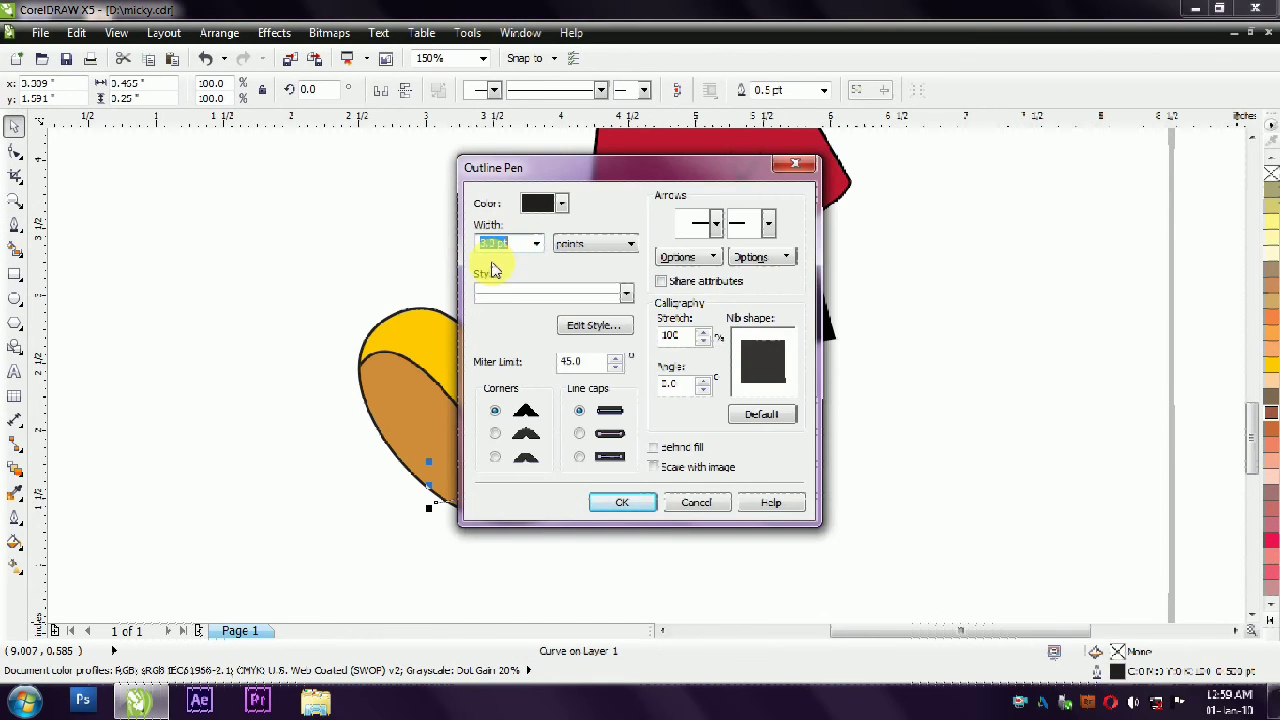
{"action": "key", "text": "Return"}
{"action": "double_click", "coordinate": [1097, 673]}
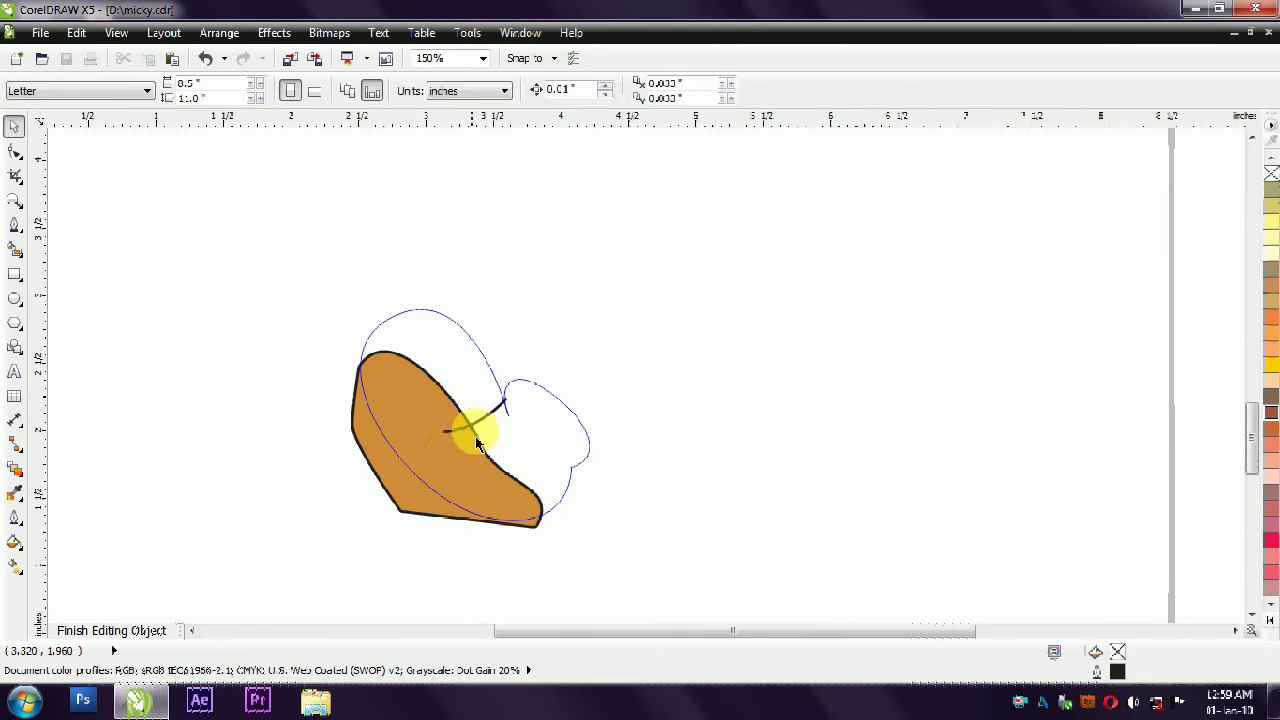
Position the crease across the sole inside the front shoe's PowerClip and finish editing the contents.
{"action": "left_click", "coordinate": [463, 484]}
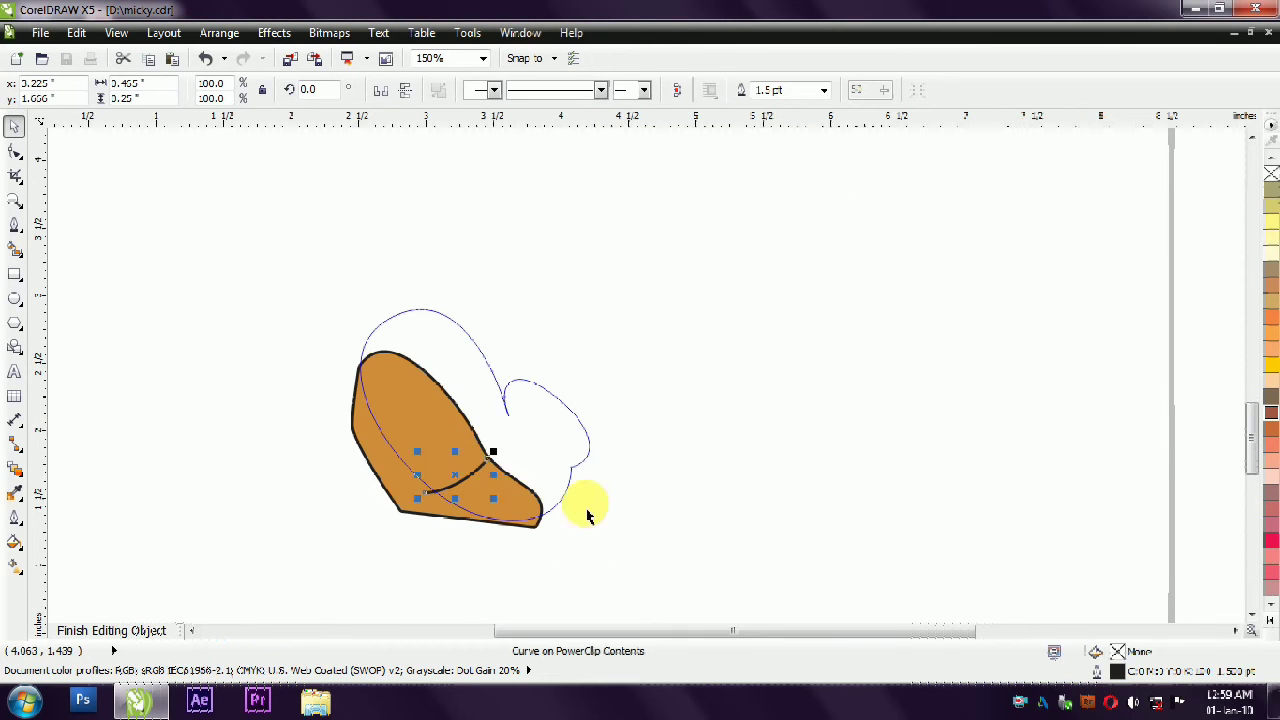
{"action": "left_click", "coordinate": [631, 517], "text": "ctrl"}
{"action": "left_click", "coordinate": [650, 500]}
{"action": "left_click", "coordinate": [576, 455]}
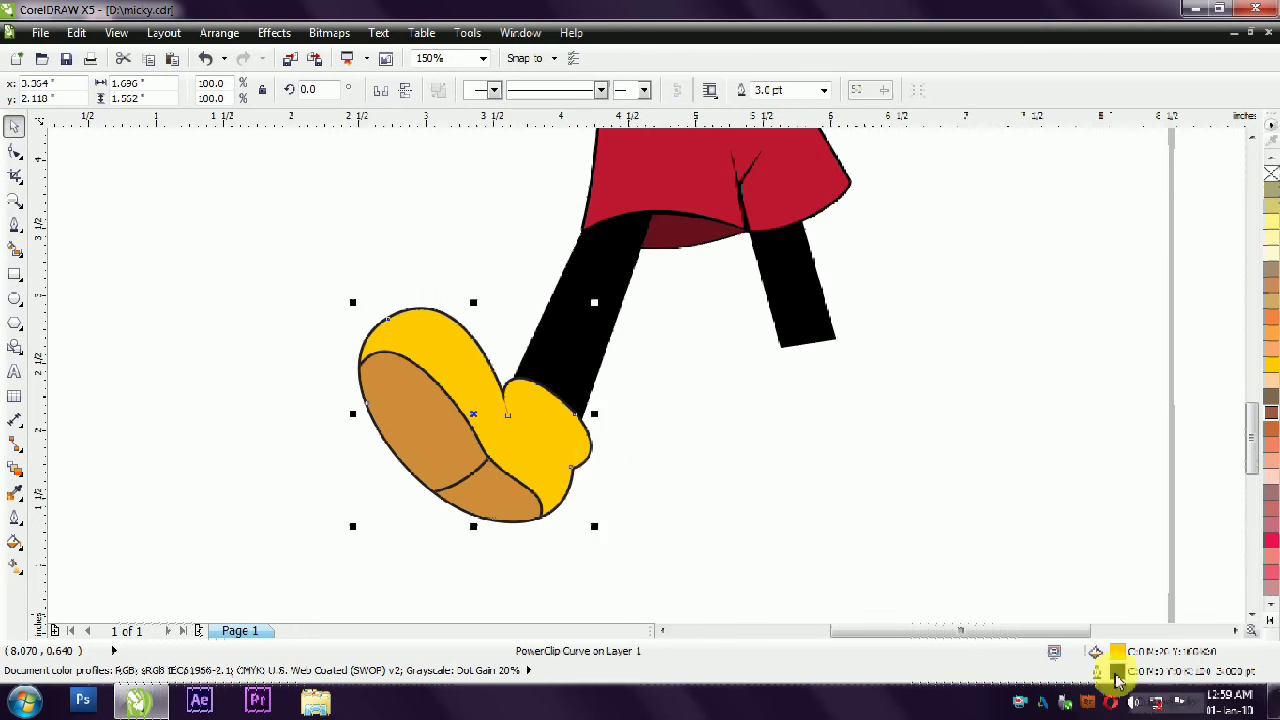
Set the front shoe's outline to 4 pt and colour it rich black (C75 M68 Y65 K90).
{"action": "double_click", "coordinate": [1171, 671]}
{"action": "type", "text": "4"}
{"action": "key", "text": "Return"}
{"action": "double_click", "coordinate": [1118, 671]}
{"action": "left_click", "coordinate": [558, 204]}
{"action": "left_click", "coordinate": [582, 349]}
{"action": "left_click", "coordinate": [745, 495]}
{"action": "left_click", "coordinate": [636, 503]}
{"action": "left_click", "coordinate": [857, 475]}
Enlarge the front shoe to 122.6%, about 2.08 by 1.91 inches, at the end of the front leg.
{"action": "scroll", "coordinate": [857, 475], "scroll_direction": "down", "scroll_amount": 2}
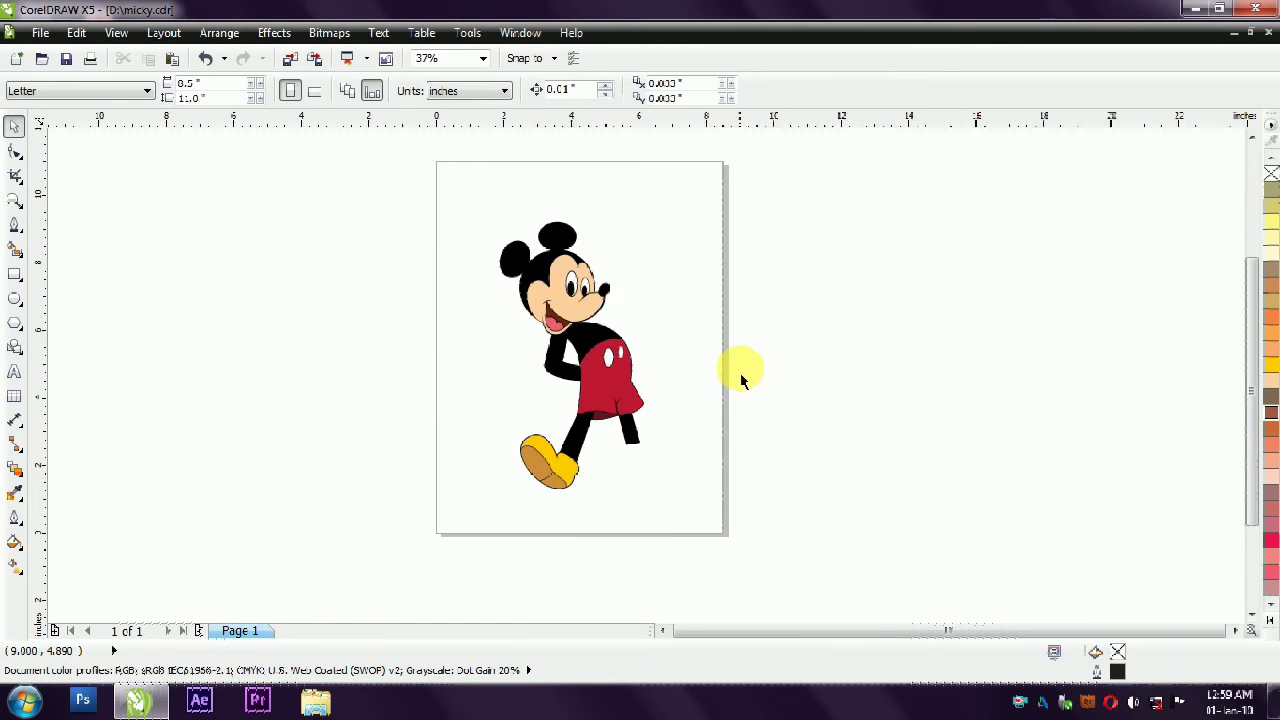
{"action": "scroll", "coordinate": [489, 519], "scroll_direction": "up", "scroll_amount": 1}
{"action": "left_click", "coordinate": [543, 342]}
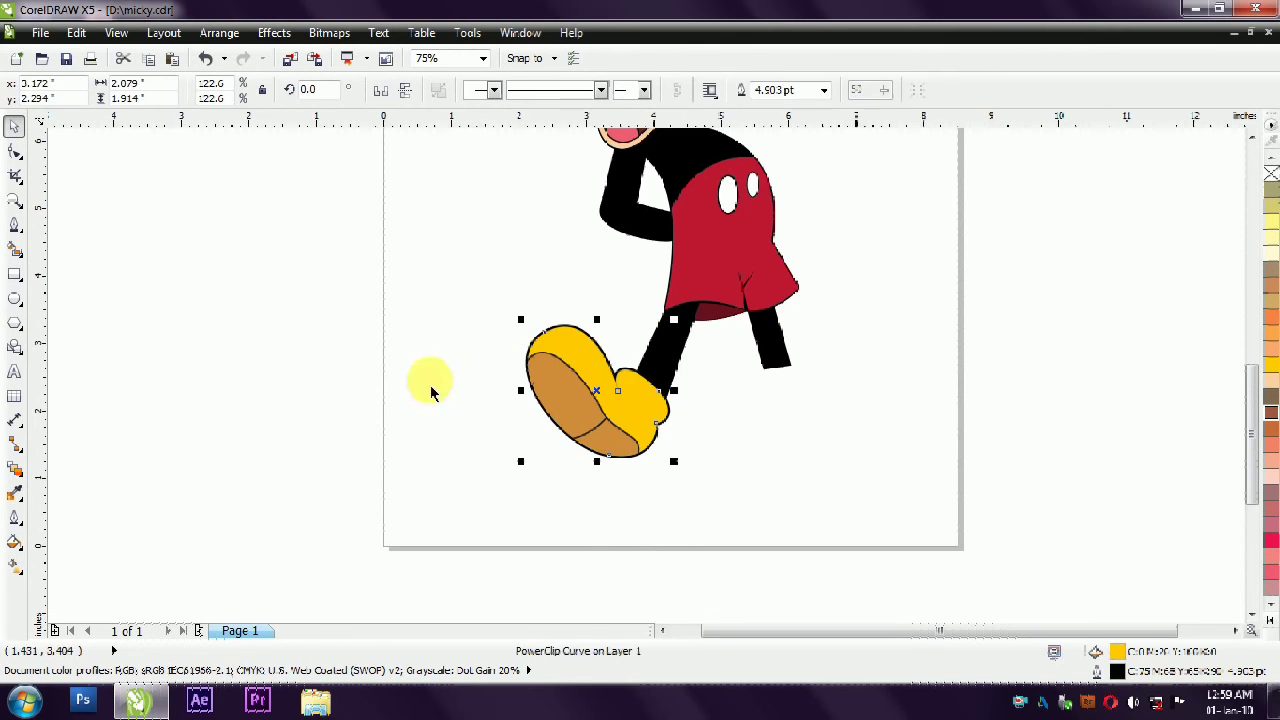
{"action": "scroll", "coordinate": [400, 480], "scroll_direction": "down", "scroll_amount": 1}
{"action": "left_click", "coordinate": [626, 277]}
{"action": "left_click_drag", "start_coordinate": [685, 503], "coordinate": [685, 503]}
Tilt the rear leg to hang more upright beneath the shorts and shift the whole character slightly to the left.
{"action": "key", "text": "shift+F2"}
{"action": "left_click", "coordinate": [897, 474]}
{"action": "scroll", "coordinate": [696, 376], "scroll_direction": "down", "scroll_amount": 1}
{"action": "key", "text": "ctrl+a"}
{"action": "left_click", "coordinate": [720, 397]}
{"action": "left_click_drag", "start_coordinate": [737, 457], "coordinate": [737, 478]}
{"action": "left_click_drag", "start_coordinate": [791, 187], "coordinate": [507, 530]}
{"action": "key", "text": "shift+F2"}
{"action": "left_click", "coordinate": [894, 353]}
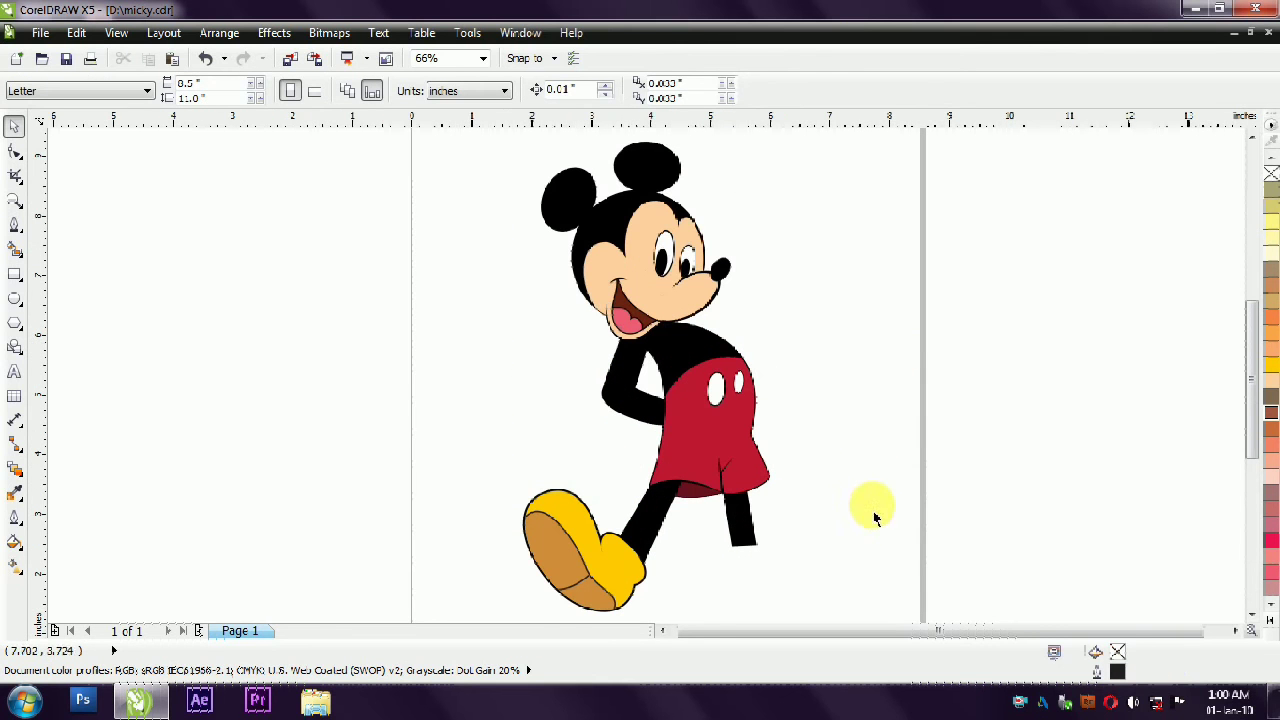
Draw a flat ellipse about 0.94 by 0.44 inches at the rear leg's lower end and fill it with yellow (C0 M20 Y100 K0).
{"action": "left_click", "coordinate": [15, 296]}
{"action": "left_click_drag", "start_coordinate": [721, 541], "coordinate": [781, 566]}
{"action": "left_click", "coordinate": [1273, 637]}
{"action": "left_click", "coordinate": [1249, 155]}
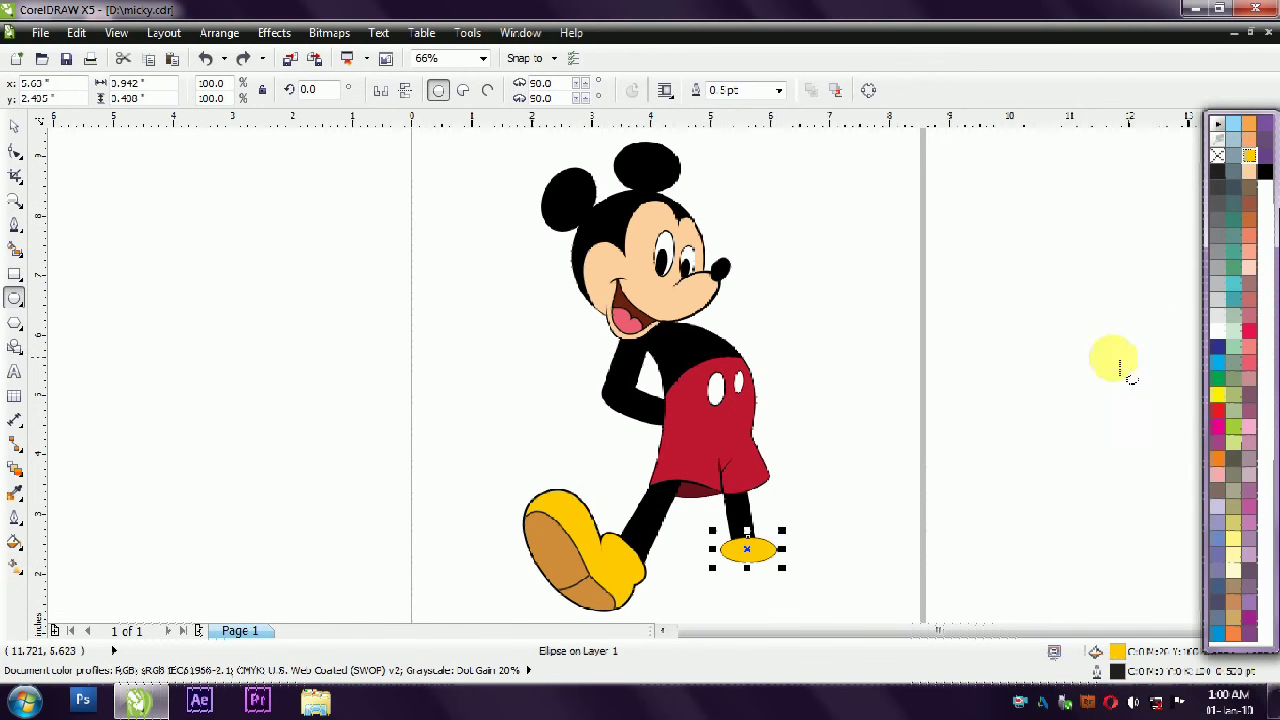
Set the yellow ankle ellipse's outline width to 3 pt.
{"action": "double_click", "coordinate": [1122, 672]}
{"action": "double_click", "coordinate": [513, 246]}
{"action": "type", "text": "4"}
{"action": "key", "text": "Return"}
{"action": "key", "text": "F12"}
{"action": "type", "text": "3"}
{"action": "left_click", "coordinate": [622, 501]}
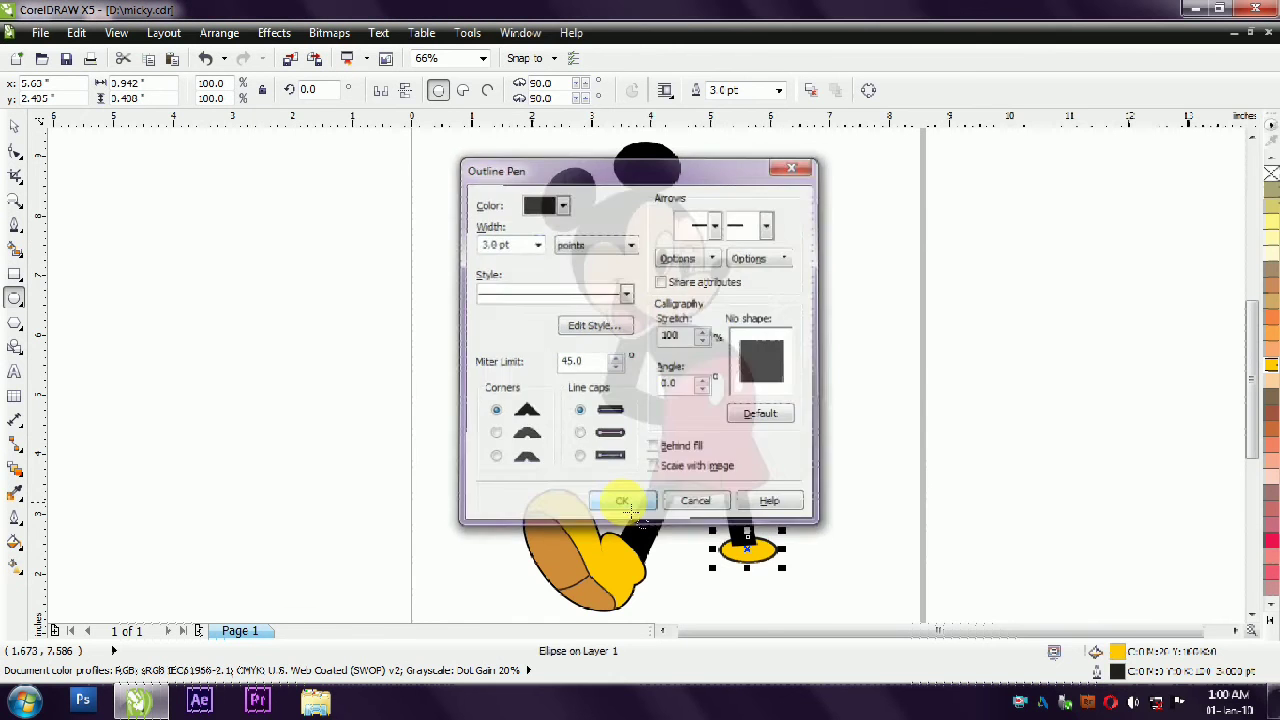
Change the ankle ellipse's outline colour to rich black (C75 M68 Y65 K90).
{"action": "scroll", "coordinate": [785, 588], "scroll_direction": "up", "scroll_amount": 3}
{"action": "left_click_drag", "start_coordinate": [682, 461], "coordinate": [758, 502]}
{"action": "double_click", "coordinate": [1120, 674]}
{"action": "left_click", "coordinate": [533, 204]}
{"action": "left_click", "coordinate": [564, 352]}
{"action": "left_click", "coordinate": [567, 198]}
{"action": "left_click", "coordinate": [757, 502]}
{"action": "left_click", "coordinate": [624, 504]}
Convert the rear leg's bottom edge to a curve and bow it downward inside the ankle ellipse.
{"action": "left_click", "coordinate": [823, 377]}
{"action": "left_click", "coordinate": [627, 434]}
{"action": "left_click", "coordinate": [22, 157]}
{"action": "left_click", "coordinate": [629, 438]}
{"action": "left_click", "coordinate": [262, 90]}
{"action": "left_click_drag", "start_coordinate": [639, 439], "coordinate": [637, 452]}
{"action": "left_click", "coordinate": [808, 432]}
Move the ankle ellipse slightly left to centre it around the rear leg's lower end.
{"action": "left_click", "coordinate": [14, 126]}
{"action": "left_click_drag", "start_coordinate": [730, 465], "coordinate": [714, 466]}
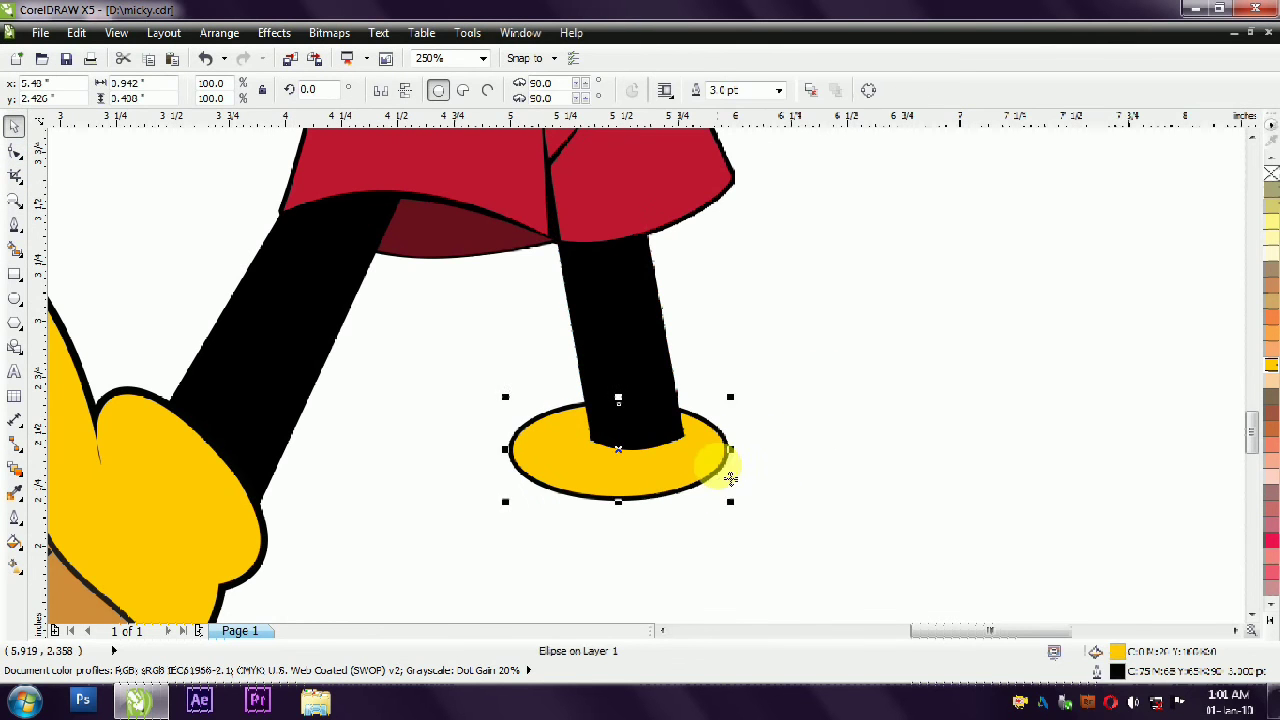
{"action": "left_click", "coordinate": [793, 428]}
Draw a closed shoe outline about 2.67 by 1.42 inches around the ankle ellipse with the Pen tool, its toe extending right.
{"action": "scroll", "coordinate": [703, 428], "scroll_direction": "down", "scroll_amount": 1}
{"action": "left_click", "coordinate": [15, 224]}
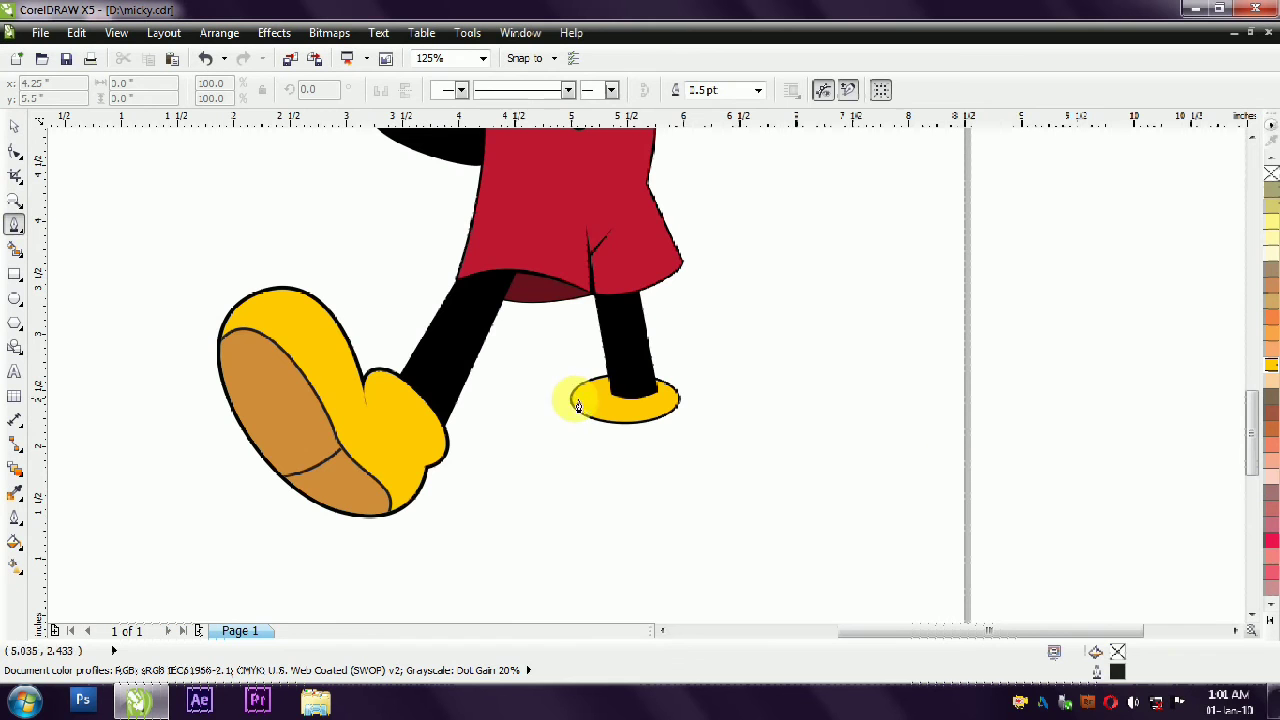
{"action": "left_click_drag", "start_coordinate": [543, 421], "coordinate": [536, 437]}
{"action": "left_click_drag", "start_coordinate": [607, 482], "coordinate": [609, 483]}
{"action": "left_click_drag", "start_coordinate": [772, 473], "coordinate": [811, 453]}
{"action": "left_click_drag", "start_coordinate": [830, 381], "coordinate": [795, 340]}
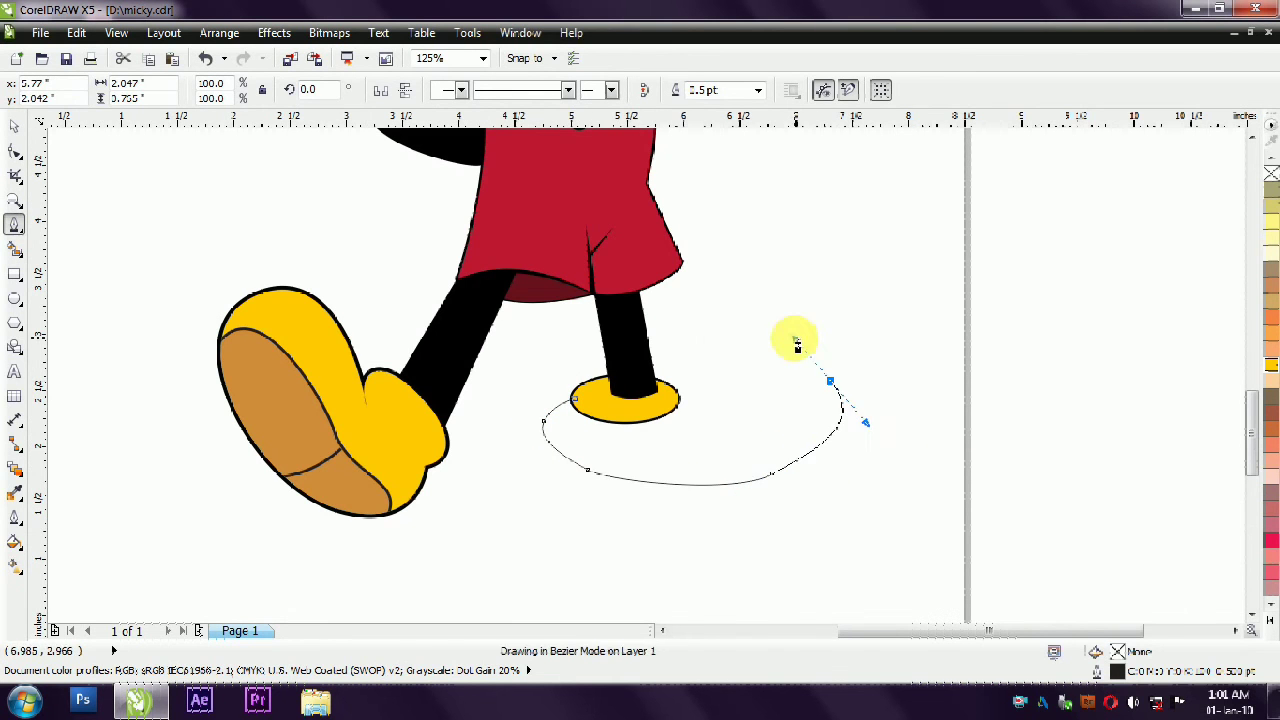
{"action": "left_click", "coordinate": [667, 368]}
{"action": "left_click", "coordinate": [577, 397]}
Fill the rear shoe with the same yellow and send it behind the leg and ankle ellipse.
{"action": "left_click", "coordinate": [15, 127]}
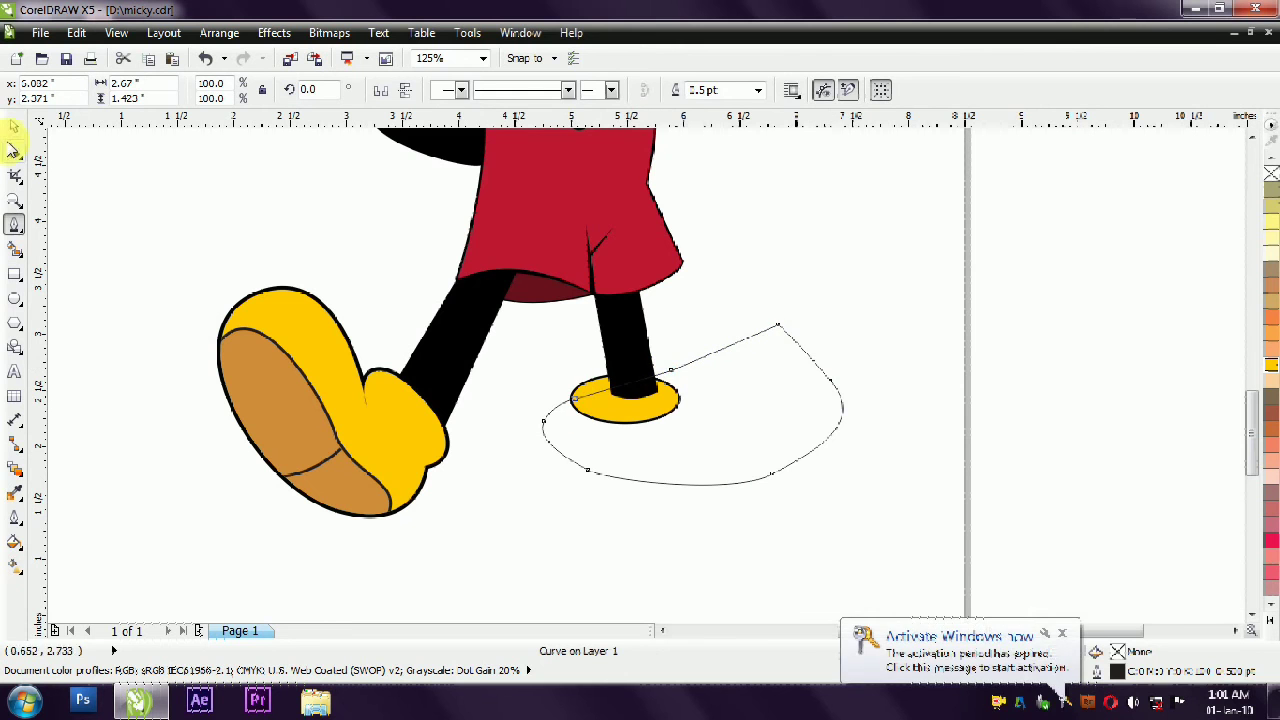
{"action": "left_click", "coordinate": [378, 457]}
{"action": "left_click_drag", "start_coordinate": [1118, 653], "coordinate": [804, 425]}
{"action": "left_click", "coordinate": [810, 427]}
{"action": "key", "text": "shift+Page_Down"}
{"action": "left_click", "coordinate": [808, 421]}
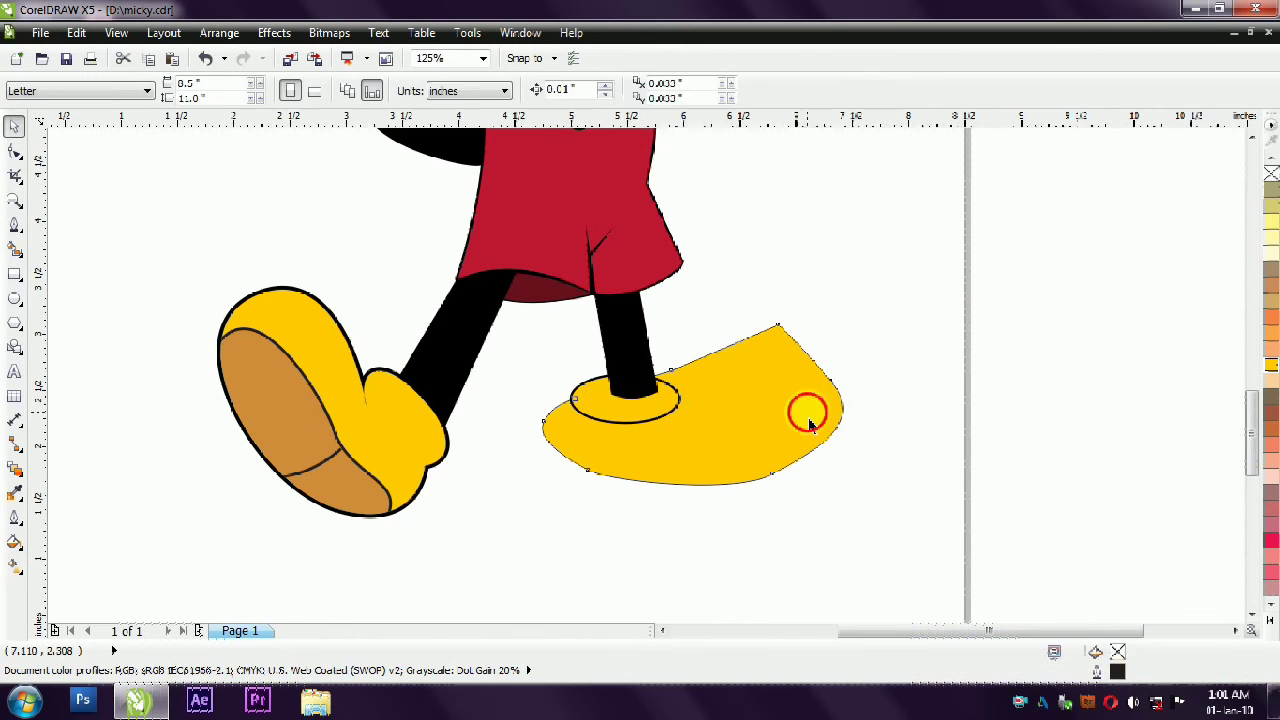
Give the rear shoe a 4 pt outline placed behind its fill.
{"action": "double_click", "coordinate": [1118, 671]}
{"action": "type", "text": "3"}
{"action": "key", "text": "Return"}
{"action": "left_click", "coordinate": [903, 363]}
{"action": "left_click", "coordinate": [841, 405]}
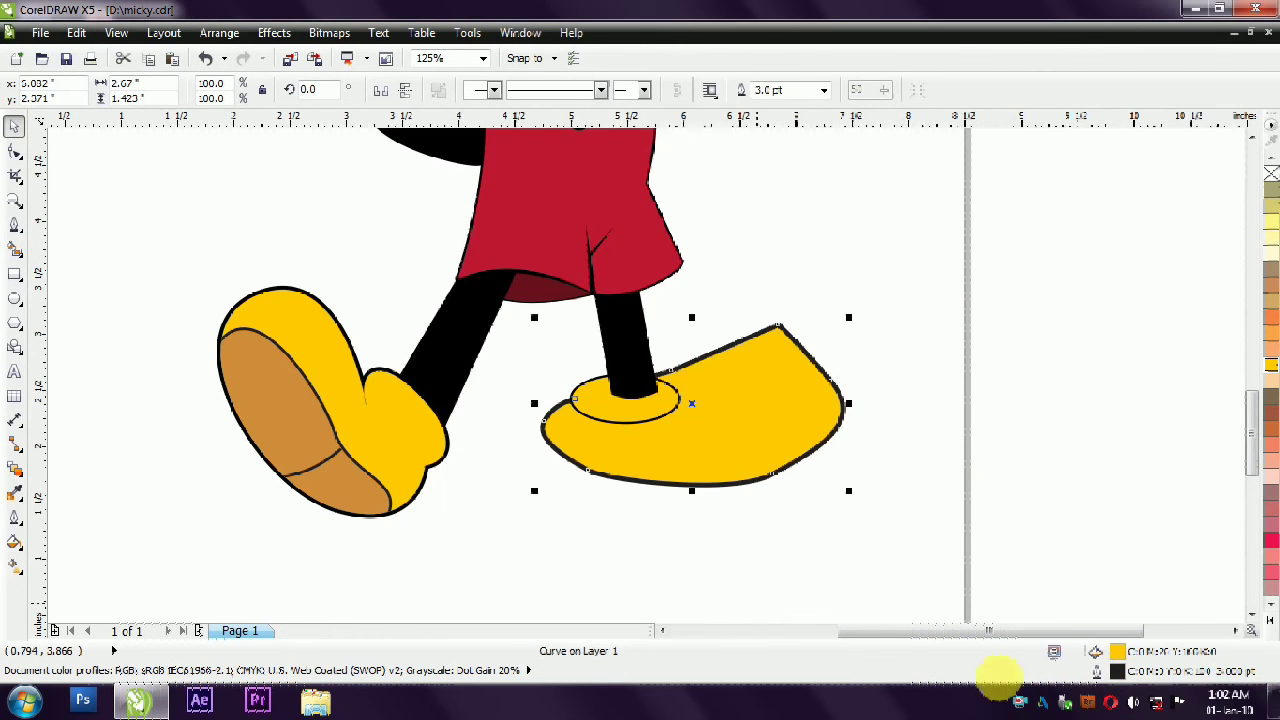
{"action": "double_click", "coordinate": [1118, 671]}
{"action": "key", "text": "Return"}
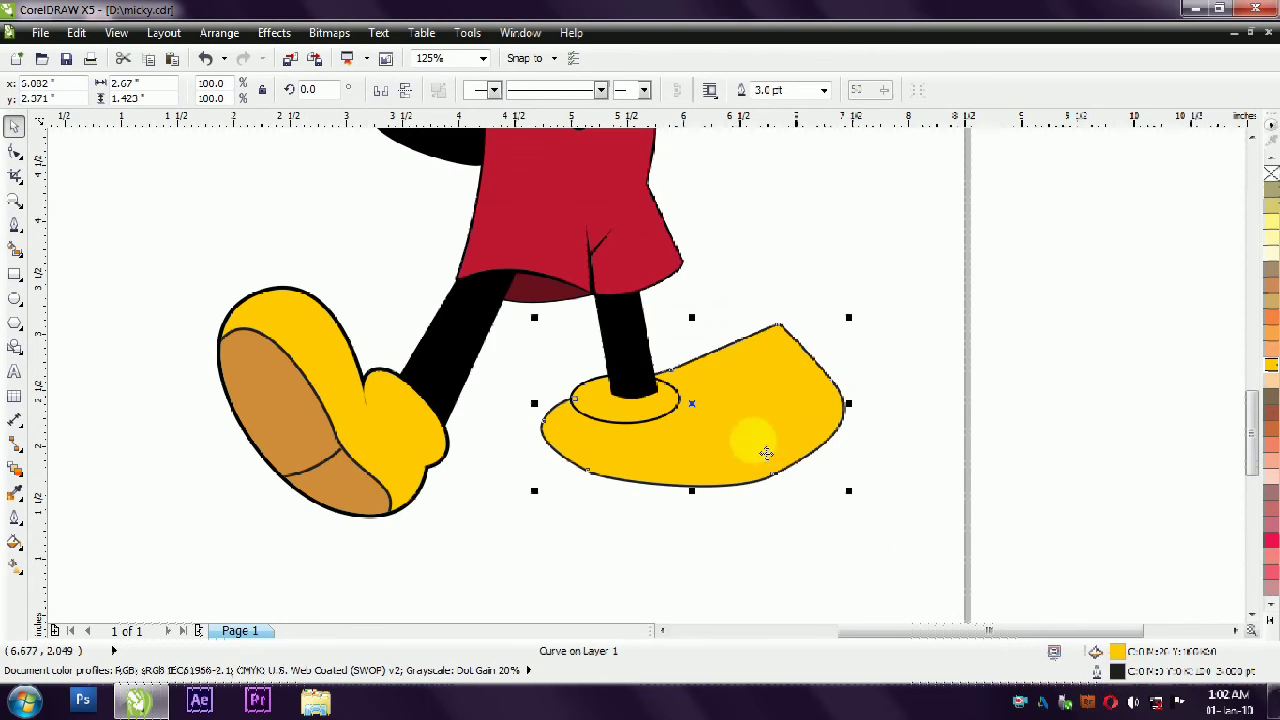
{"action": "double_click", "coordinate": [1130, 672]}
{"action": "double_click", "coordinate": [507, 248]}
{"action": "type", "text": "4"}
{"action": "key", "text": "Return"}
Delete the surplus nodes along the rear shoe's heel, sole and toe to simplify its outline.
{"action": "left_click", "coordinate": [14, 151]}
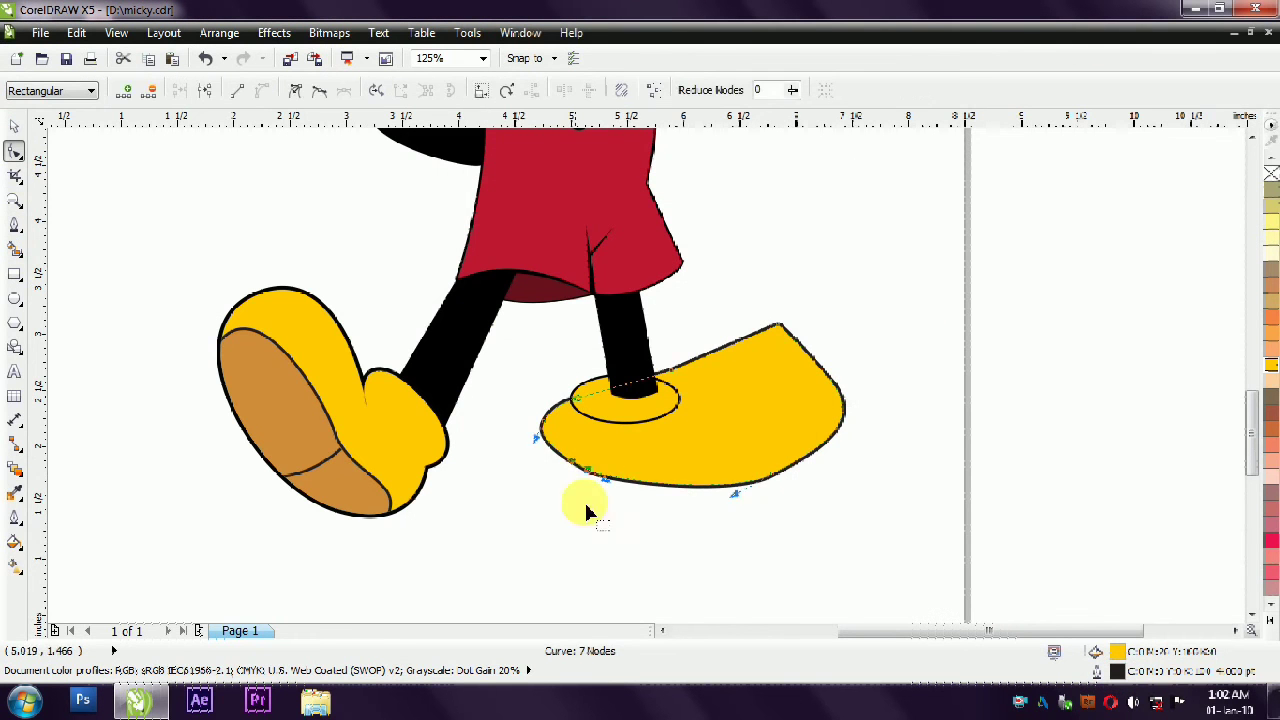
{"action": "key", "text": "Delete"}
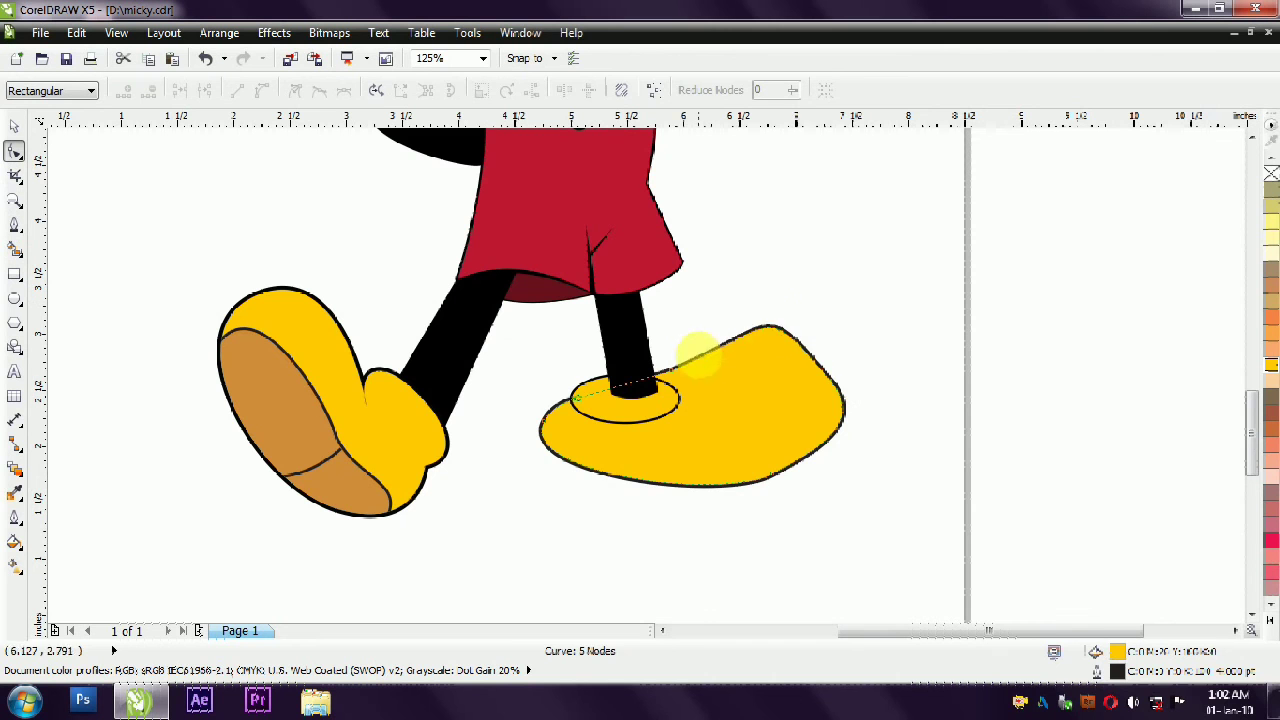
{"action": "left_click", "coordinate": [753, 486]}
{"action": "double_click", "coordinate": [848, 380]}
{"action": "left_click", "coordinate": [757, 484]}
{"action": "key", "text": "Delete"}
Pull in the rear shoe's toe and heel and adjust their curve handles to form a shorter, rounder shoe.
{"action": "left_click_drag", "start_coordinate": [847, 380], "coordinate": [796, 391]}
{"action": "left_click_drag", "start_coordinate": [797, 388], "coordinate": [807, 380]}
{"action": "left_click_drag", "start_coordinate": [780, 324], "coordinate": [735, 330]}
{"action": "left_click", "coordinate": [814, 423]}
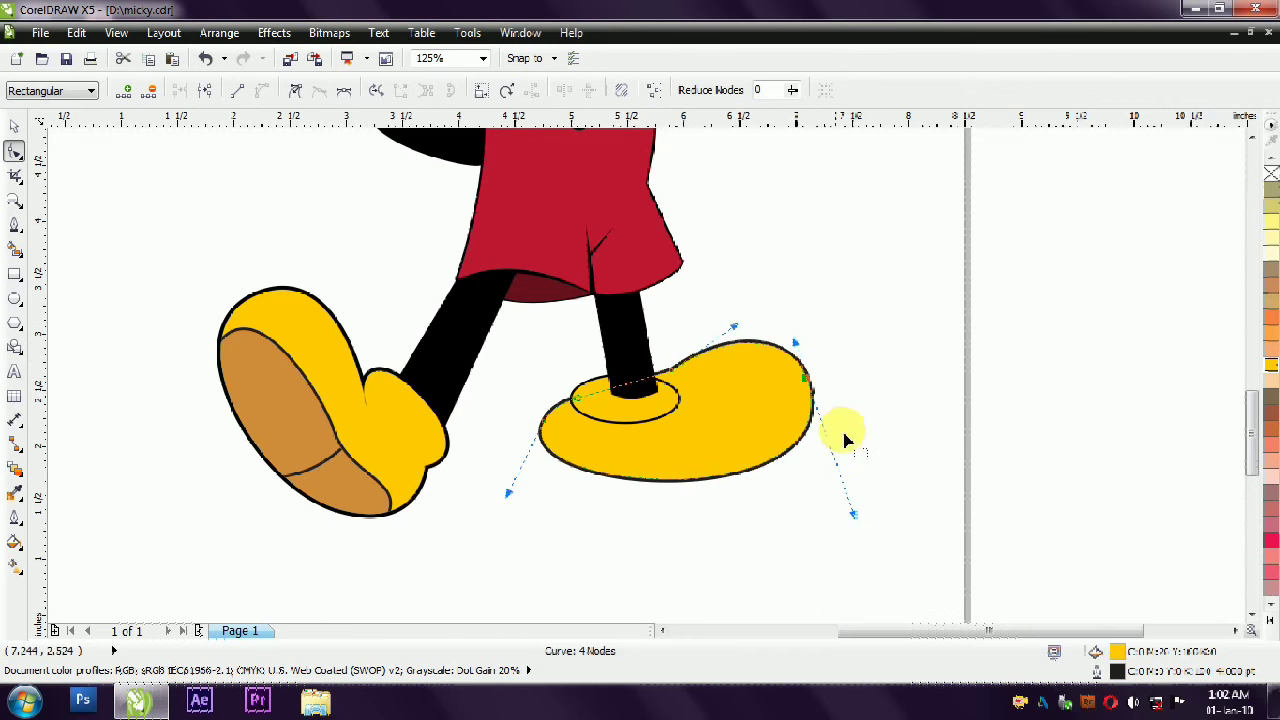
{"action": "left_click", "coordinate": [790, 535]}
{"action": "left_click_drag", "start_coordinate": [541, 419], "coordinate": [550, 424]}
{"action": "left_click", "coordinate": [535, 490]}
Add a node on the rear shoe's instep and reshape the upper edge where it meets the ankle.
{"action": "left_click", "coordinate": [742, 341]}
{"action": "double_click", "coordinate": [688, 361]}
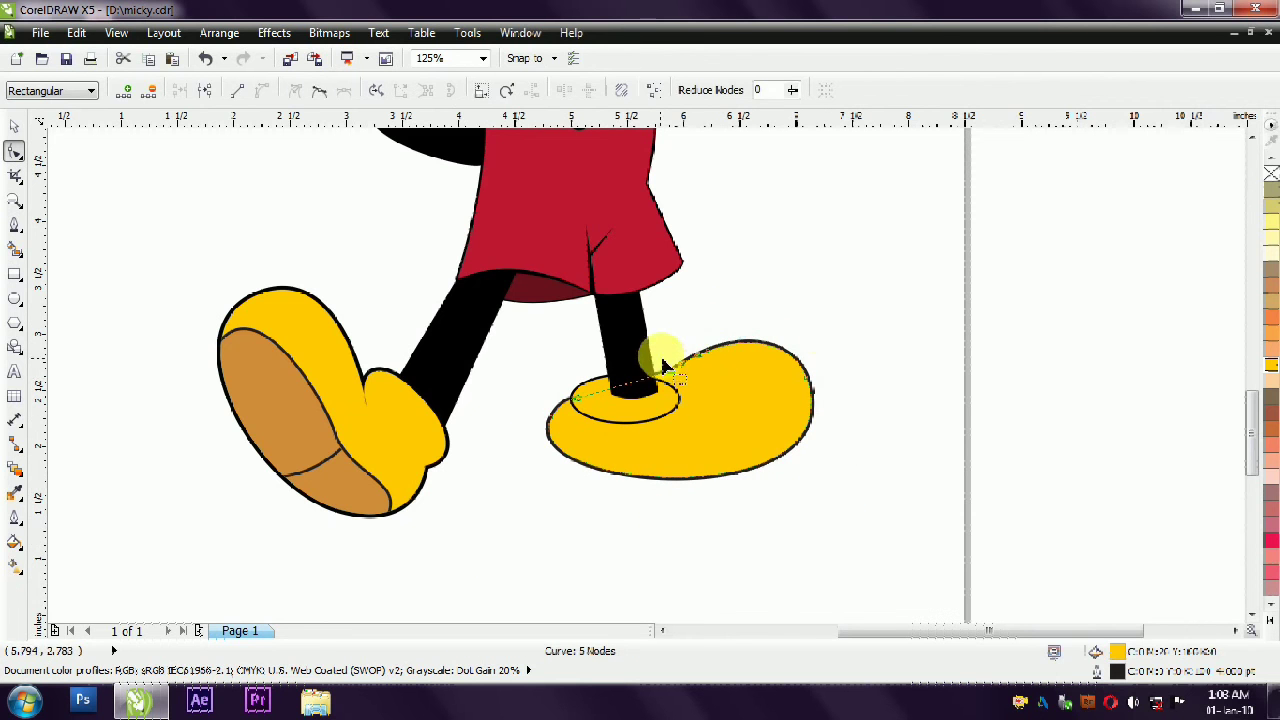
{"action": "scroll", "coordinate": [657, 372], "scroll_direction": "up", "scroll_amount": 2}
{"action": "left_click_drag", "start_coordinate": [540, 396], "coordinate": [588, 425]}
{"action": "left_click_drag", "start_coordinate": [652, 341], "coordinate": [648, 317]}
{"action": "scroll", "coordinate": [601, 348], "scroll_direction": "down", "scroll_amount": 1}
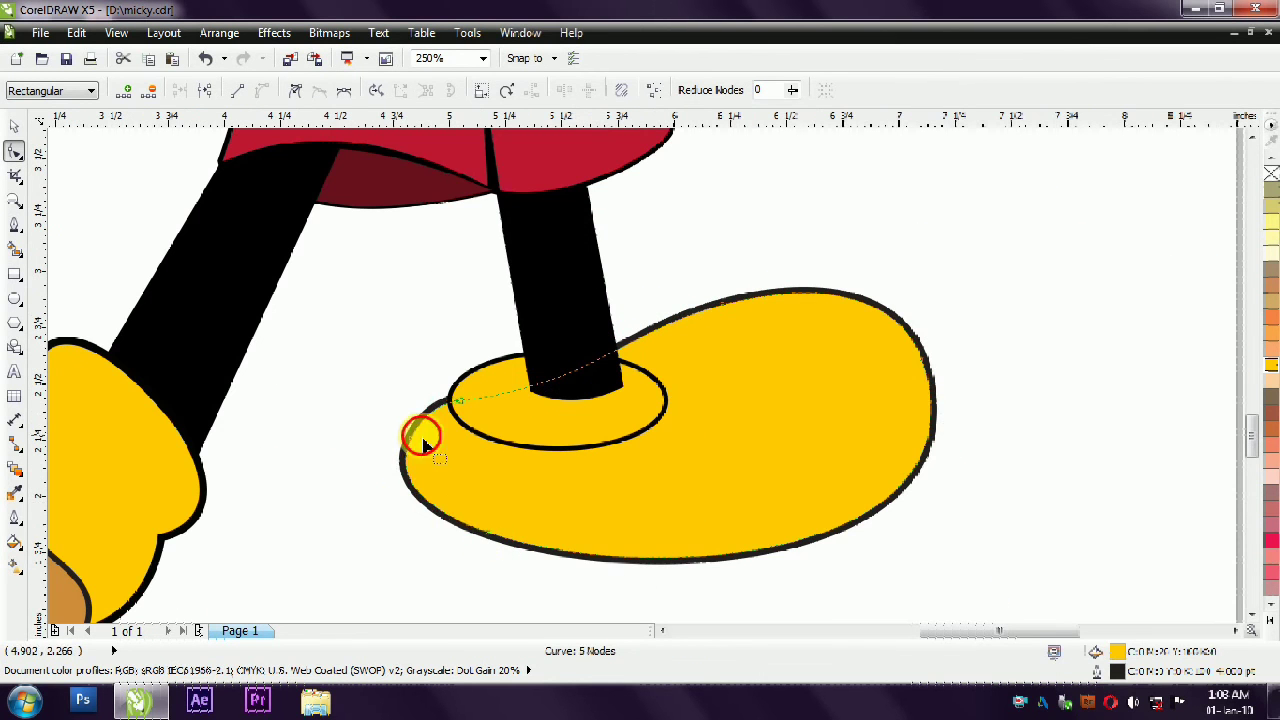
Try to delete the surplus nodes along the rear shoe's toe.
{"action": "left_click", "coordinate": [400, 443]}
{"action": "key", "text": "space"}
{"action": "left_click", "coordinate": [18, 154]}
{"action": "double_click", "coordinate": [823, 293]}
{"action": "left_click_drag", "start_coordinate": [957, 352], "coordinate": [896, 386]}
{"action": "key", "text": "Delete"}
{"action": "key", "text": "ctrl+z"}
{"action": "left_click", "coordinate": [13, 126]}
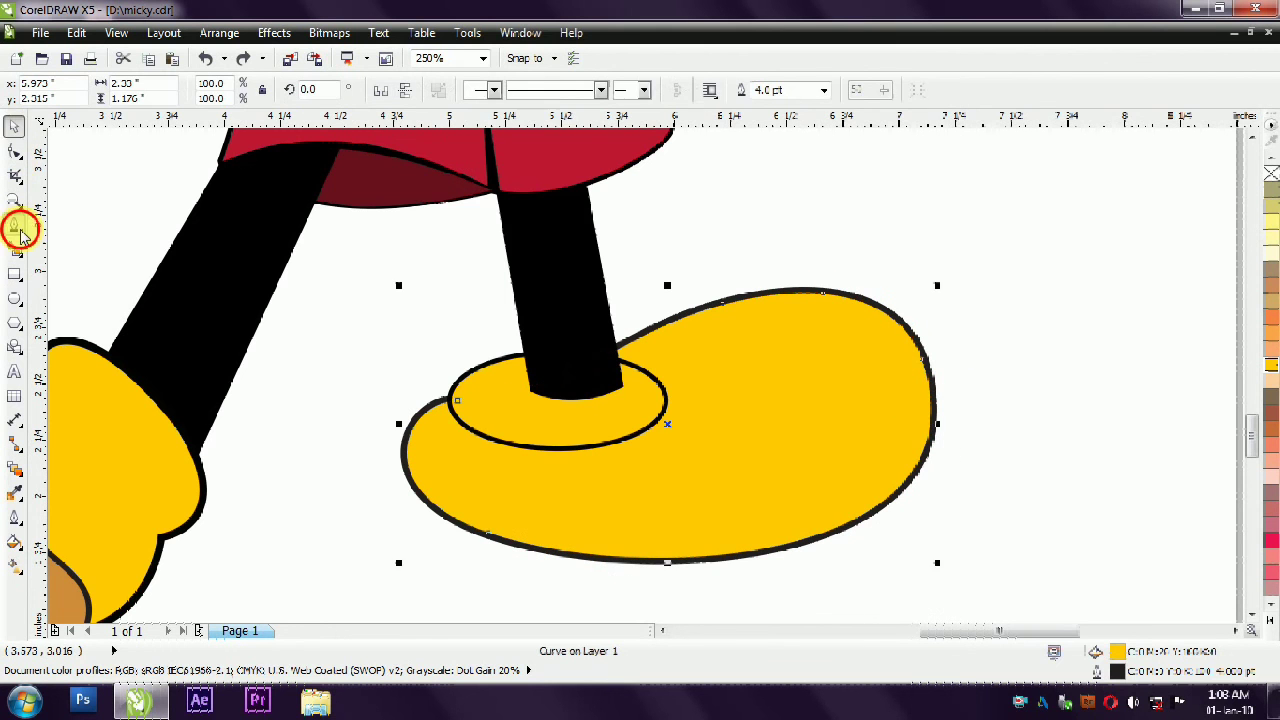
Draw a thin curved crease on the rear shoe just ahead of the ankle opening, with a black fill.
{"action": "left_click", "coordinate": [22, 233]}
{"action": "left_click", "coordinate": [705, 355]}
{"action": "left_click_drag", "start_coordinate": [666, 493], "coordinate": [852, 396]}
{"action": "key", "text": "F10"}
{"action": "left_click_drag", "start_coordinate": [686, 434], "coordinate": [682, 430]}
{"action": "left_click", "coordinate": [15, 127]}
{"action": "left_click", "coordinate": [1270, 620]}
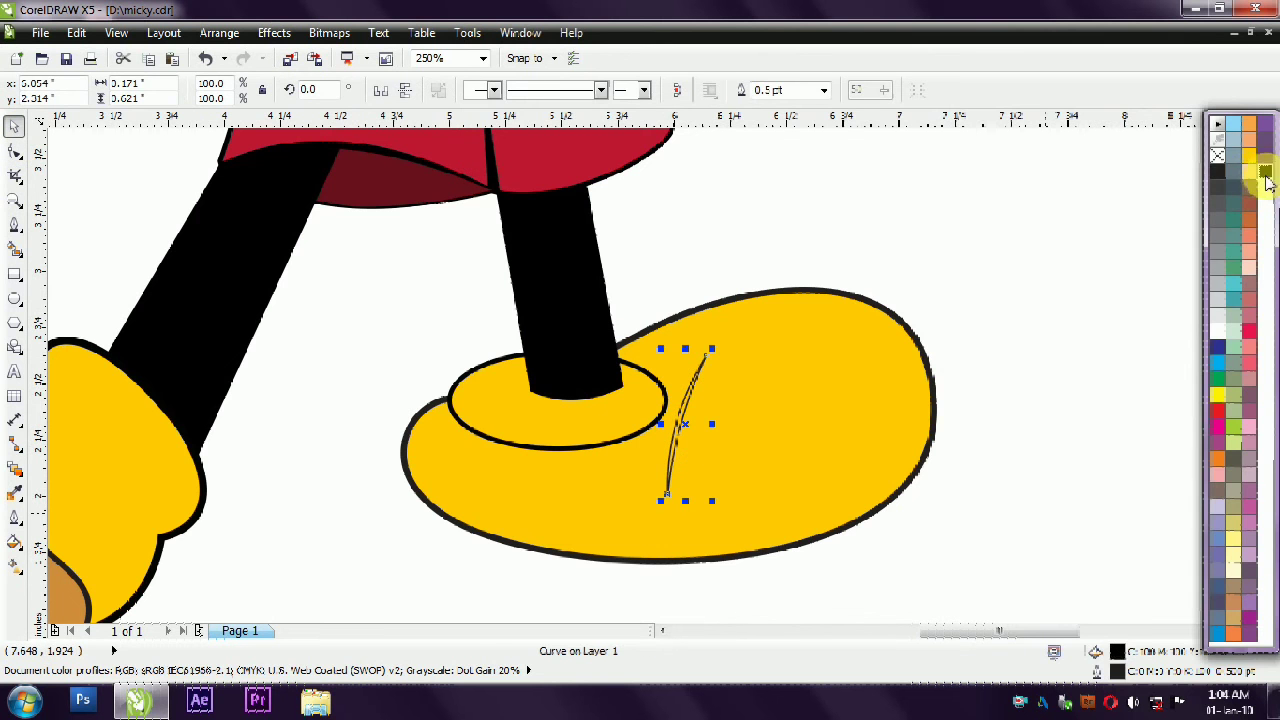
Try removing the crease's outline and extending its lower tip with the Pen tool.
{"action": "right_click", "coordinate": [1218, 156]}
{"action": "key", "text": "ctrl+z"}
{"action": "left_click", "coordinate": [673, 439]}
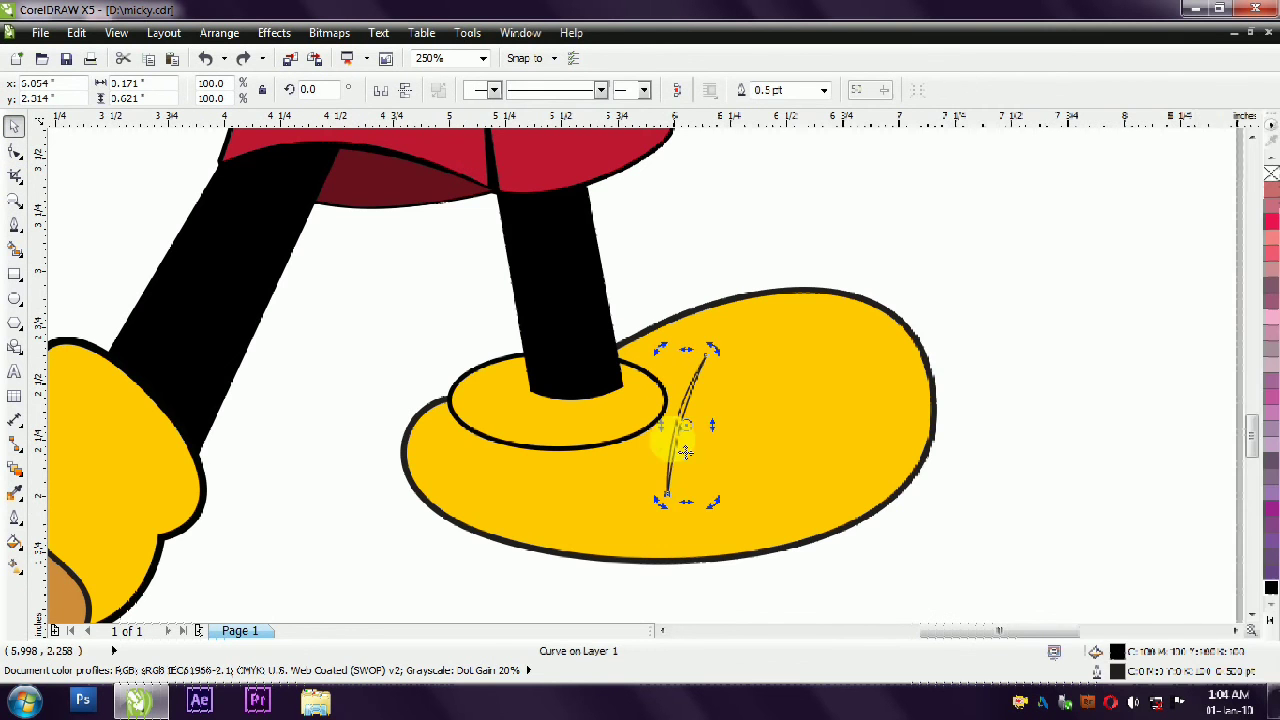
{"action": "scroll", "coordinate": [662, 482], "scroll_direction": "up", "scroll_amount": 1}
{"action": "left_click", "coordinate": [14, 223]}
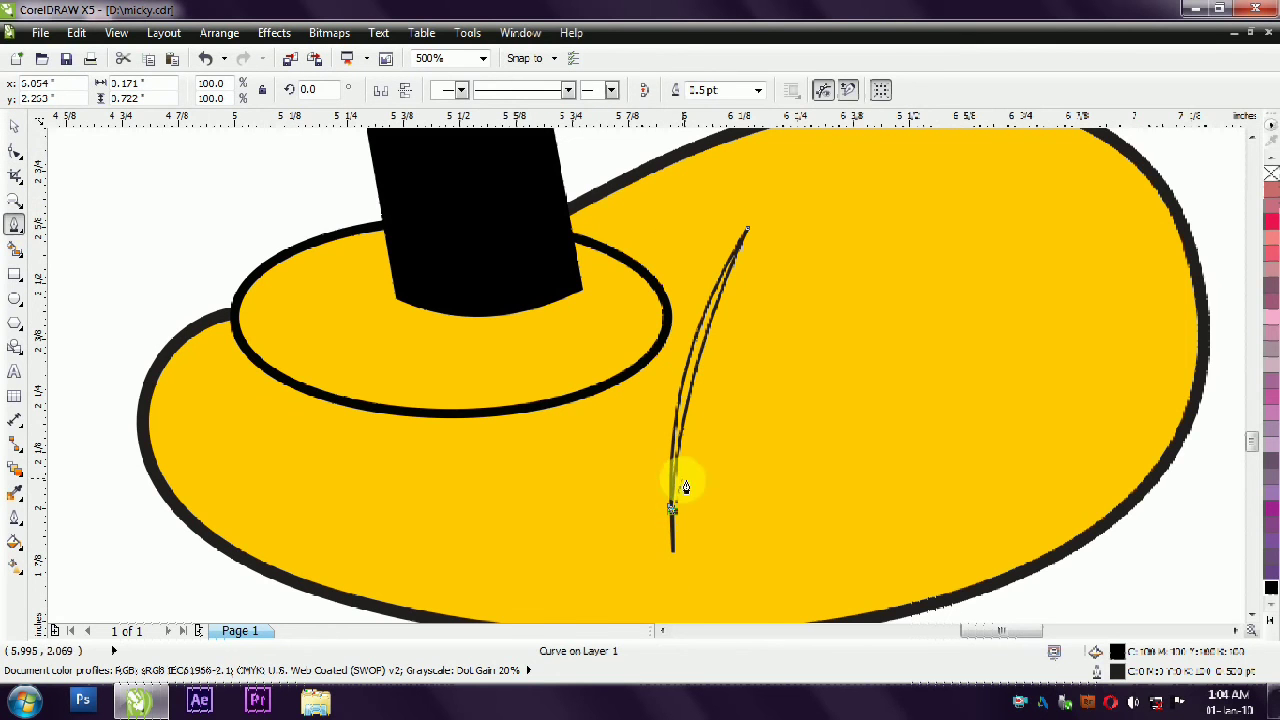
{"action": "key", "text": "space"}
{"action": "key", "text": "ctrl+z"}
Close the crease's path at its lower tip so the black fill applies, and remove its outline.
{"action": "scroll", "coordinate": [679, 509], "scroll_direction": "up", "scroll_amount": 3}
{"action": "left_click", "coordinate": [17, 230]}
{"action": "left_click", "coordinate": [63, 268]}
{"action": "left_click", "coordinate": [615, 509]}
{"action": "left_click", "coordinate": [615, 494]}
{"action": "key", "text": "space"}
{"action": "right_click", "coordinate": [1271, 174]}
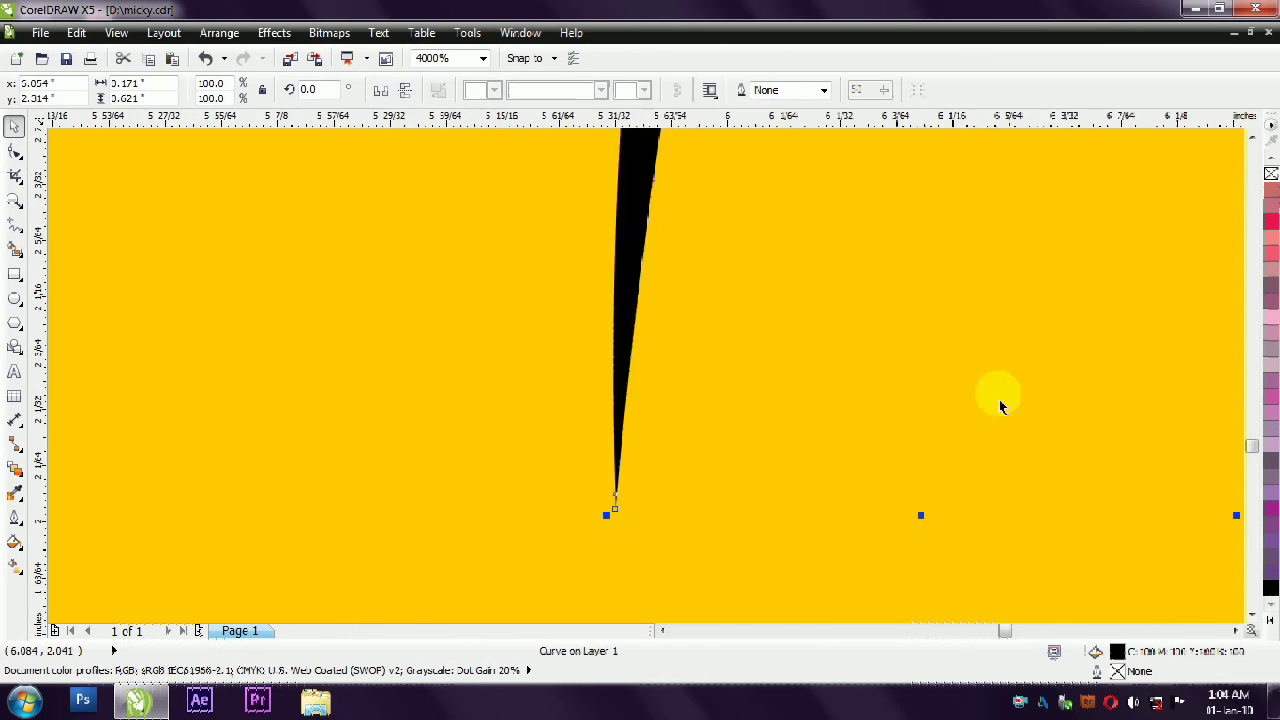
{"action": "scroll", "coordinate": [827, 419], "scroll_direction": "down", "scroll_amount": 4}
{"action": "left_click", "coordinate": [895, 529]}
{"action": "left_click", "coordinate": [967, 340]}
{"action": "left_click_drag", "start_coordinate": [1001, 267], "coordinate": [1027, 275]}
{"action": "scroll", "coordinate": [575, 500], "scroll_direction": "down", "scroll_amount": 1}
{"action": "left_click", "coordinate": [575, 500]}
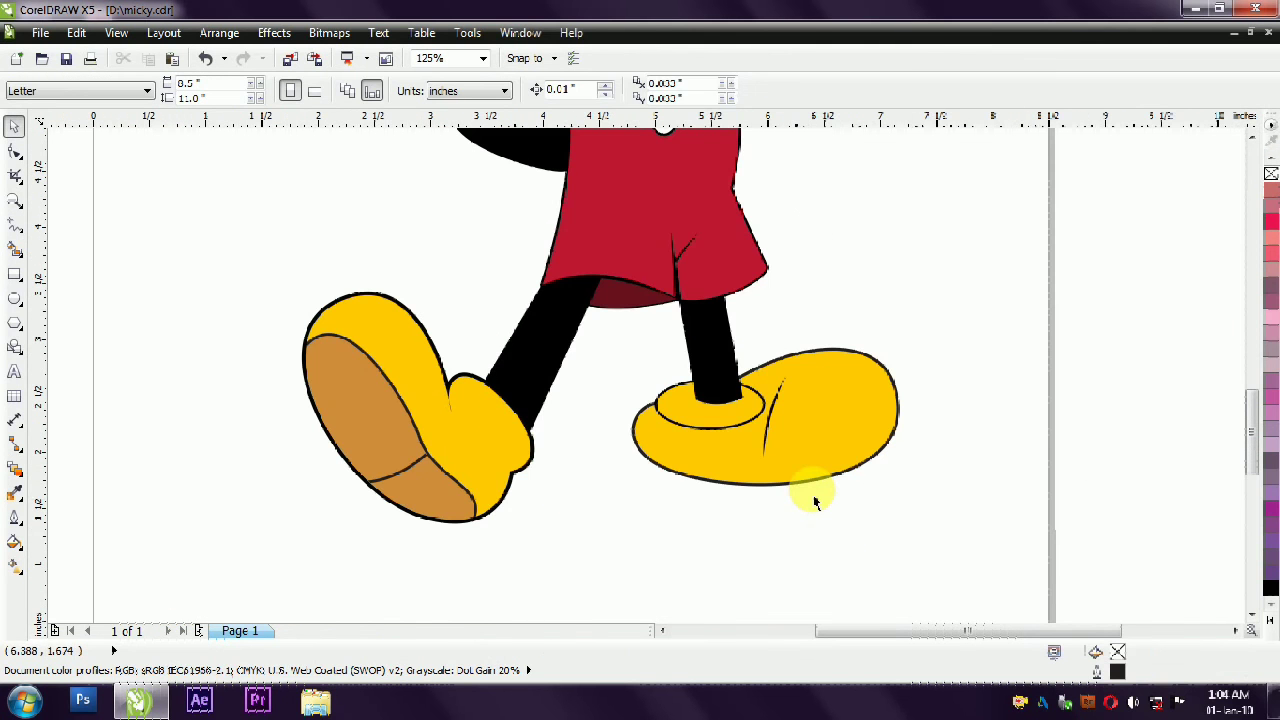
Examine the nodes of the front shoe's outline around the crease where it meets the ankle.
{"action": "left_click", "coordinate": [450, 400]}
{"action": "scroll", "coordinate": [449, 388], "scroll_direction": "up", "scroll_amount": 2}
{"action": "scroll", "coordinate": [486, 391], "scroll_direction": "down", "scroll_amount": 2}
{"action": "scroll", "coordinate": [488, 466], "scroll_direction": "up", "scroll_amount": 1}
{"action": "left_click", "coordinate": [219, 33]}
{"action": "left_click", "coordinate": [278, 388]}
{"action": "scroll", "coordinate": [487, 403], "scroll_direction": "up", "scroll_amount": 1}
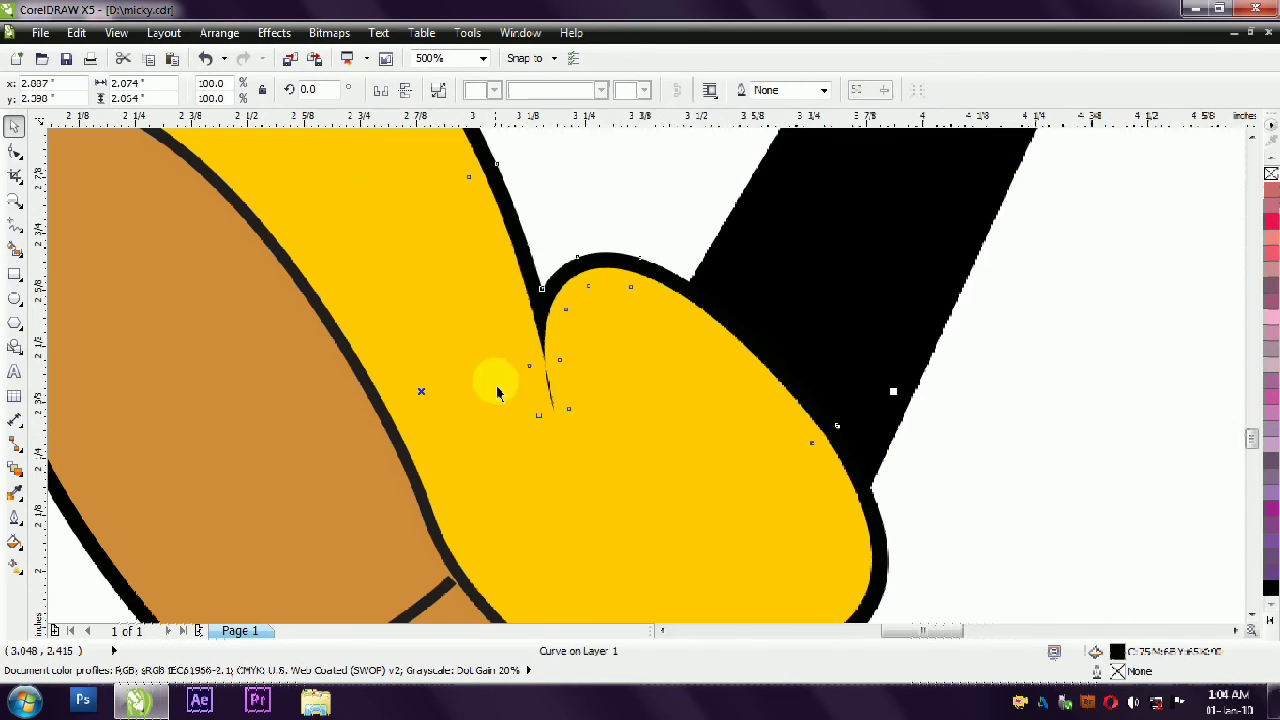
{"action": "left_click", "coordinate": [12, 153]}
{"action": "left_click", "coordinate": [529, 368]}
{"action": "left_click", "coordinate": [14, 126]}
{"action": "scroll", "coordinate": [579, 446], "scroll_direction": "down", "scroll_amount": 2}
{"action": "left_click", "coordinate": [494, 306]}
{"action": "left_click", "coordinate": [518, 336]}
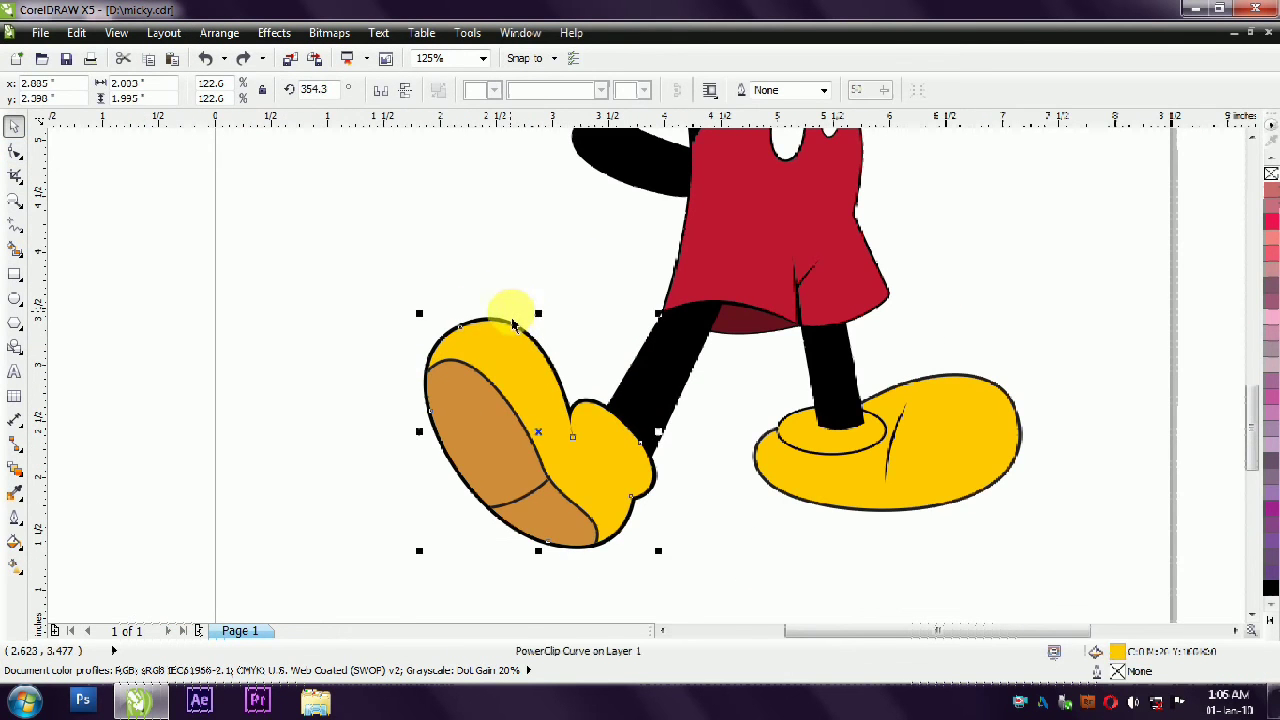
{"action": "left_click", "coordinate": [512, 323]}
{"action": "scroll", "coordinate": [571, 428], "scroll_direction": "up", "scroll_amount": 1}
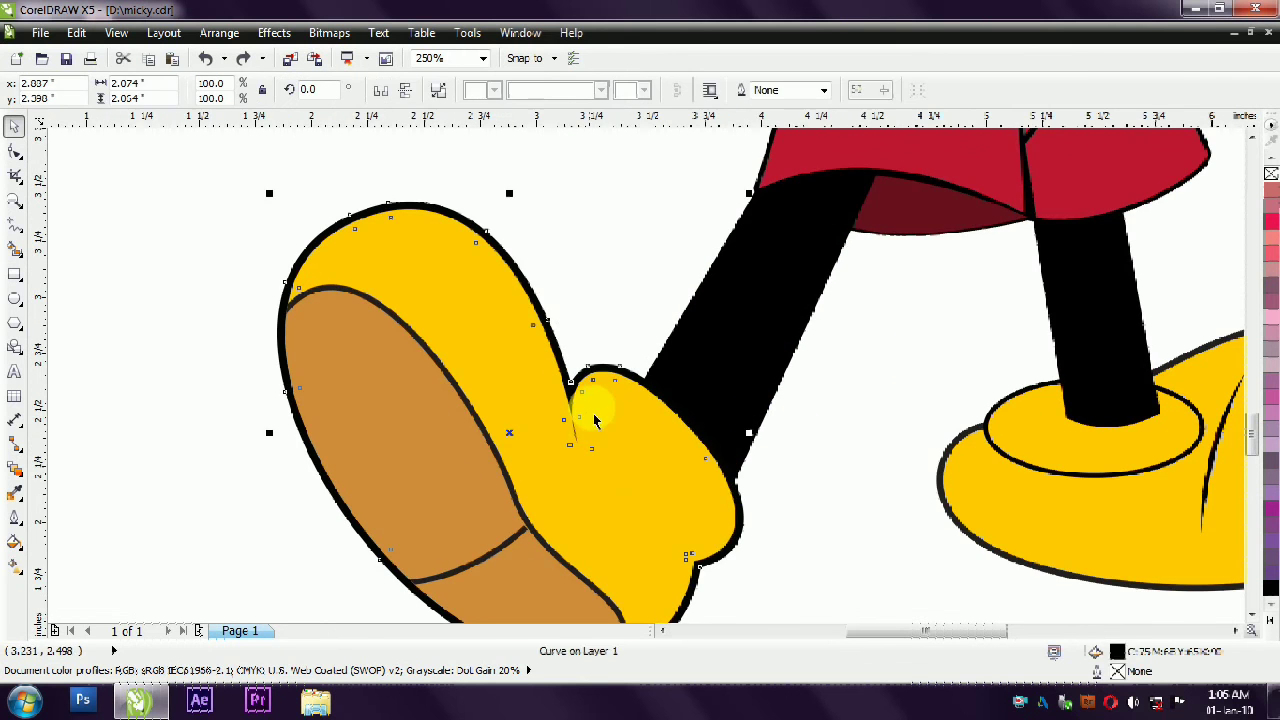
{"action": "key", "text": "Escape"}
Shift the ear at the back of the head slightly outward and down, checking the whole character in full-screen preview.
{"action": "scroll", "coordinate": [580, 405], "scroll_direction": "down", "scroll_amount": 1}
{"action": "scroll", "coordinate": [534, 594], "scroll_direction": "down", "scroll_amount": 2}
{"action": "key", "text": "ctrl+a"}
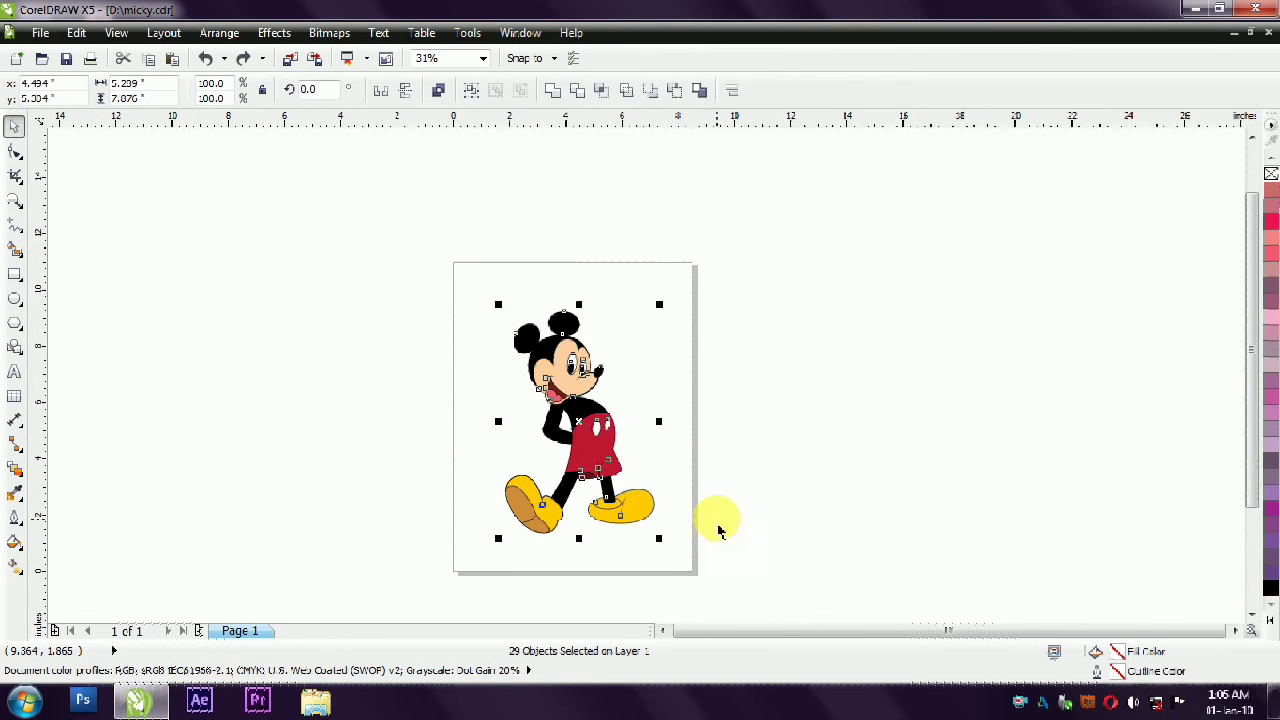
{"action": "key", "text": "F9"}
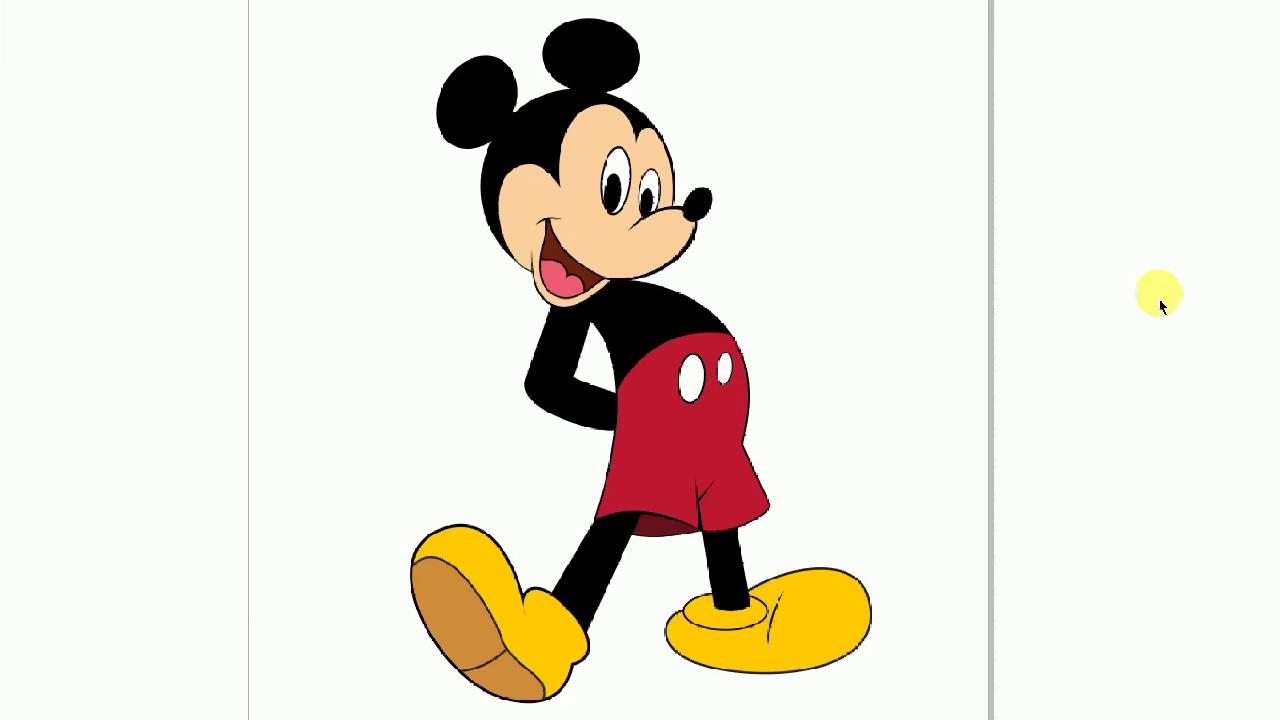
{"action": "key", "text": "F9"}
{"action": "left_click", "coordinate": [526, 201]}
{"action": "left_click", "coordinate": [526, 201]}
{"action": "left_click_drag", "start_coordinate": [568, 240], "coordinate": [540, 199]}
{"action": "left_click", "coordinate": [724, 248]}
{"action": "key", "text": "F9"}
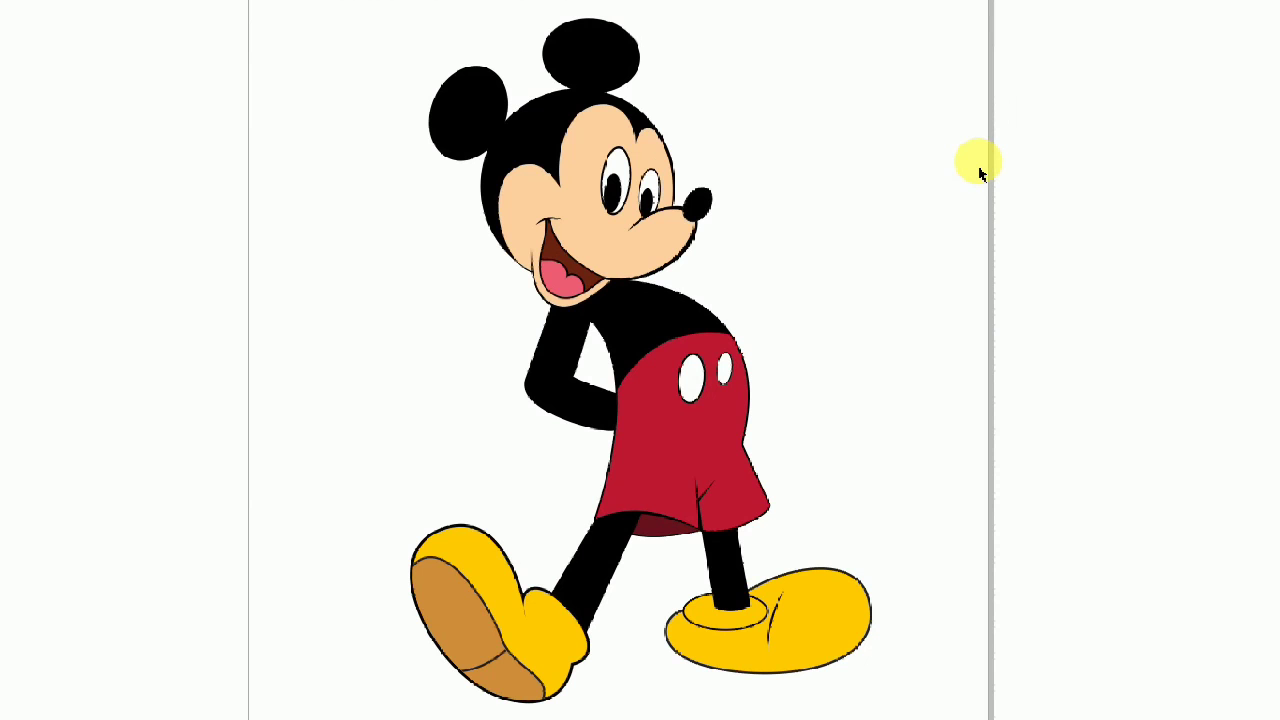
{"action": "key", "text": "F9"}
Draw a three-point tail line from beneath the shorts, across the front shoe, to a point beyond its sole.
{"action": "left_click", "coordinate": [14, 224]}
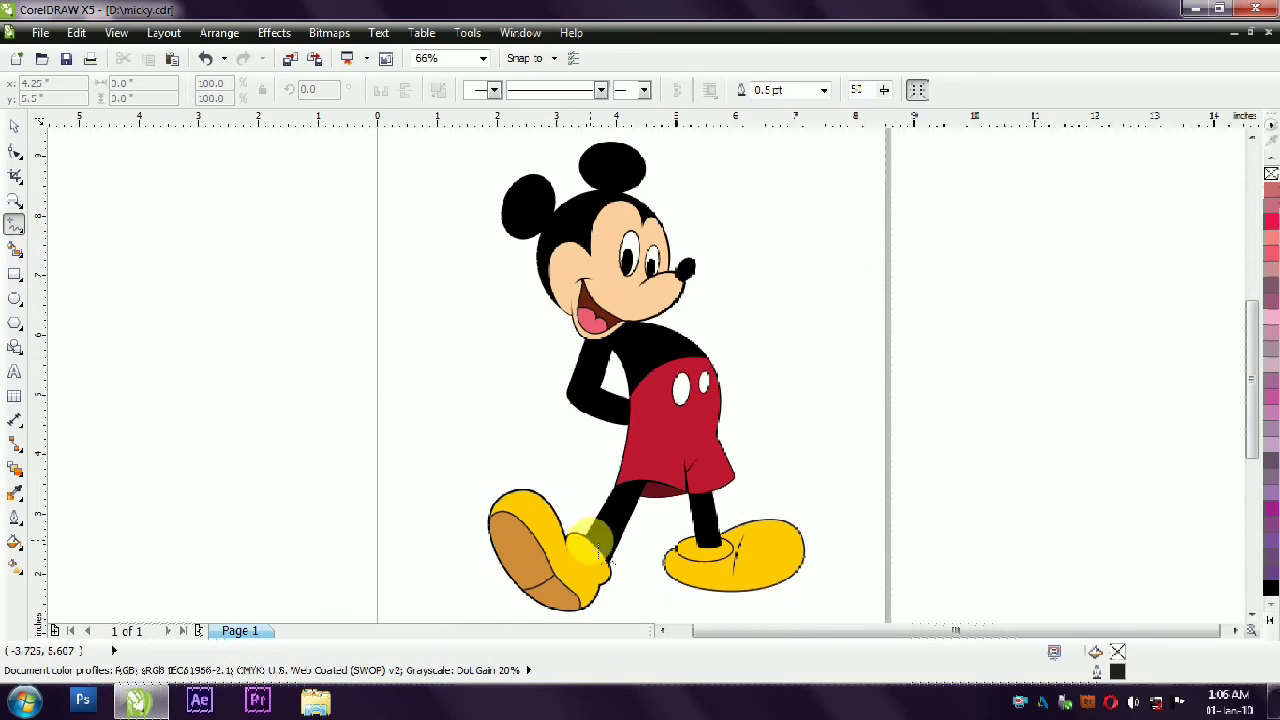
{"action": "left_click", "coordinate": [656, 494]}
{"action": "double_click", "coordinate": [594, 580]}
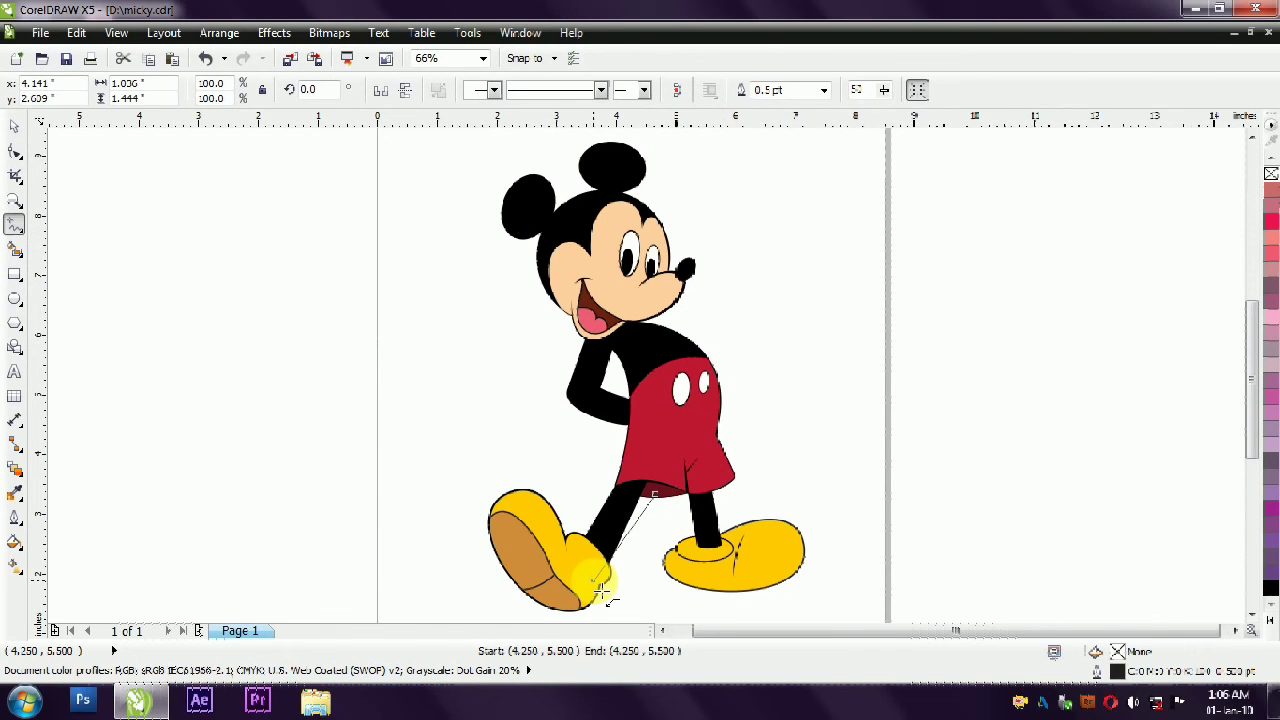
{"action": "left_click", "coordinate": [446, 513]}
Convert the tail line's segments to curves and bend them into one smooth sweeping arc.
{"action": "left_click", "coordinate": [14, 151]}
{"action": "left_click", "coordinate": [628, 532]}
{"action": "left_click_drag", "start_coordinate": [638, 560], "coordinate": [638, 561]}
{"action": "left_click", "coordinate": [258, 95]}
{"action": "left_click_drag", "start_coordinate": [511, 545], "coordinate": [497, 561]}
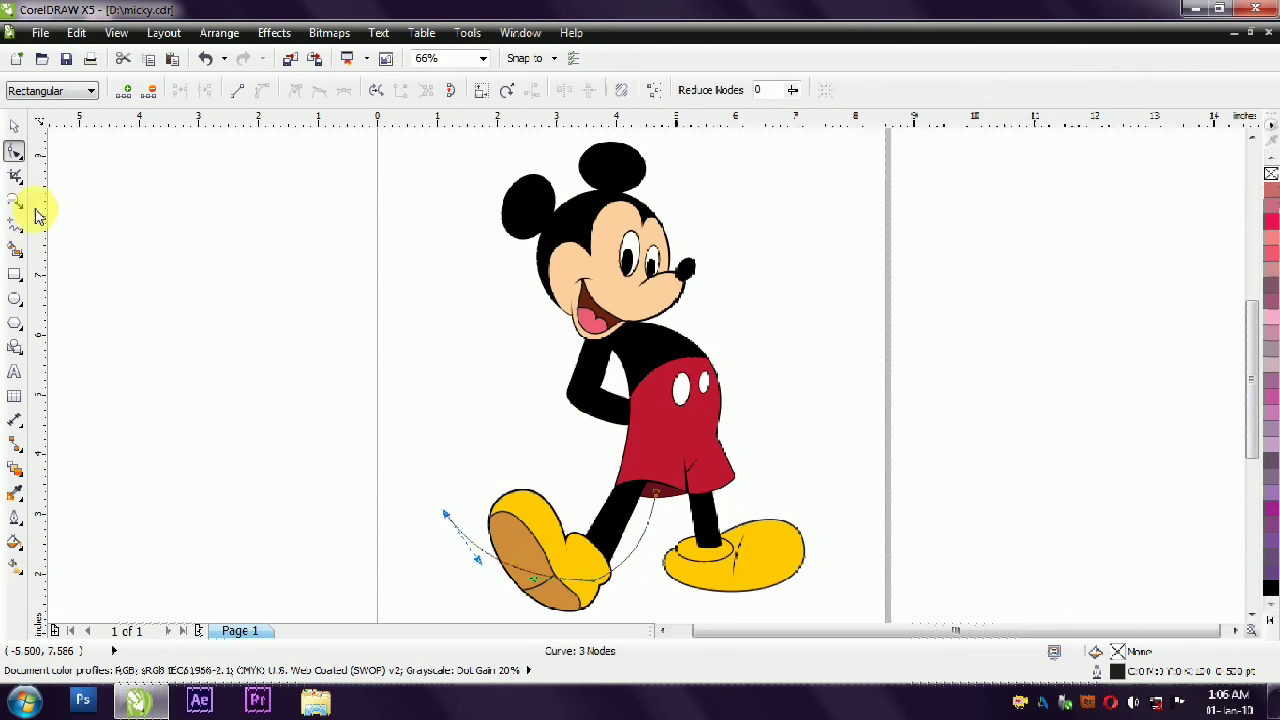
Give the tail a black 4 pt outline behind fill, convert it to an object and place it behind the leg and shoe.
{"action": "left_click", "coordinate": [14, 127]}
{"action": "right_click", "coordinate": [1270, 588]}
{"action": "double_click", "coordinate": [1118, 674]}
{"action": "left_click", "coordinate": [536, 244]}
{"action": "left_click", "coordinate": [508, 322]}
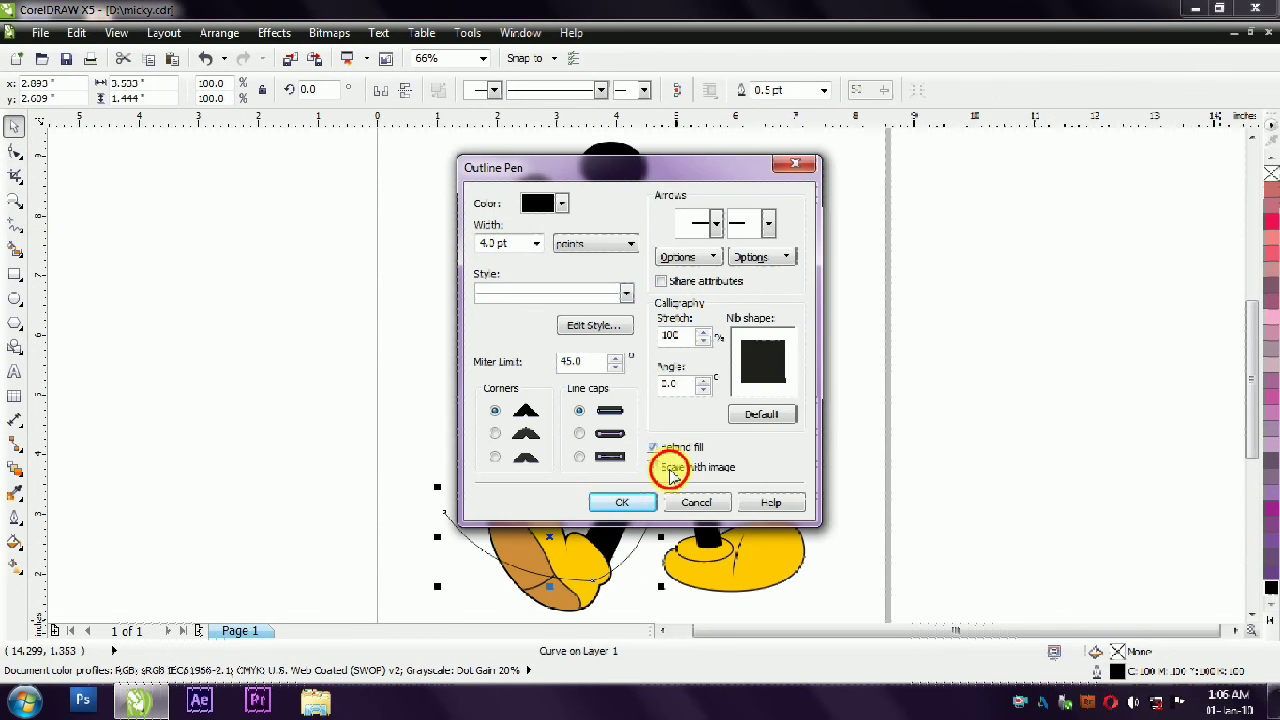
{"action": "left_click", "coordinate": [622, 502]}
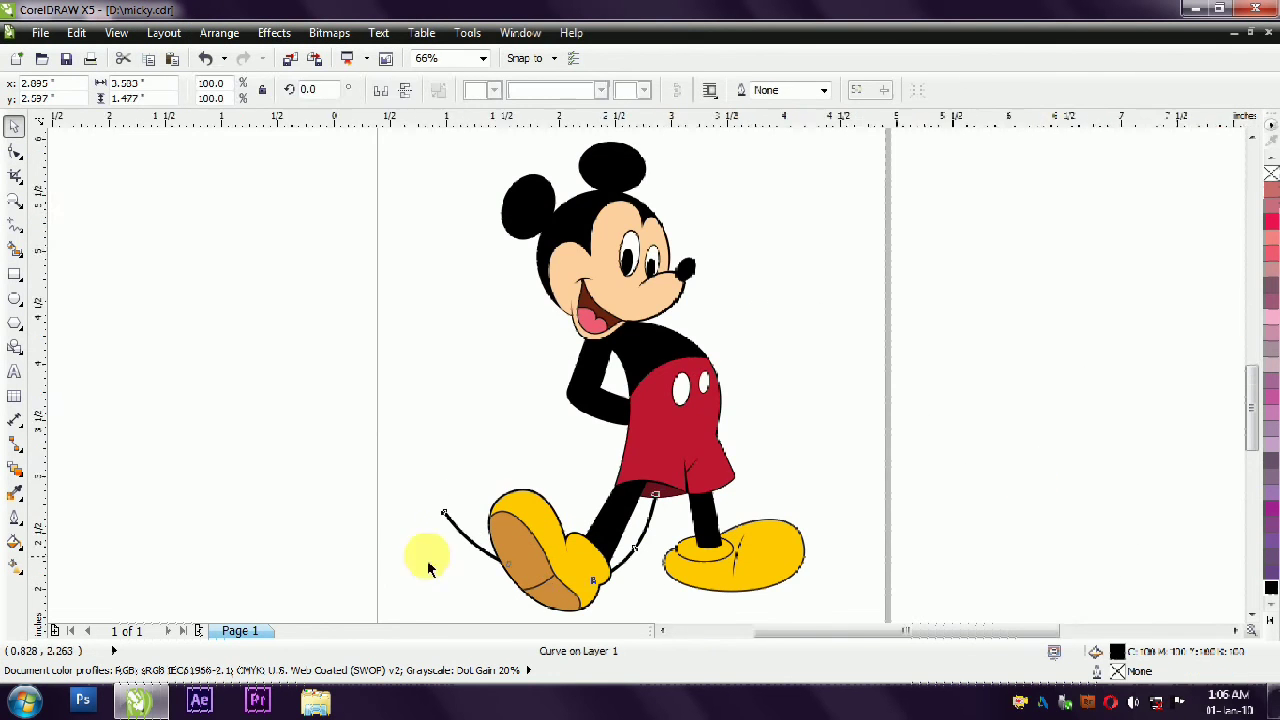
Reshape the tail's free end so it tapers to a thin point, and preview the finished character full-screen.
{"action": "scroll", "coordinate": [398, 592], "scroll_direction": "up", "scroll_amount": 5}
{"action": "key", "text": "F10"}
{"action": "left_click_drag", "start_coordinate": [435, 205], "coordinate": [684, 537]}
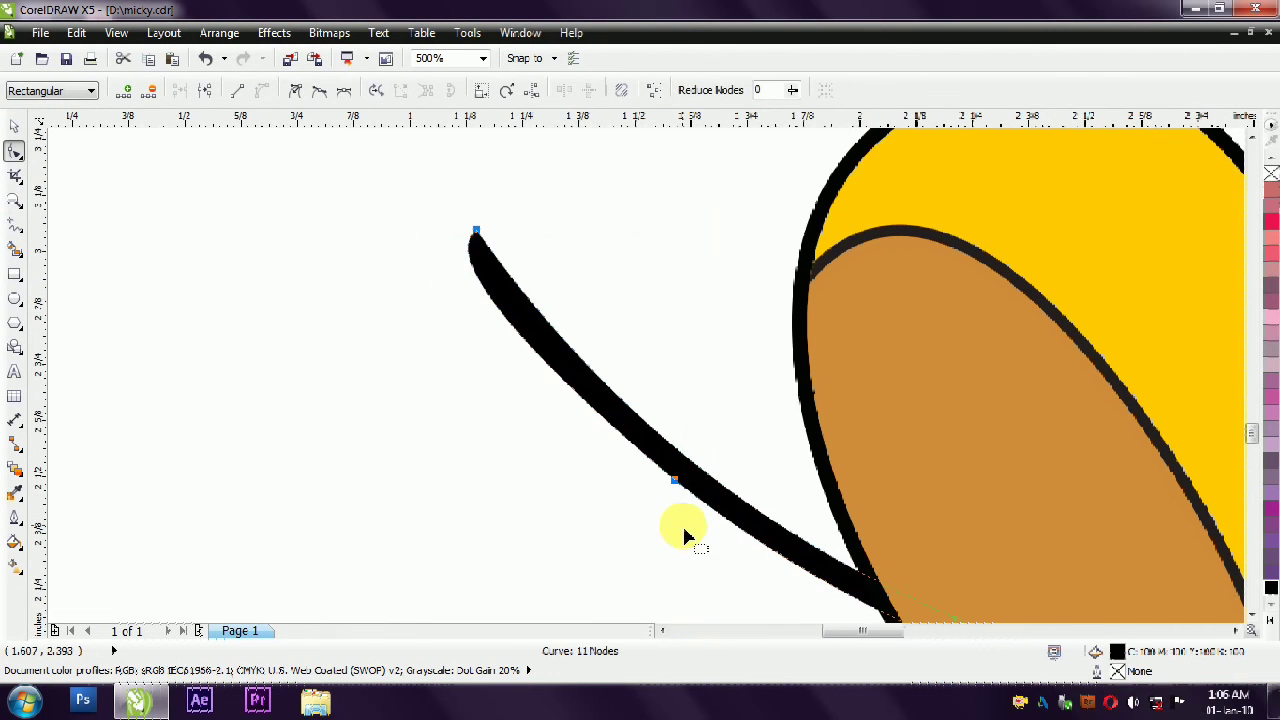
{"action": "left_click", "coordinate": [237, 90]}
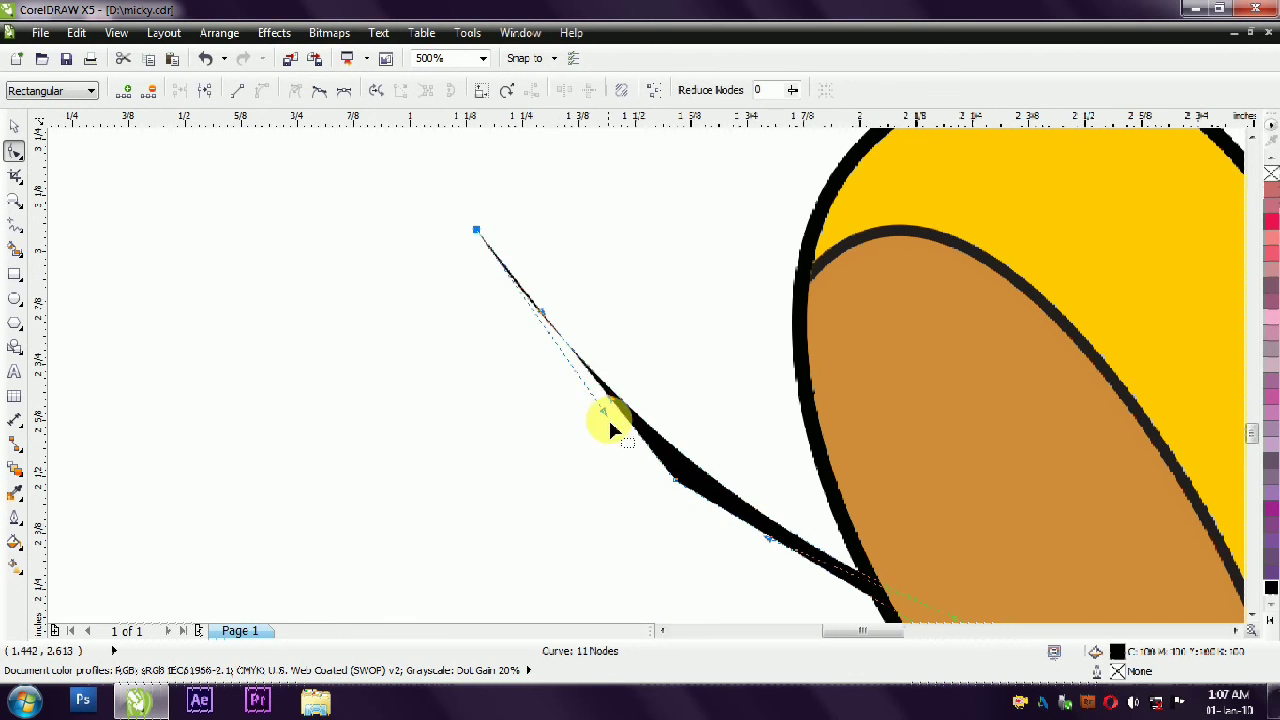
{"action": "mouse_move", "coordinate": [596, 386]}
{"action": "left_mouse_down"}
{"action": "mouse_move", "coordinate": [563, 366]}
{"action": "mouse_move", "coordinate": [586, 390]}
{"action": "left_mouse_up"}
{"action": "double_click", "coordinate": [683, 482]}
{"action": "scroll", "coordinate": [563, 402], "scroll_direction": "down", "scroll_amount": 1}
{"action": "left_click", "coordinate": [14, 127]}
{"action": "scroll", "coordinate": [150, 310], "scroll_direction": "down", "scroll_amount": 3}
{"action": "left_click_drag", "start_coordinate": [214, 191], "coordinate": [508, 508]}
{"action": "key", "text": "F4"}
{"action": "key", "text": "Escape"}
{"action": "key", "text": "F9"}
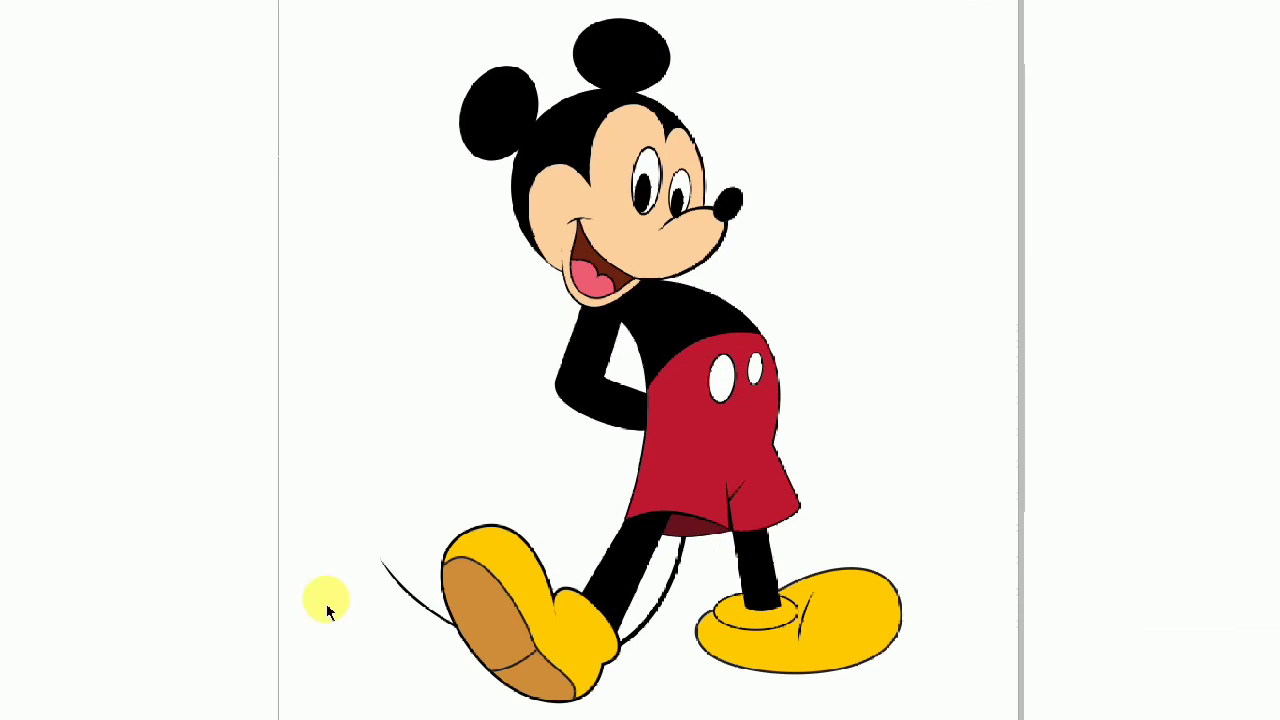